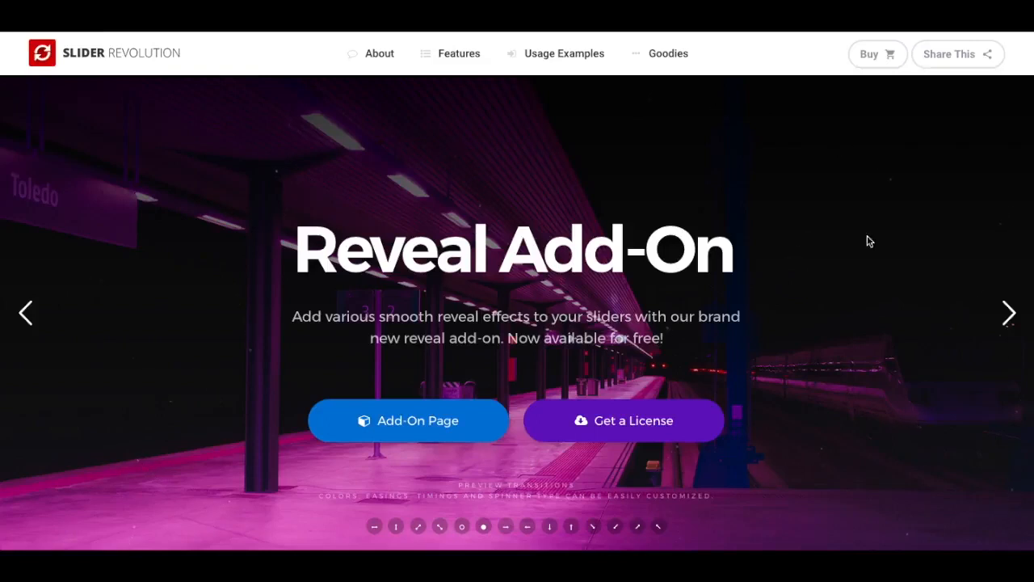
Look through the Slider Revolution demo slides and check the plugin's regular license price on its CodeCanyon page.
left_click(1009, 314)
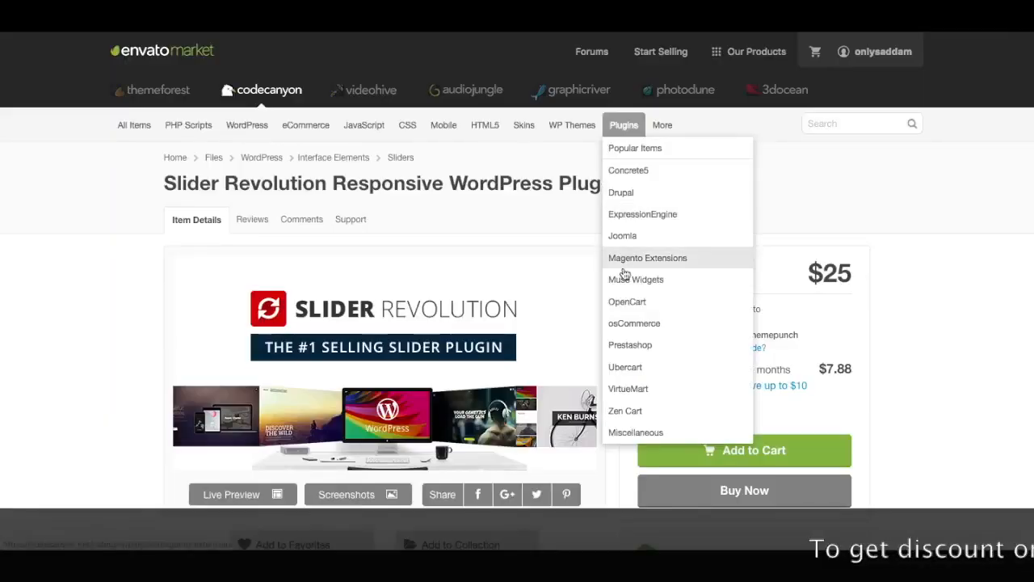
left_click_drag(857, 274, 808, 274)
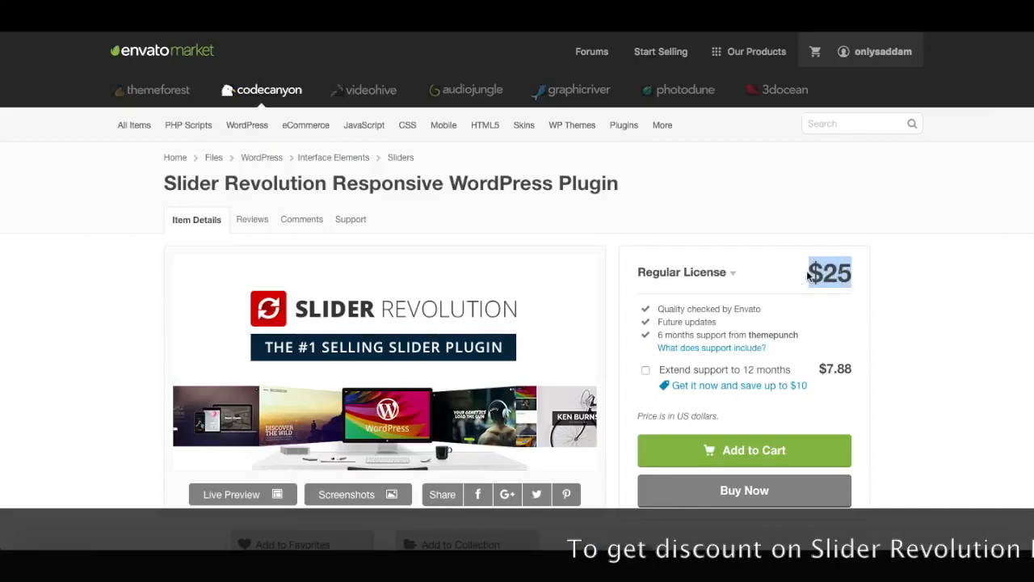
left_click(818, 273)
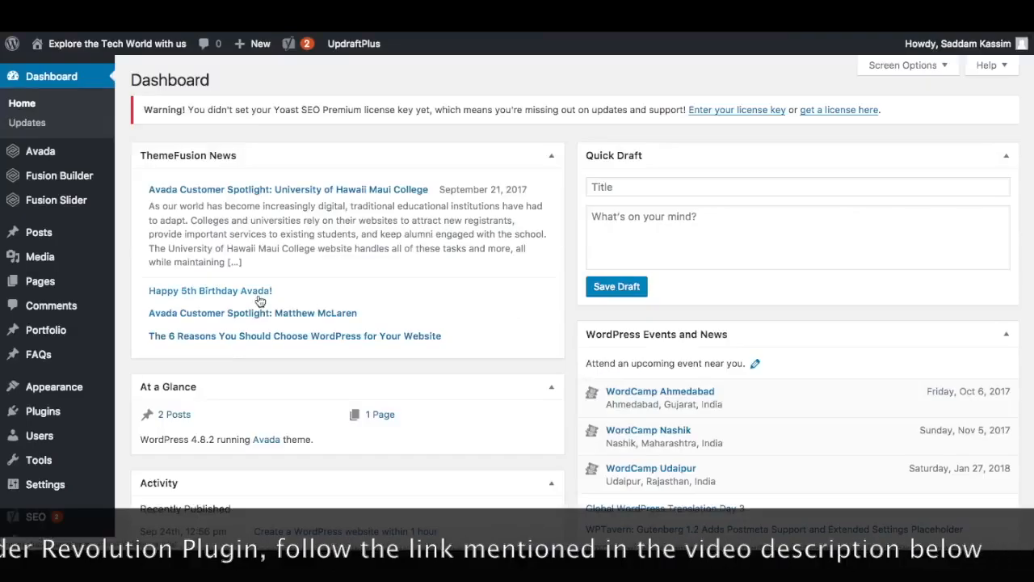
Open the upload form for adding a new plugin to the WordPress site from a zip file.
scroll(259, 299, "down", 2)
mouse_move(69, 380)
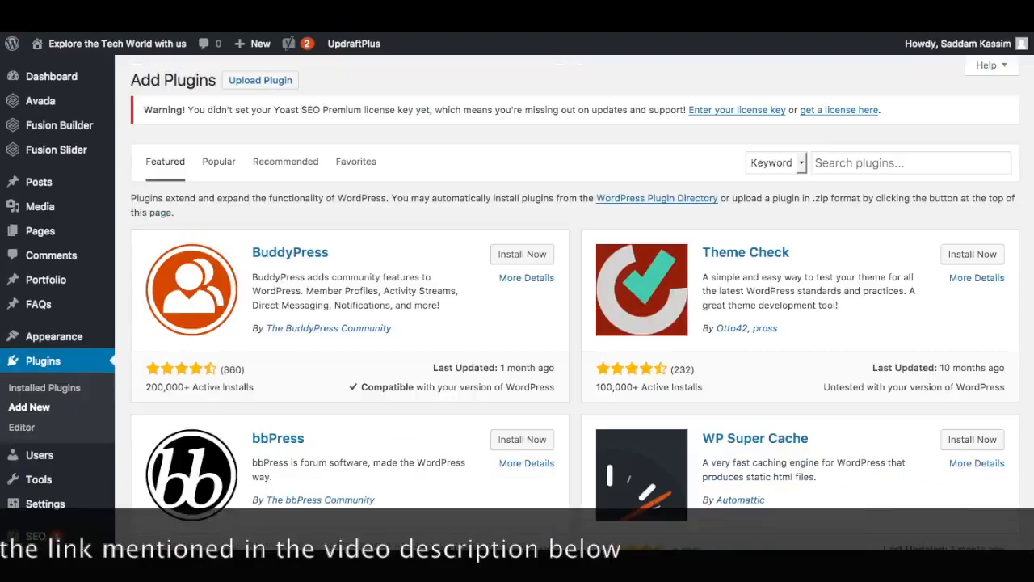
left_click(262, 84)
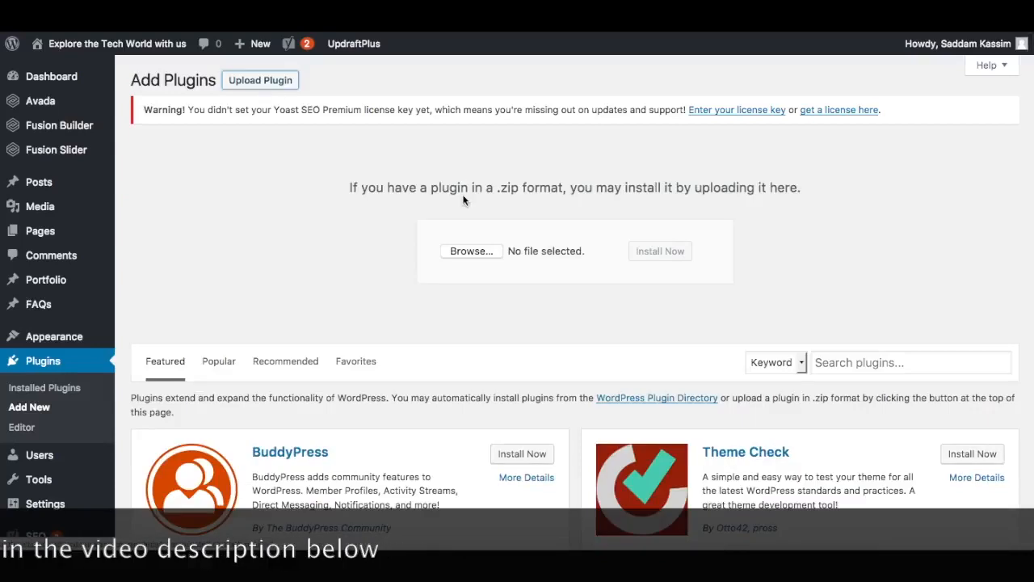
Choose revslider.zip from the Desktop, then install and activate it as a plugin.
left_click(470, 251)
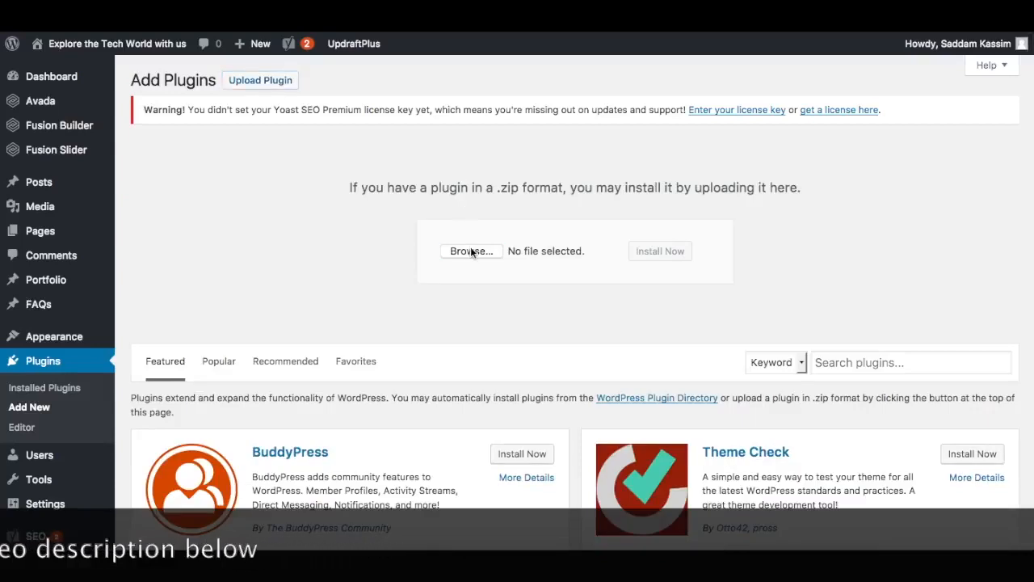
left_click(321, 129)
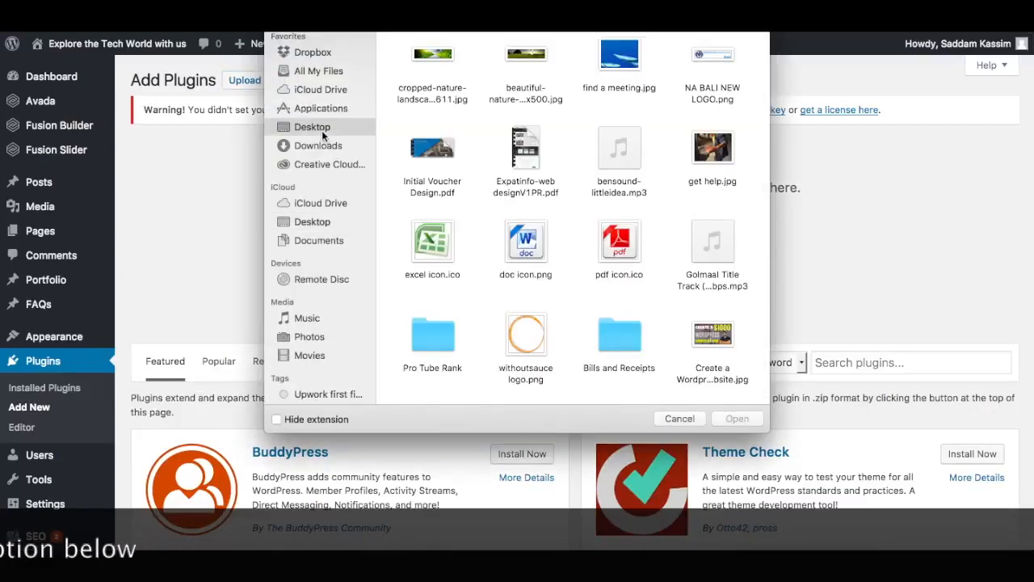
left_click(356, 127)
left_click(391, 128)
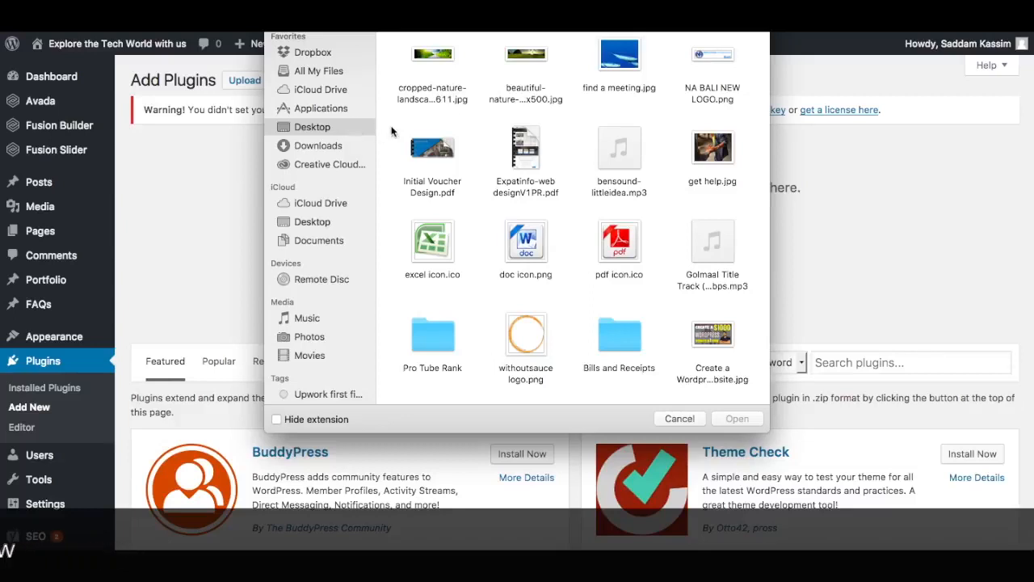
key("r")
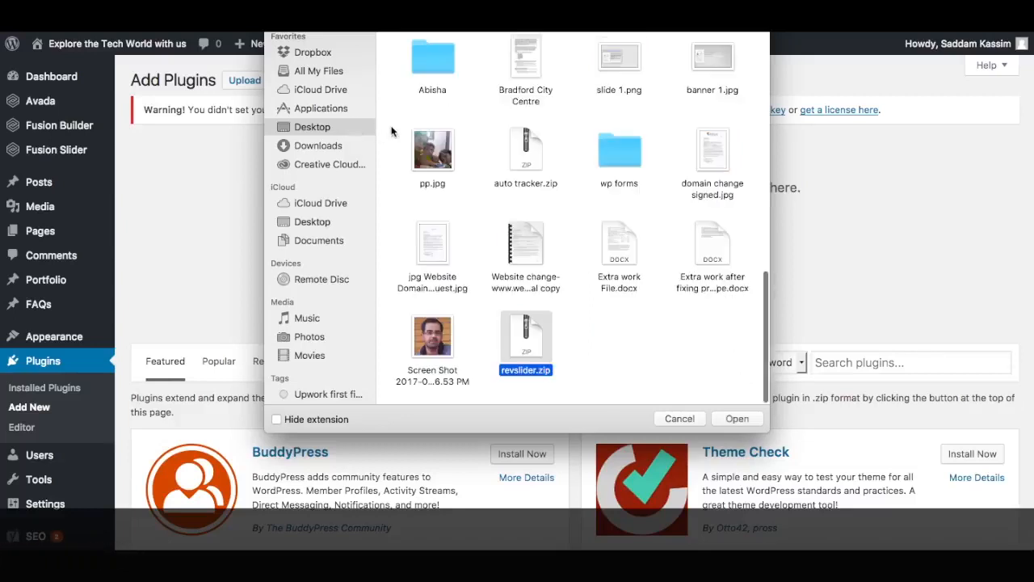
double_click(523, 347)
left_click(654, 255)
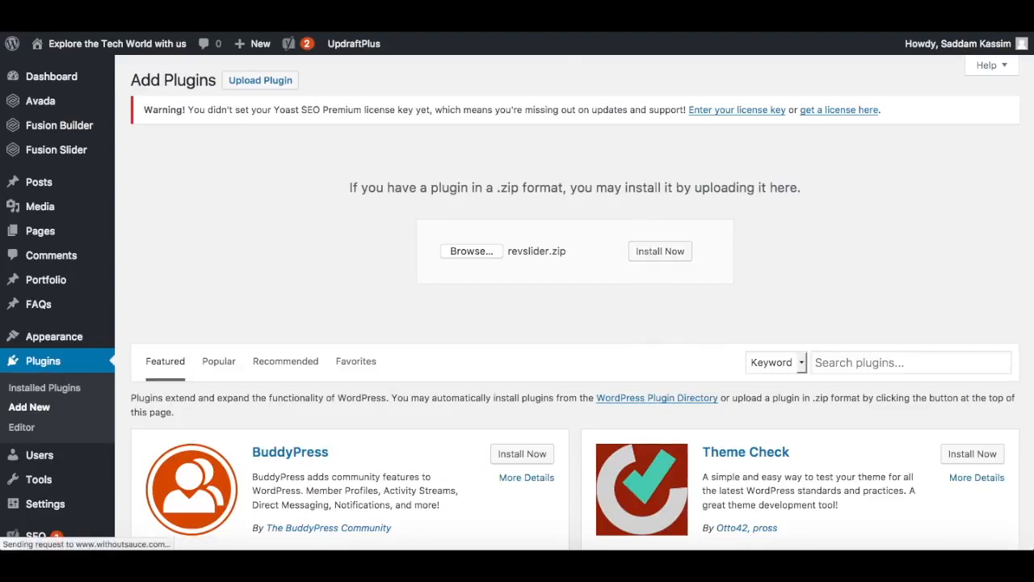
left_click(202, 217)
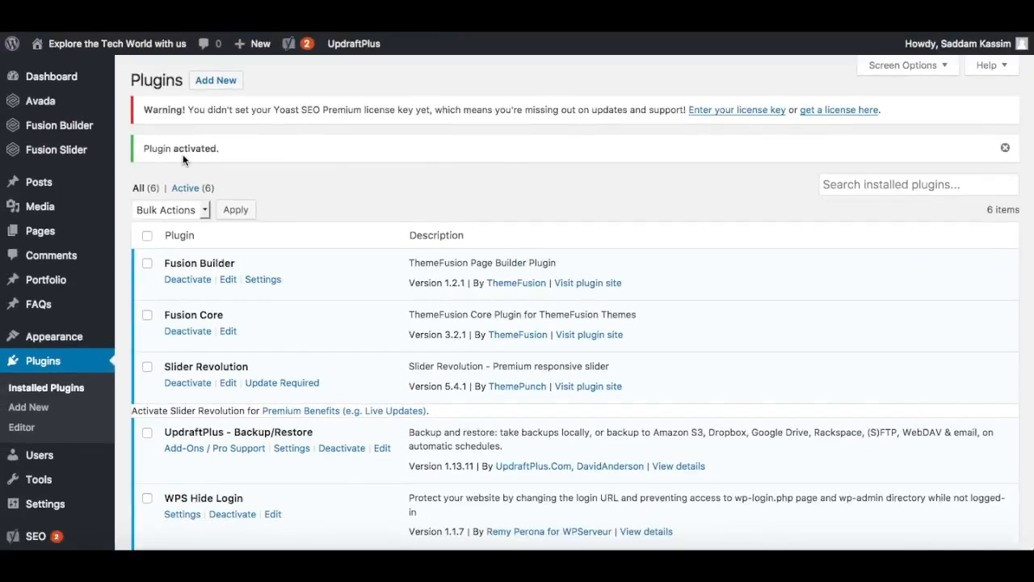
Open Slider Revolution from the WordPress admin and start creating a new slider.
scroll(122, 229, "down", 5)
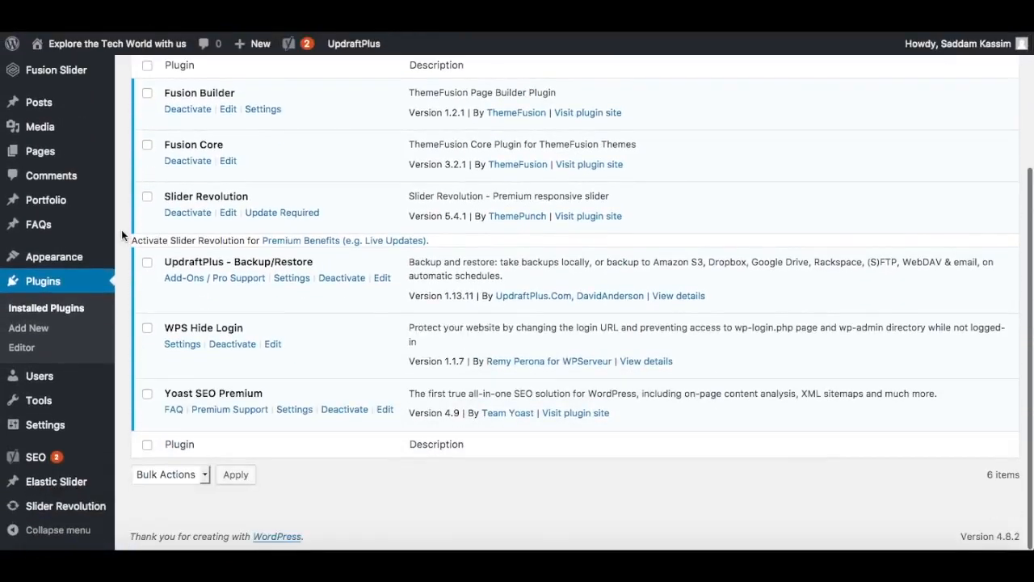
mouse_move(42, 509)
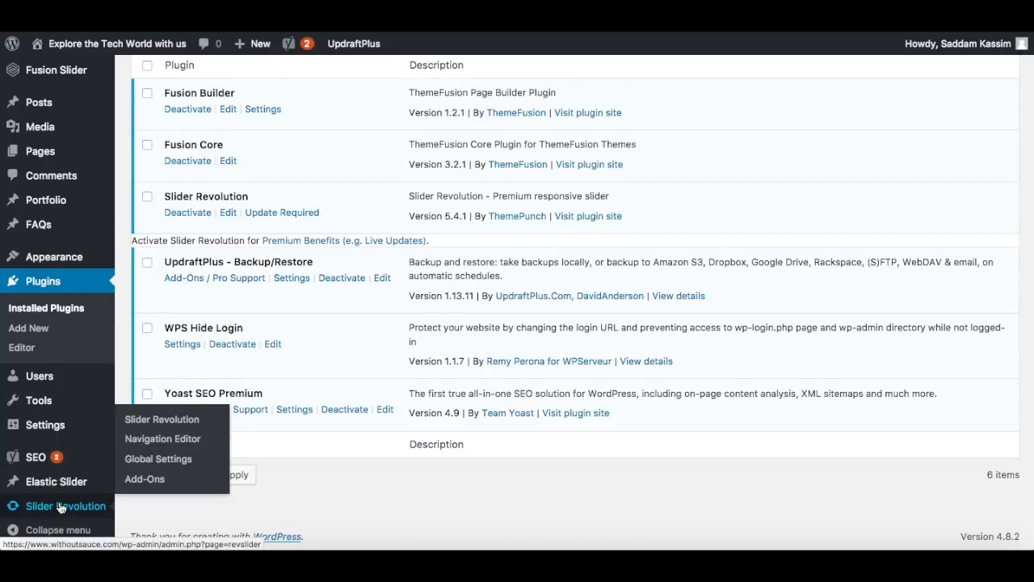
left_click(60, 508)
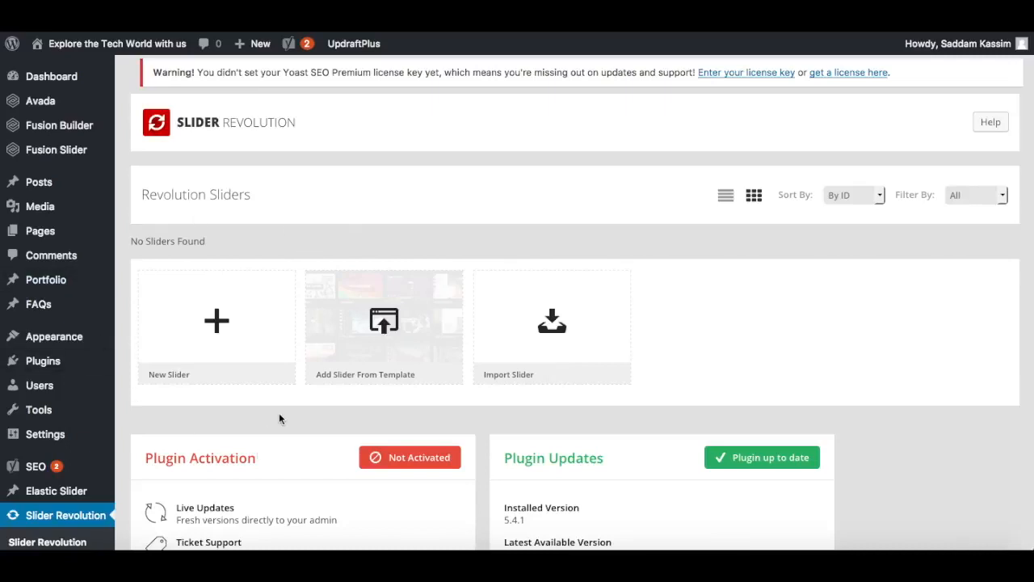
left_click(217, 323)
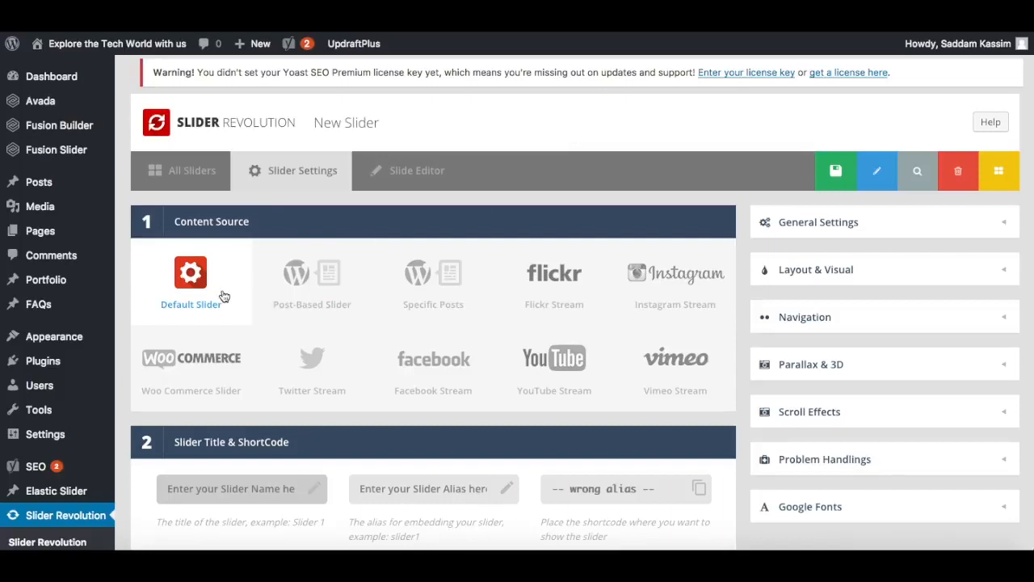
Title the new slider "Homepage" and give it the alias "home".
scroll(230, 286, "down", 3)
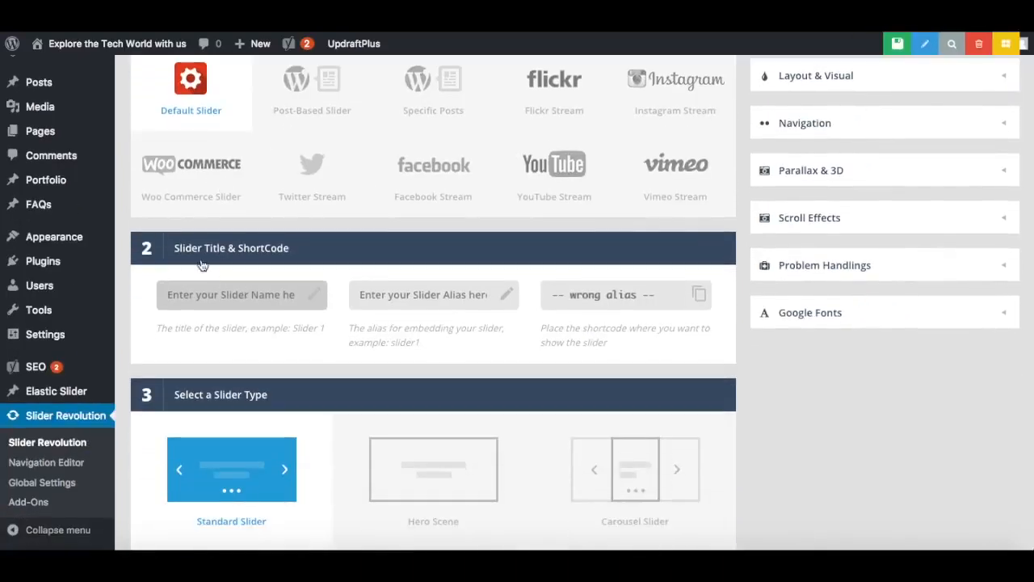
left_click(237, 296)
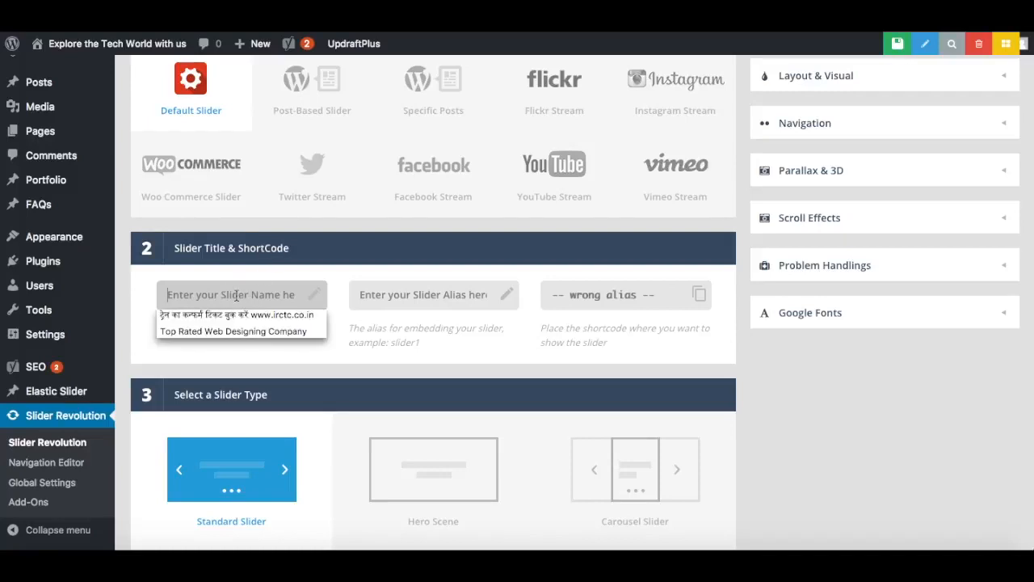
type("Homepage")
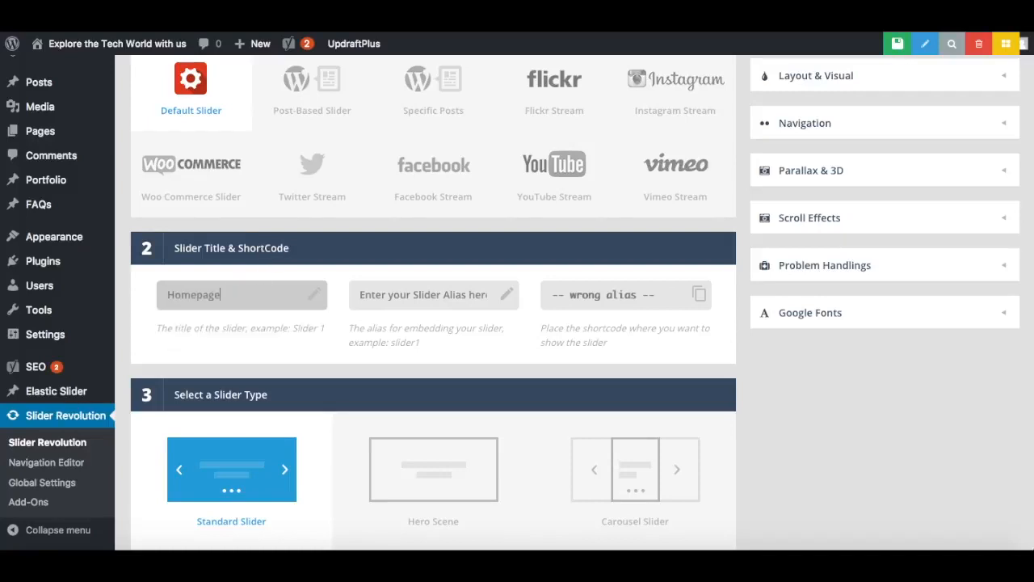
left_click(392, 297)
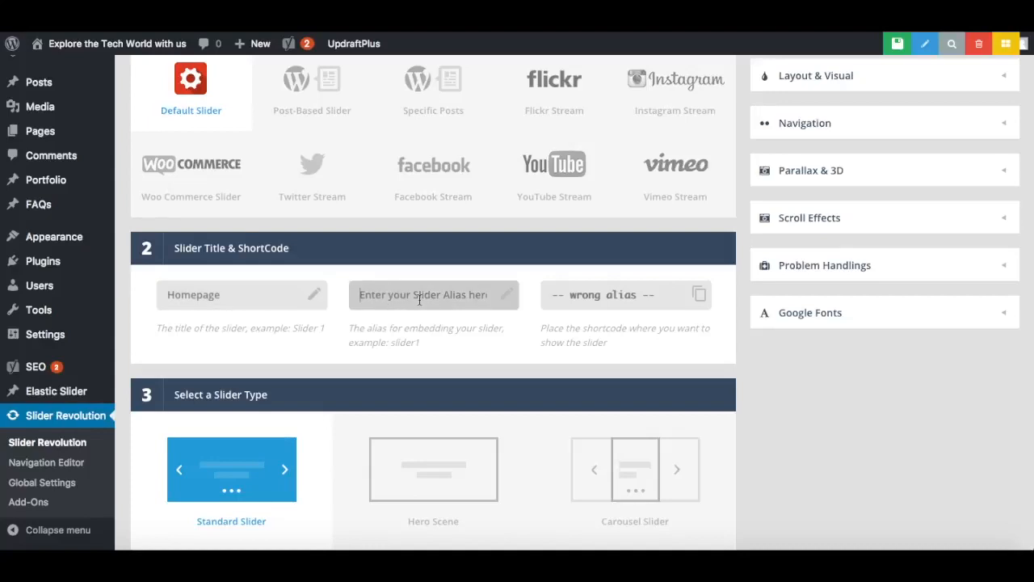
type("home")
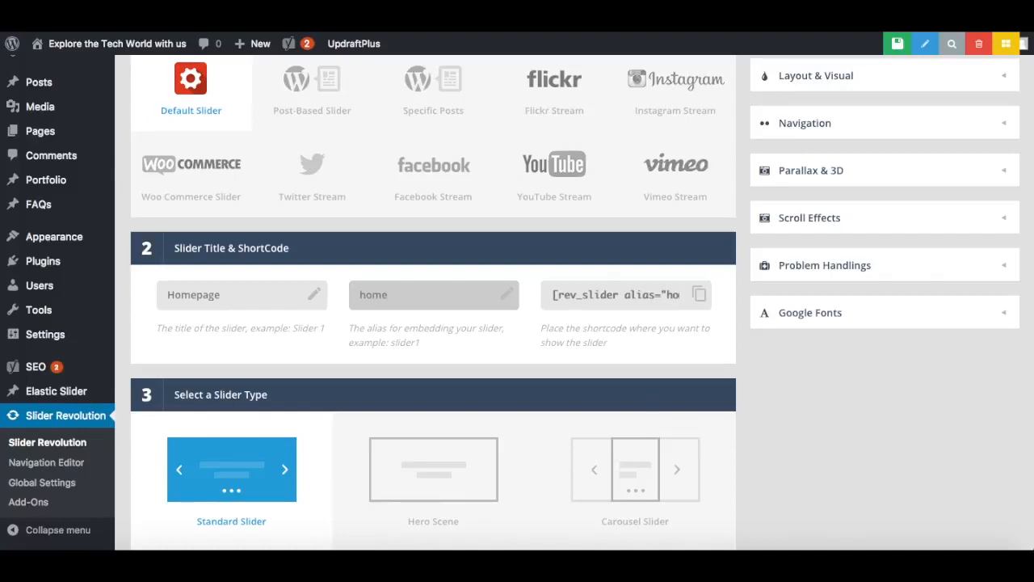
Set the Desktop Large layer grid size to 1920 x 500 px in the slide layout settings.
scroll(418, 385, "down", 3)
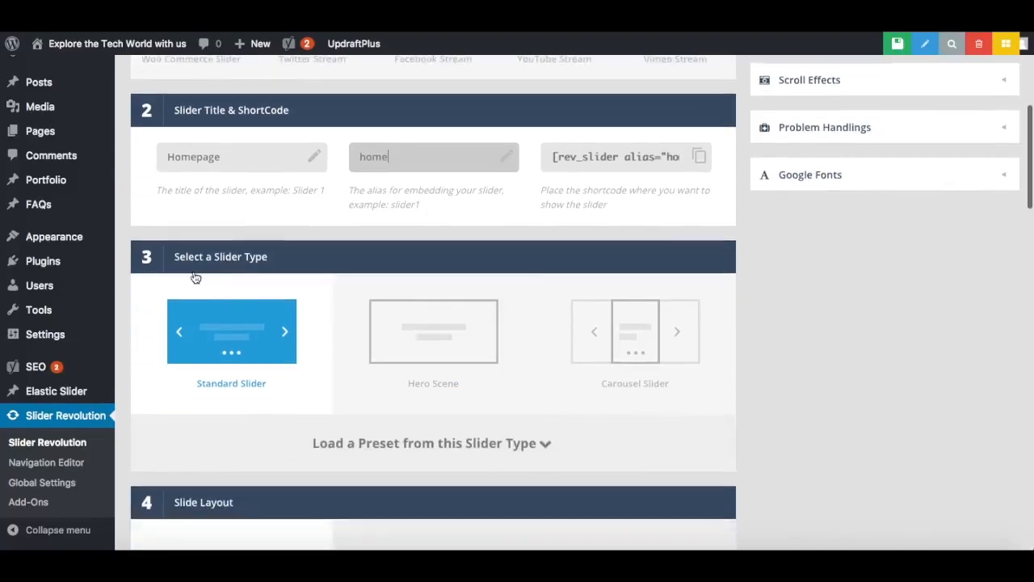
scroll(334, 277, "down", 2)
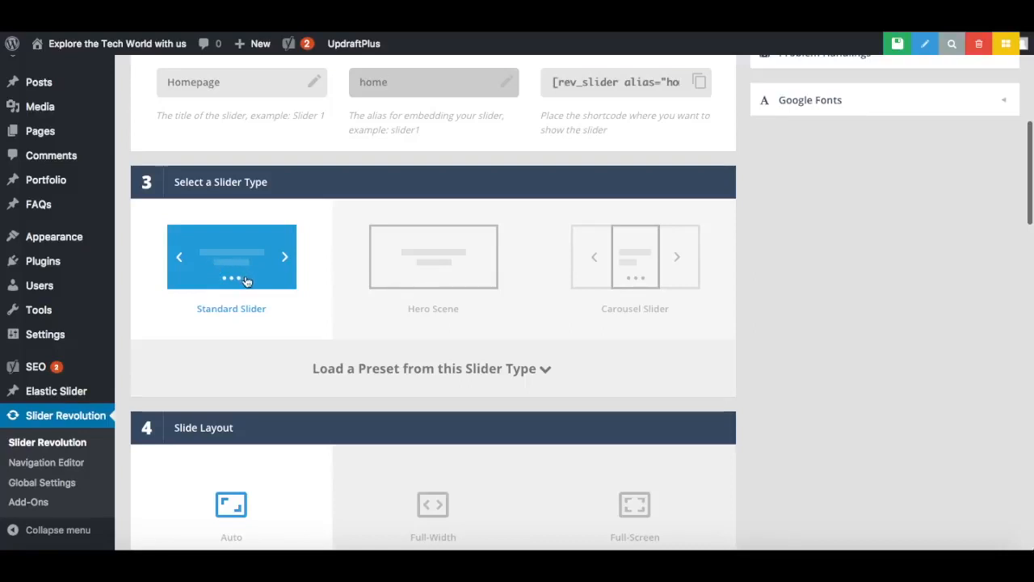
scroll(246, 280, "down", 5)
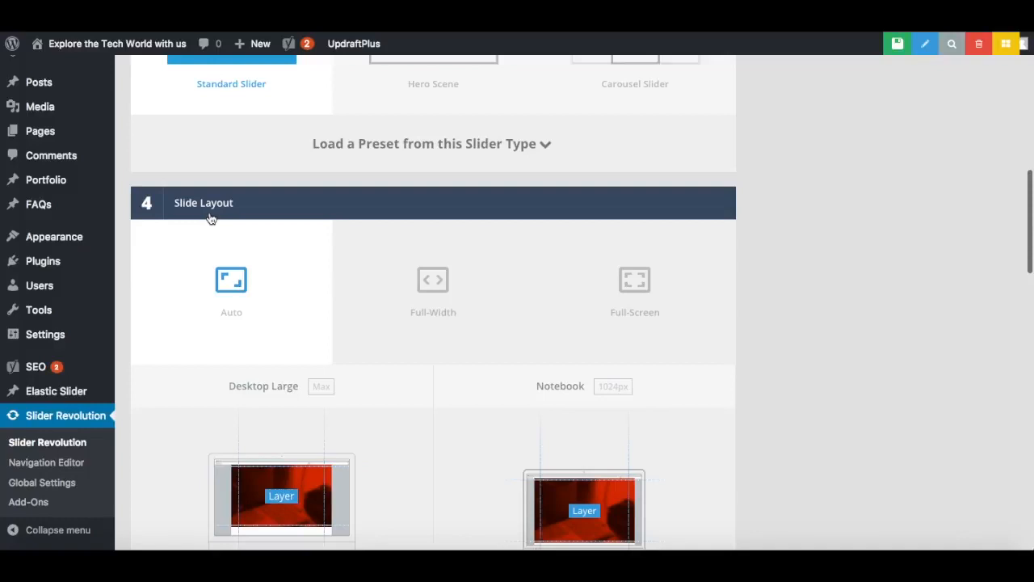
scroll(293, 296, "down", 5)
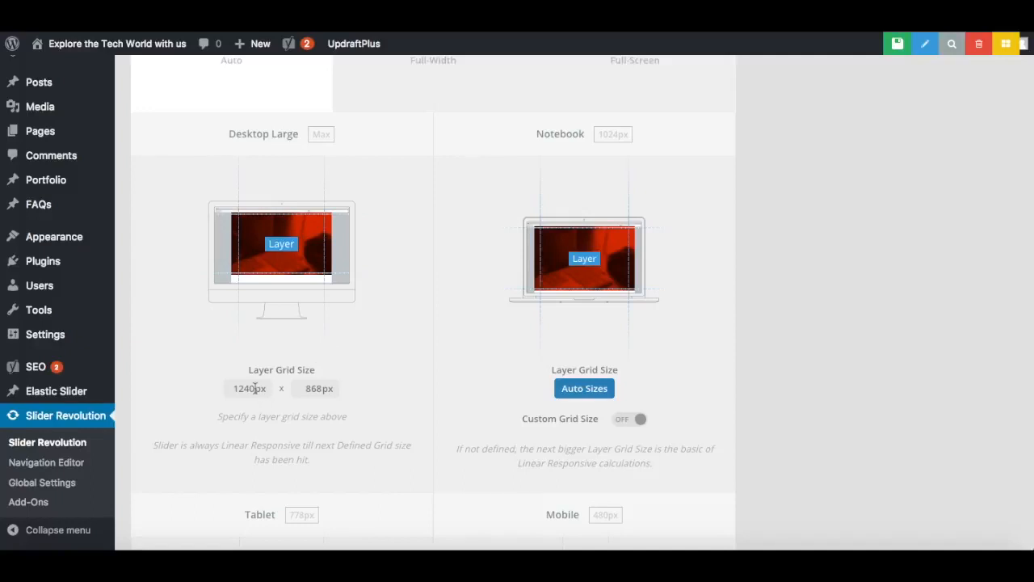
left_click_drag(256, 388, 229, 386)
type("1920")
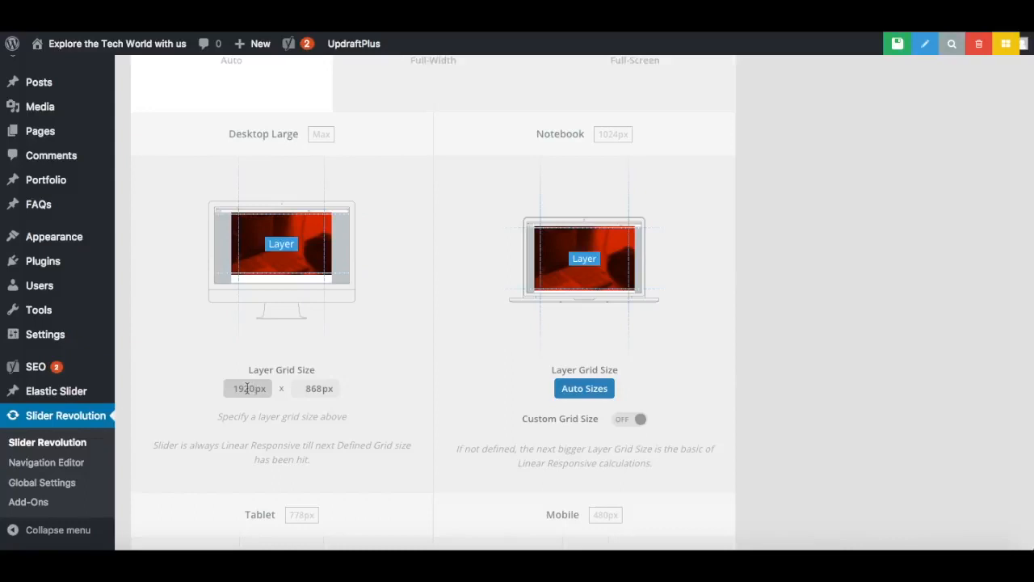
left_click(322, 388)
left_click(322, 388)
key("BackSpace")
key("BackSpace")
key("BackSpace")
type("500")
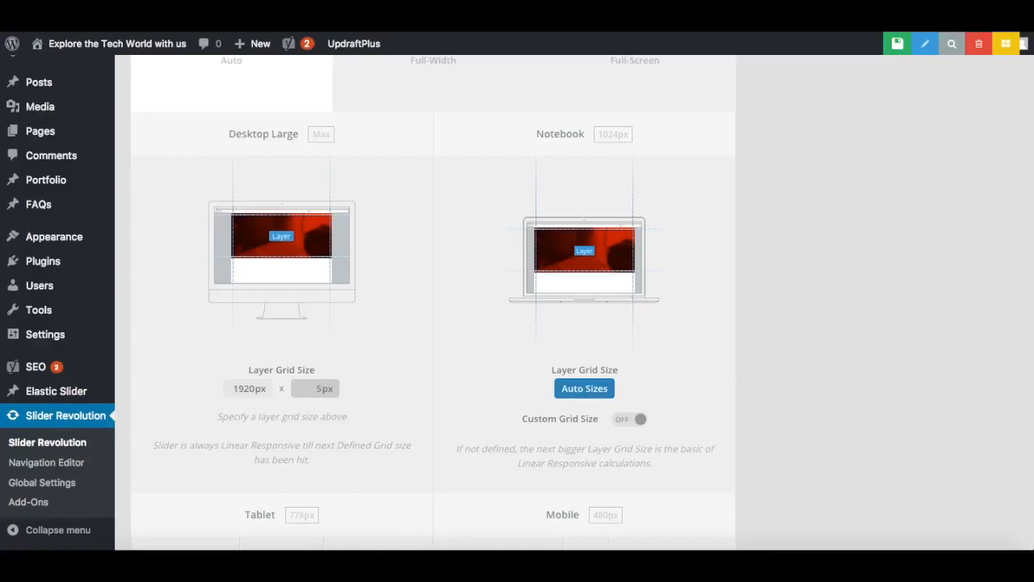
left_click(368, 366)
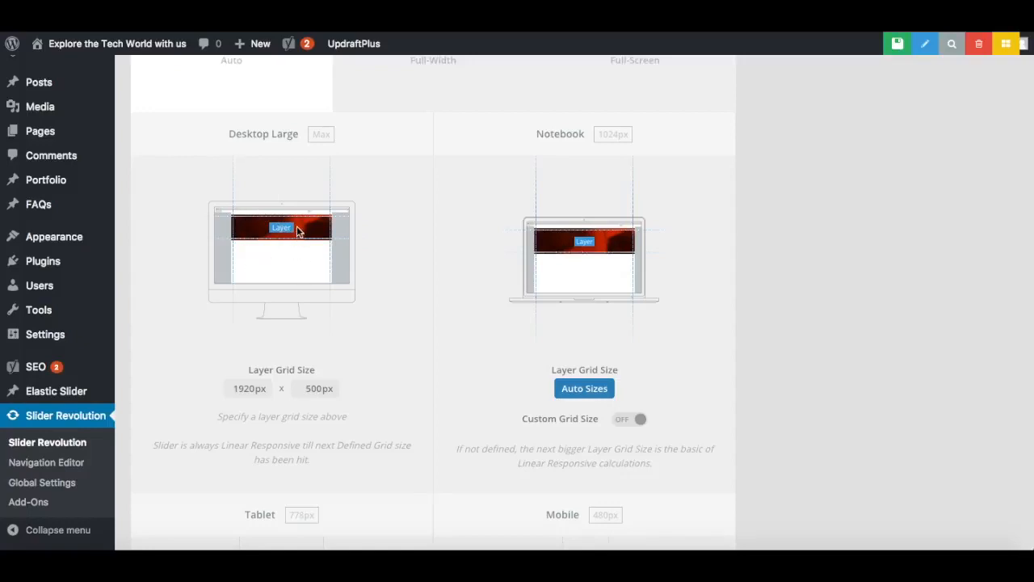
Save the Homepage slider's settings.
scroll(415, 272, "down", 5)
scroll(414, 278, "down", 15)
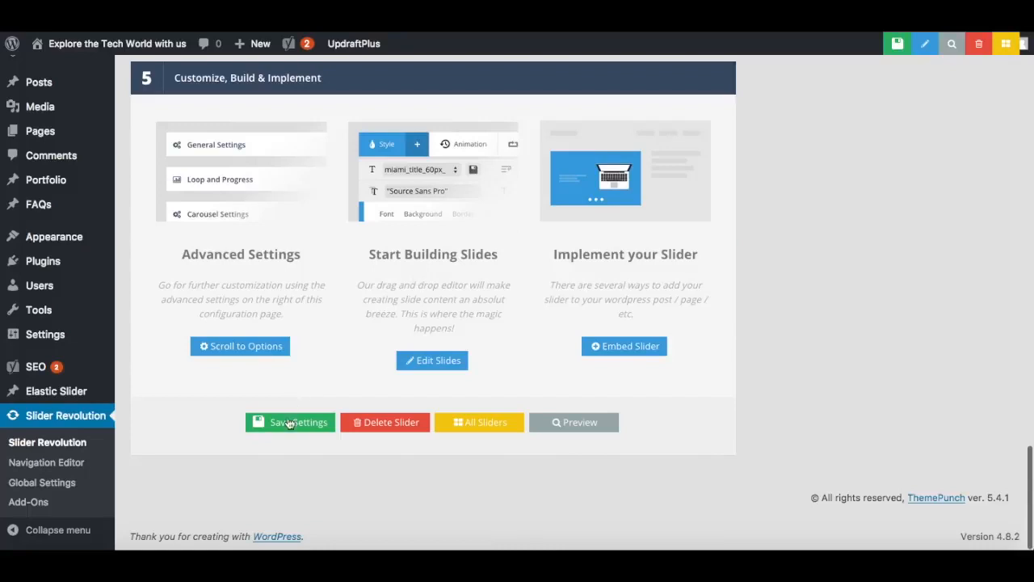
left_click(288, 426)
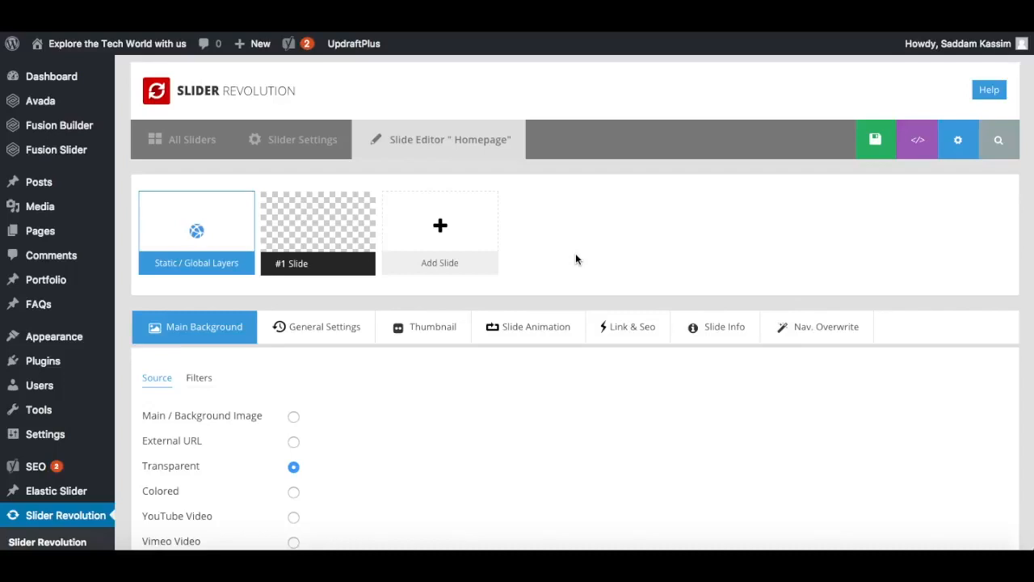
Examine the slide editor's first slide options, add-slide choices, background sources and layer canvas.
mouse_move(299, 268)
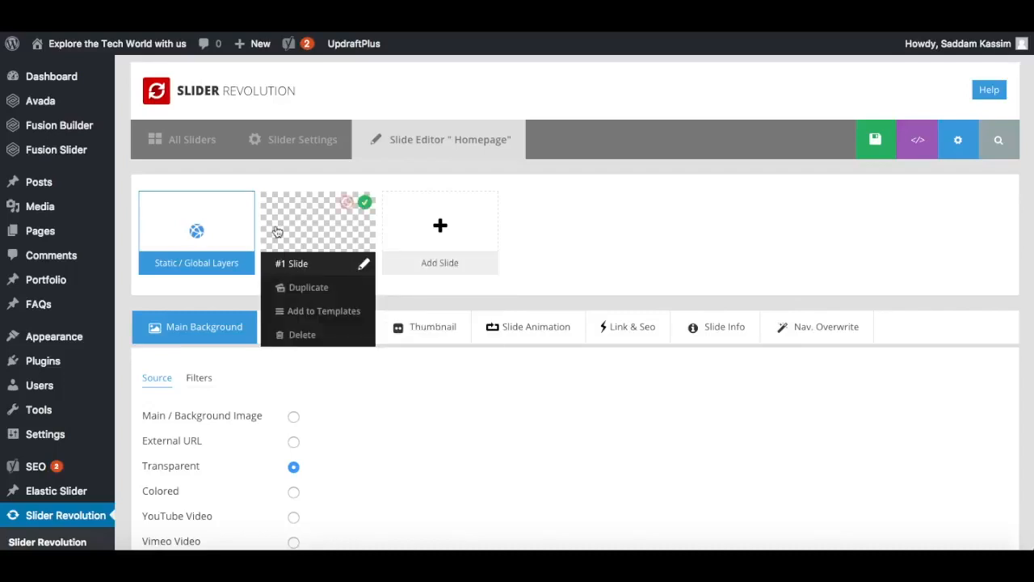
mouse_move(440, 235)
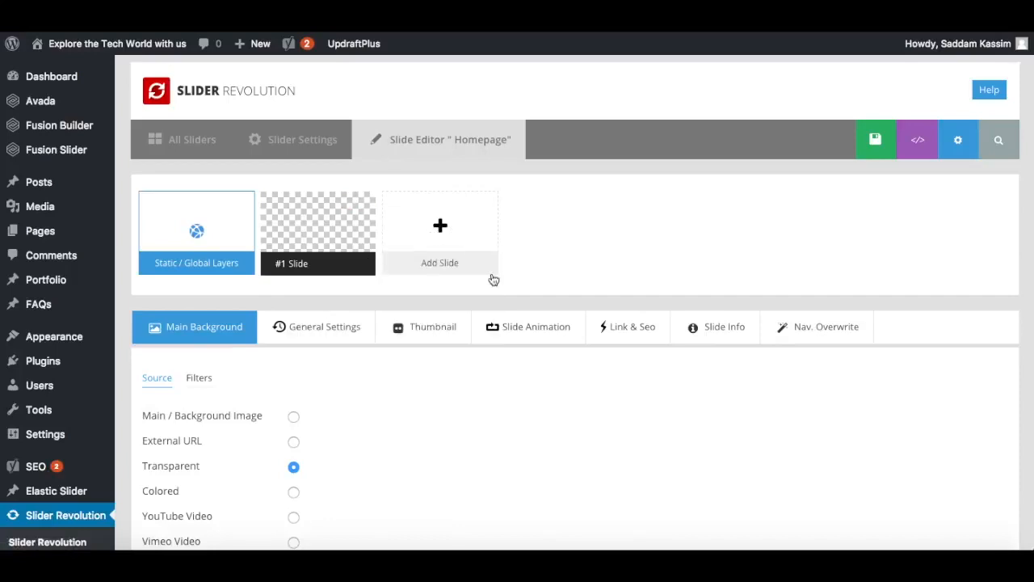
mouse_move(343, 255)
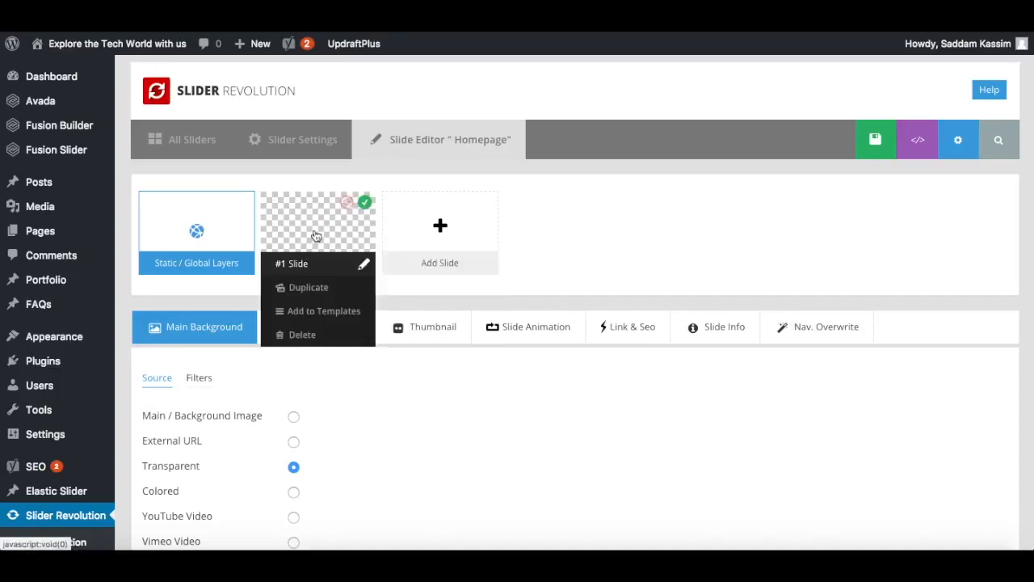
scroll(392, 402, "down", 3)
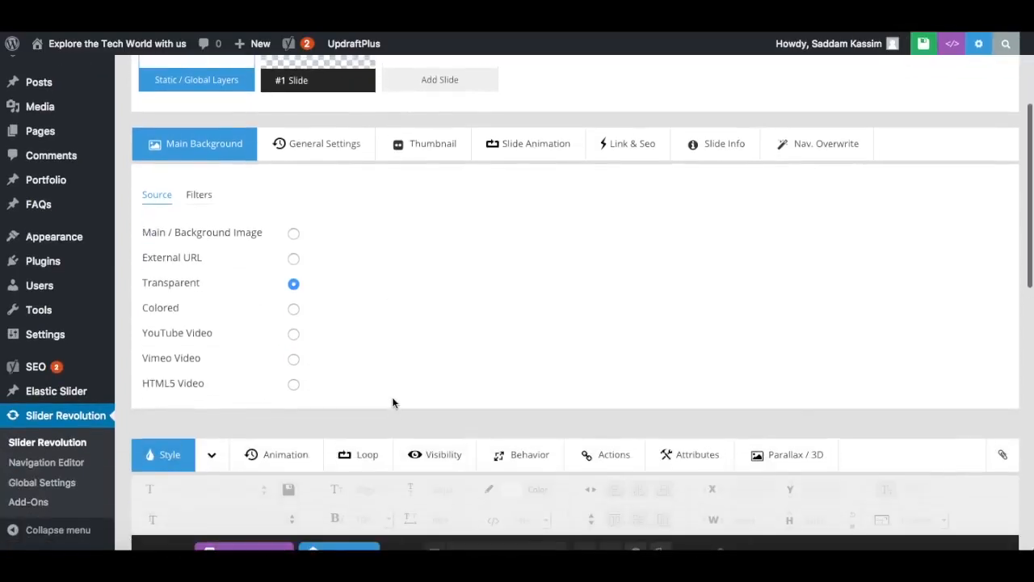
scroll(437, 334, "down", 5)
scroll(437, 334, "down", 1)
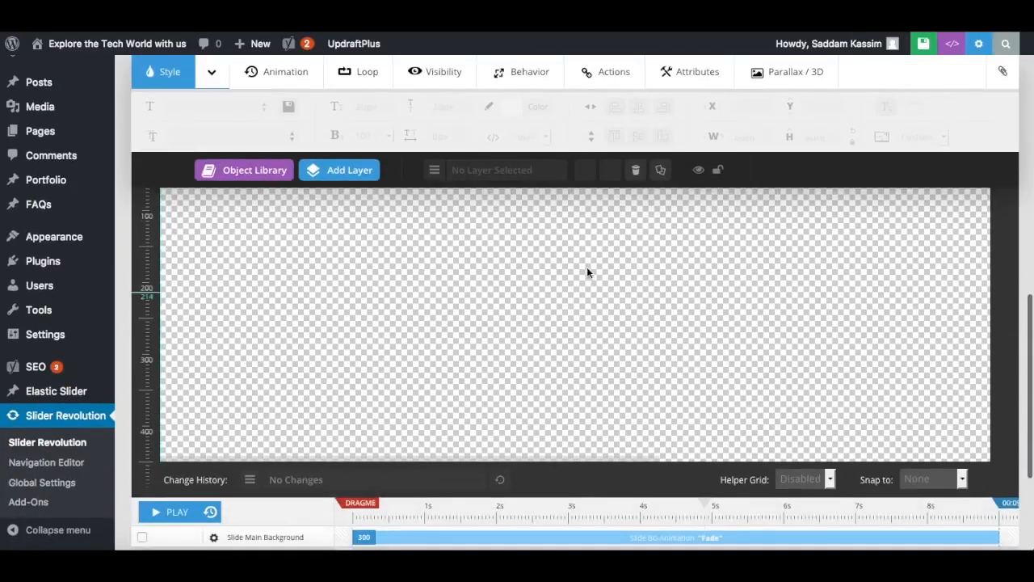
scroll(485, 262, "up", 3)
scroll(485, 263, "up", 6)
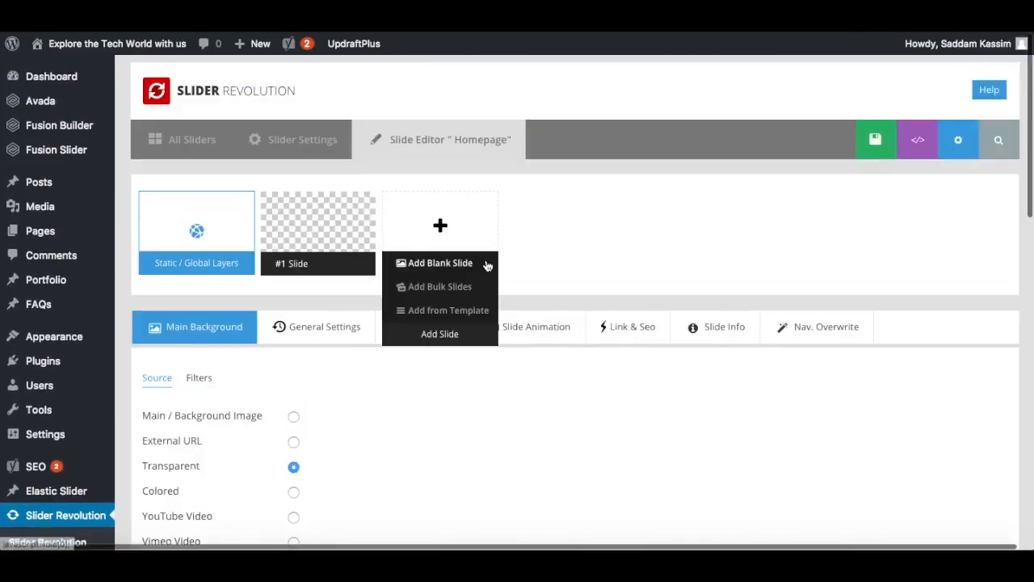
Set the first slide's main background to the 1920 × 500 endless-road nature landscape image from the media library.
scroll(353, 410, "down", 2)
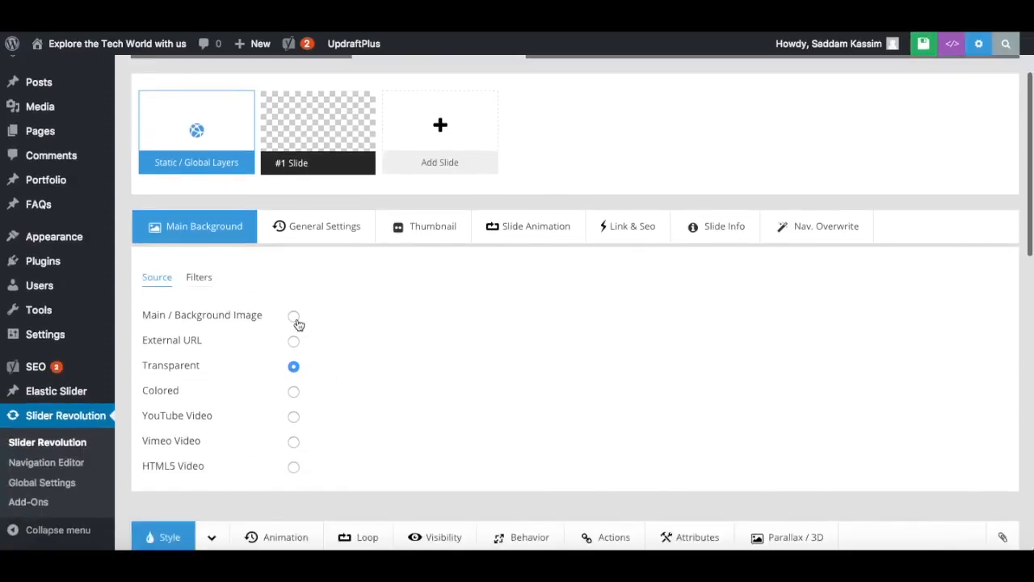
left_click(293, 315)
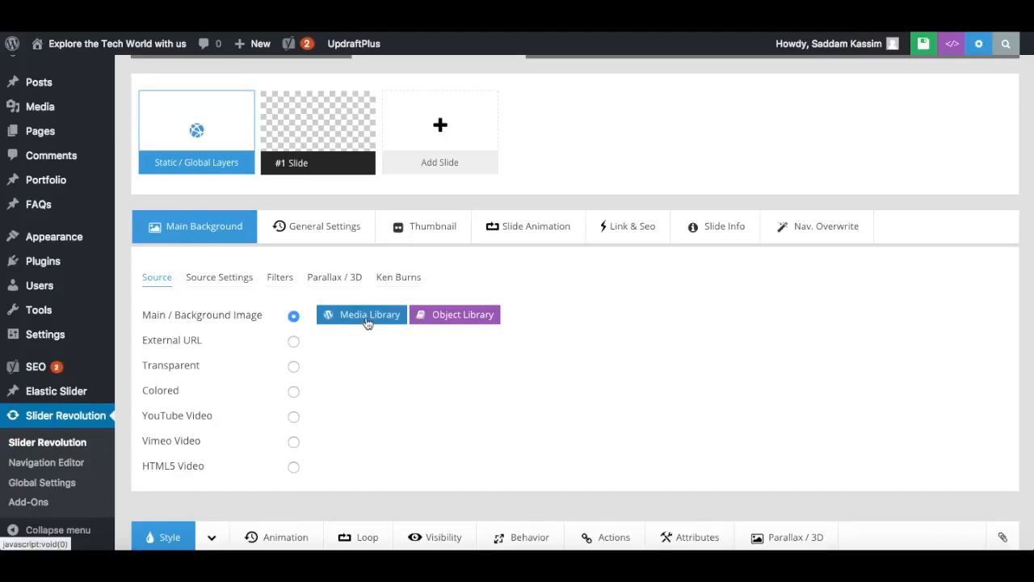
left_click(365, 318)
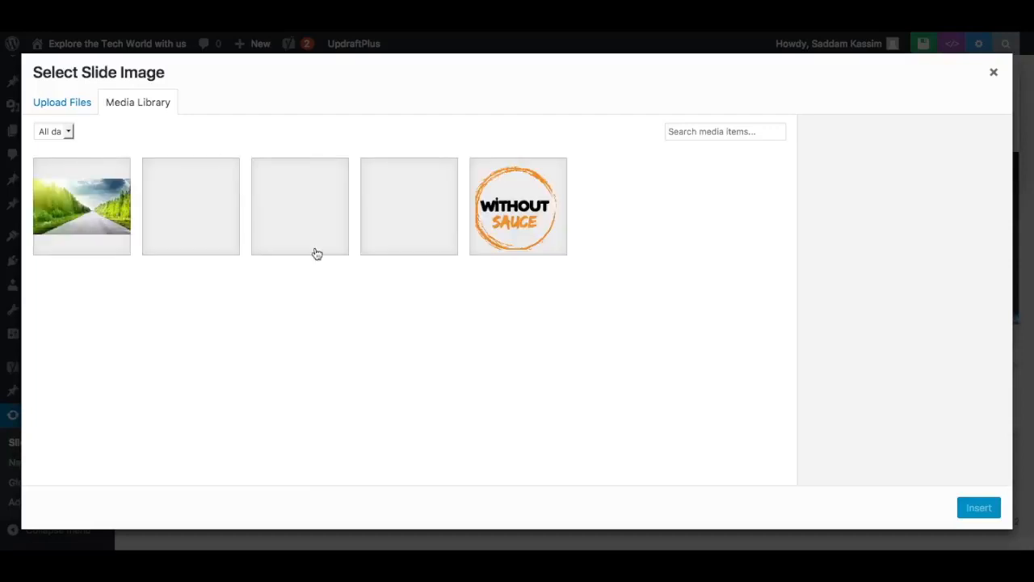
left_click(76, 222)
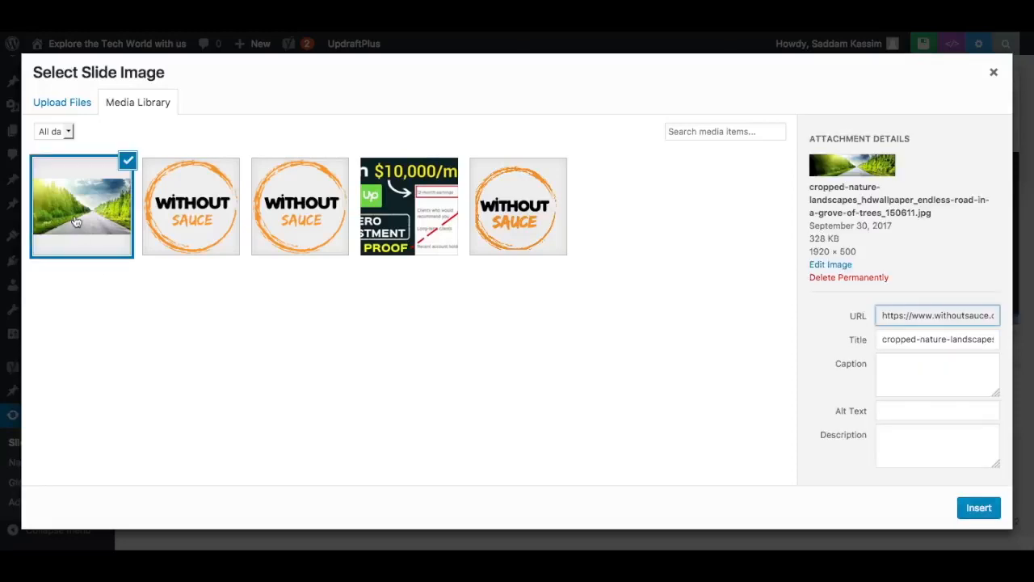
left_click_drag(809, 251, 857, 251)
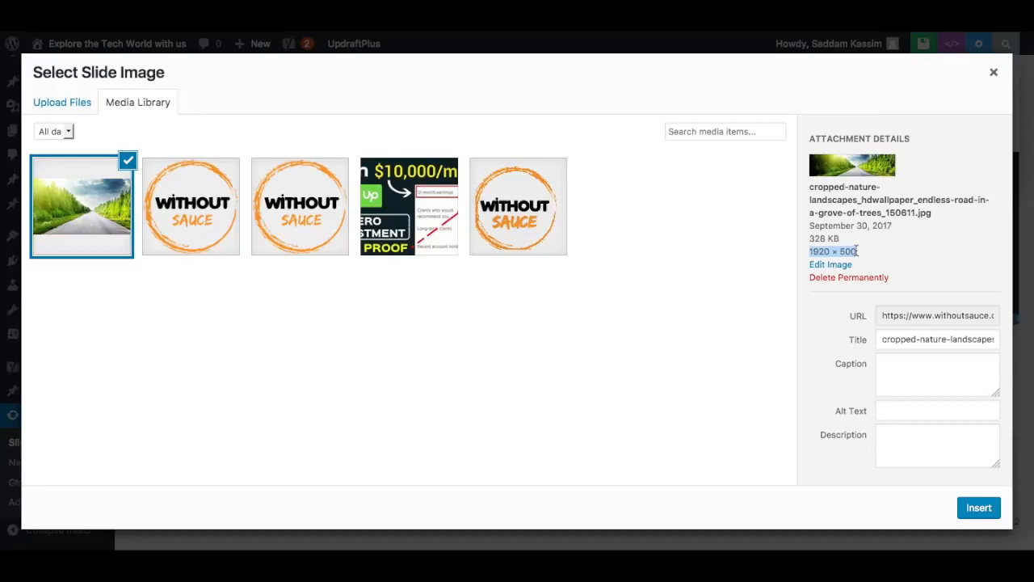
left_click(856, 251)
left_click(978, 509)
Check the background image across the full width of the slide canvas and save the slide.
scroll(713, 356, "down", 5)
scroll(714, 356, "up", 3)
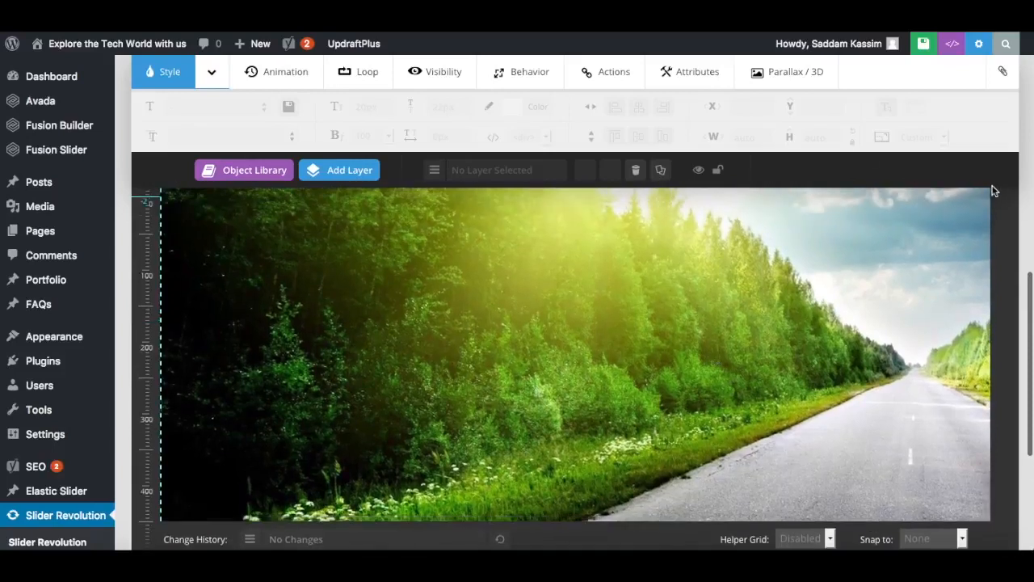
scroll(713, 357, "up", 1)
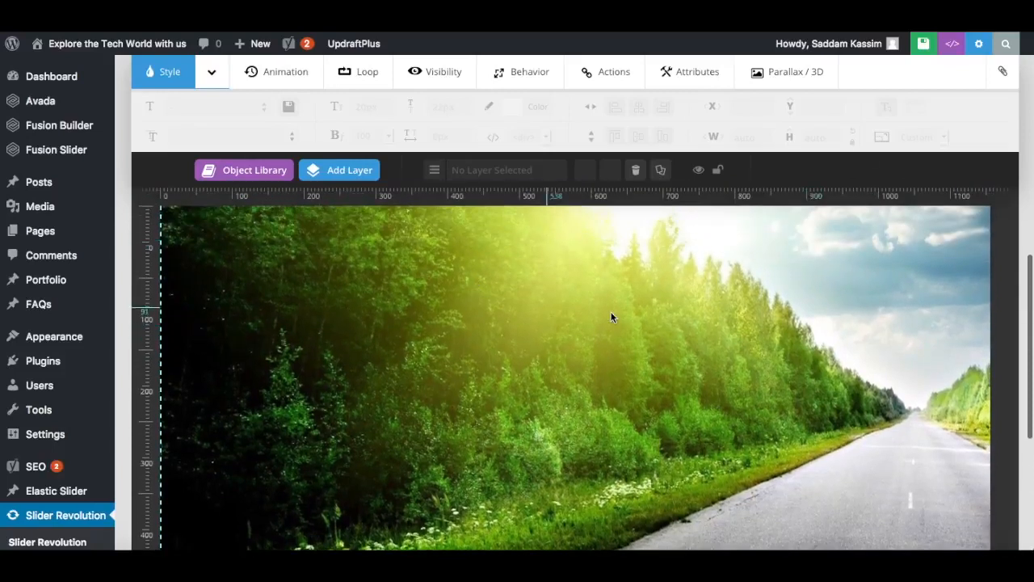
scroll(611, 315, "right", 7)
scroll(1011, 254, "down", 2)
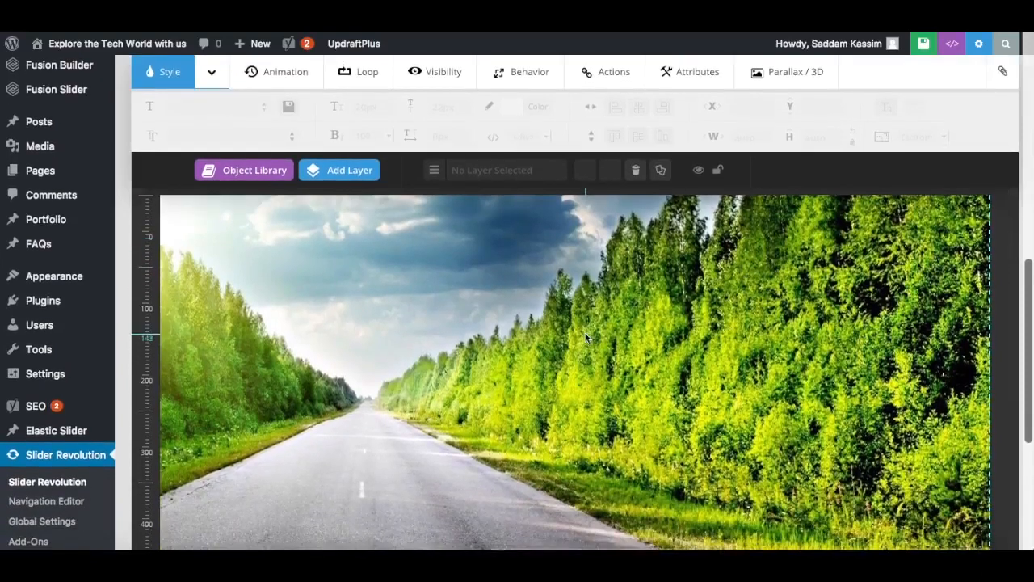
scroll(585, 338, "left", 7)
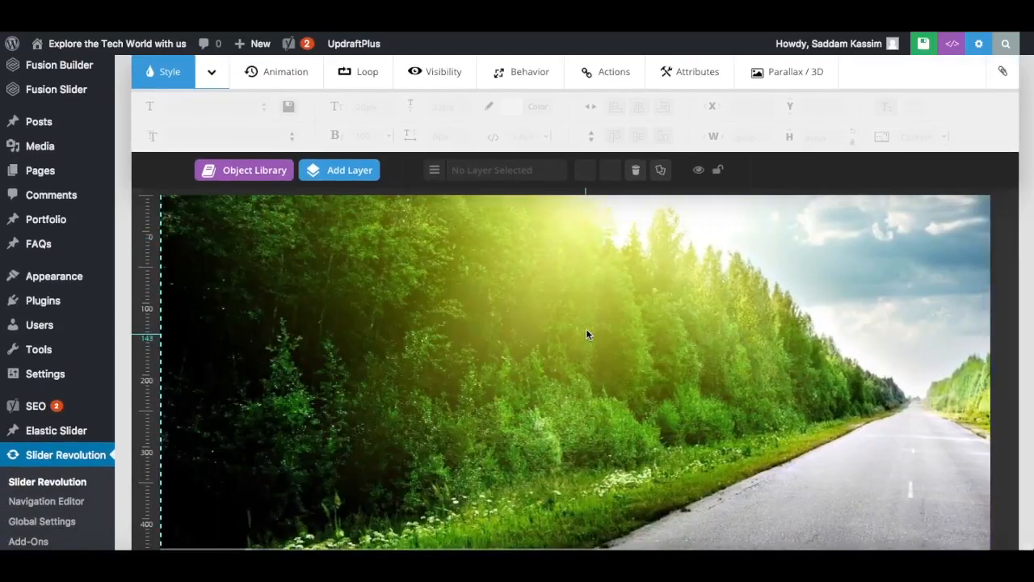
left_click(903, 43)
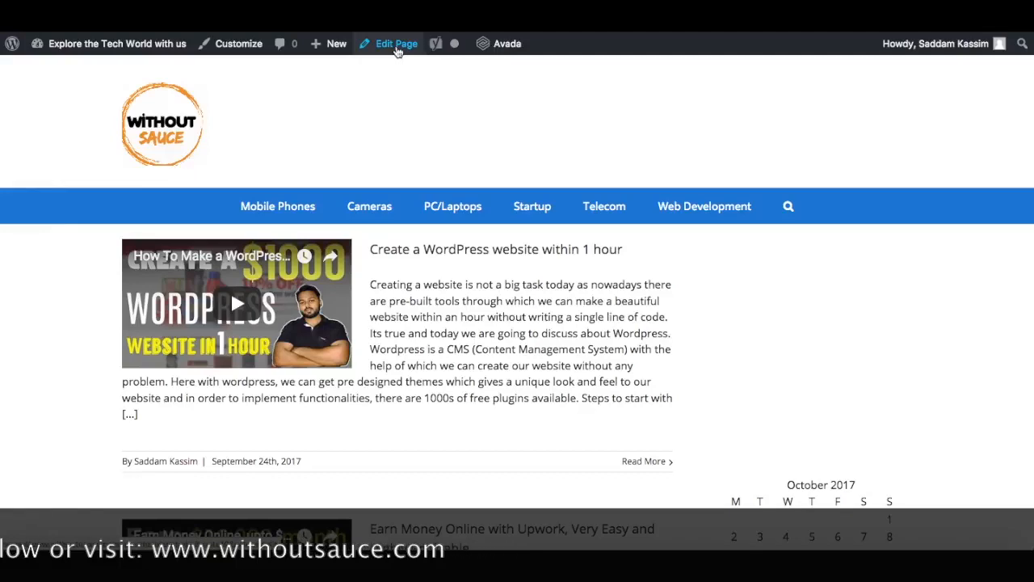
Open the site's Homepage for editing and collapse its Yoast SEO Premium section to reach the Fusion Page Options.
left_click(394, 44)
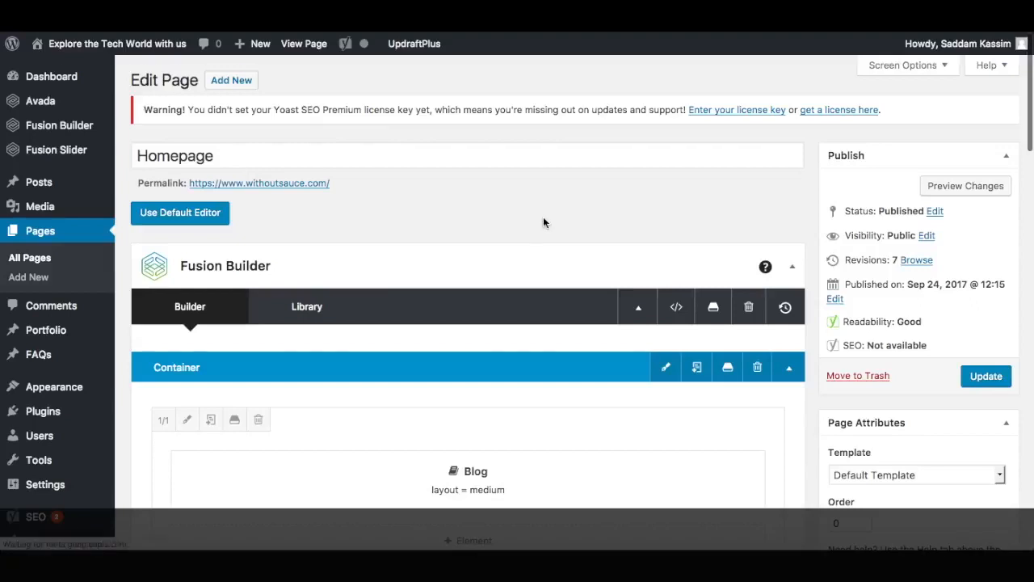
scroll(542, 218, "down", 1)
scroll(543, 222, "down", 2)
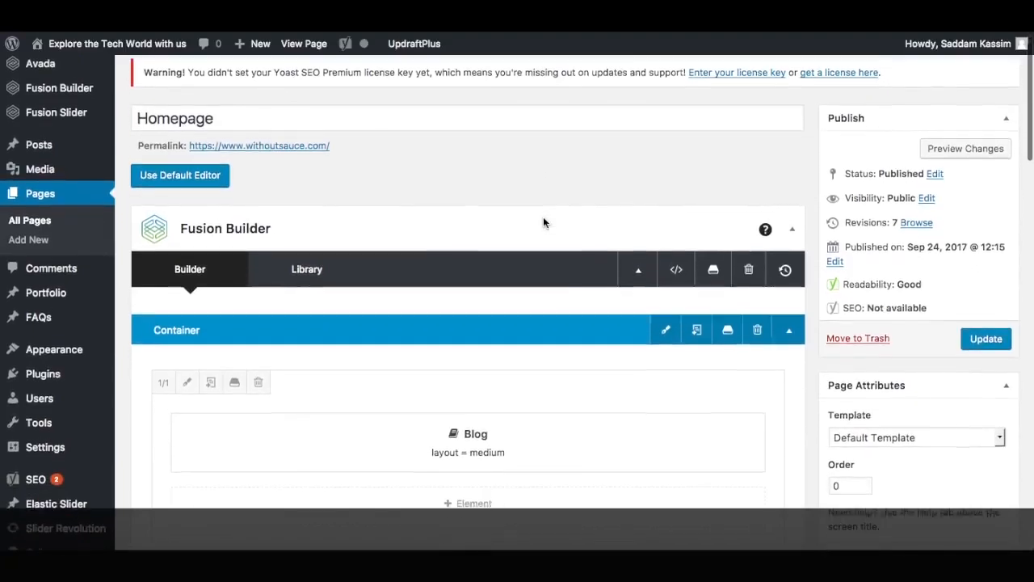
scroll(404, 229, "down", 1)
scroll(407, 228, "down", 10)
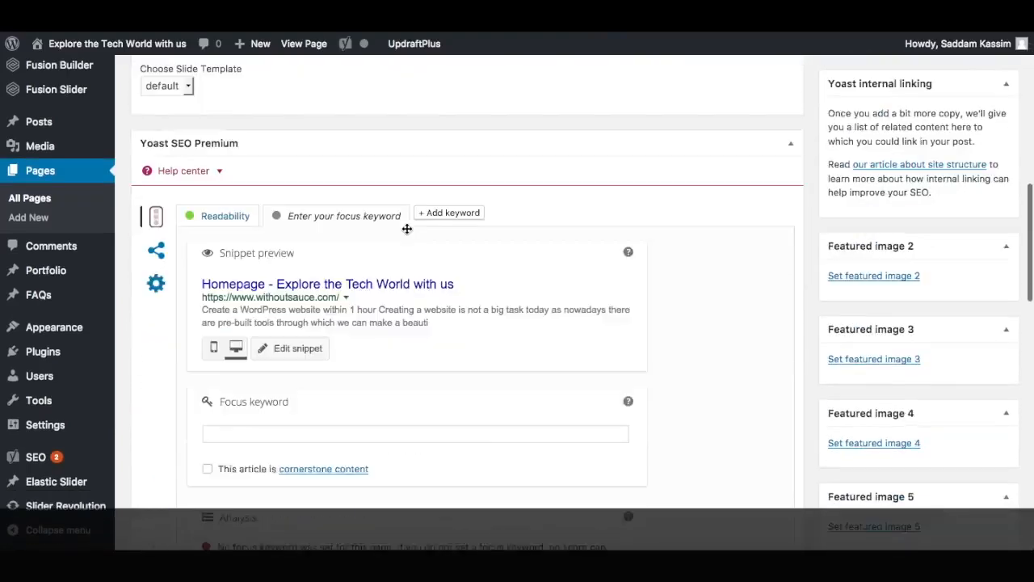
scroll(407, 228, "up", 3)
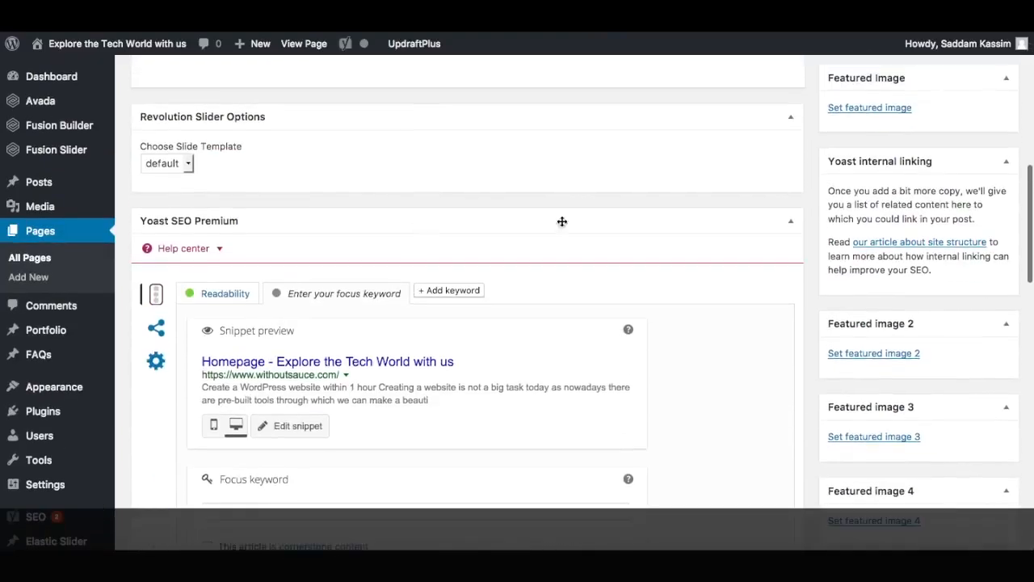
left_click(788, 222)
scroll(575, 246, "down", 5)
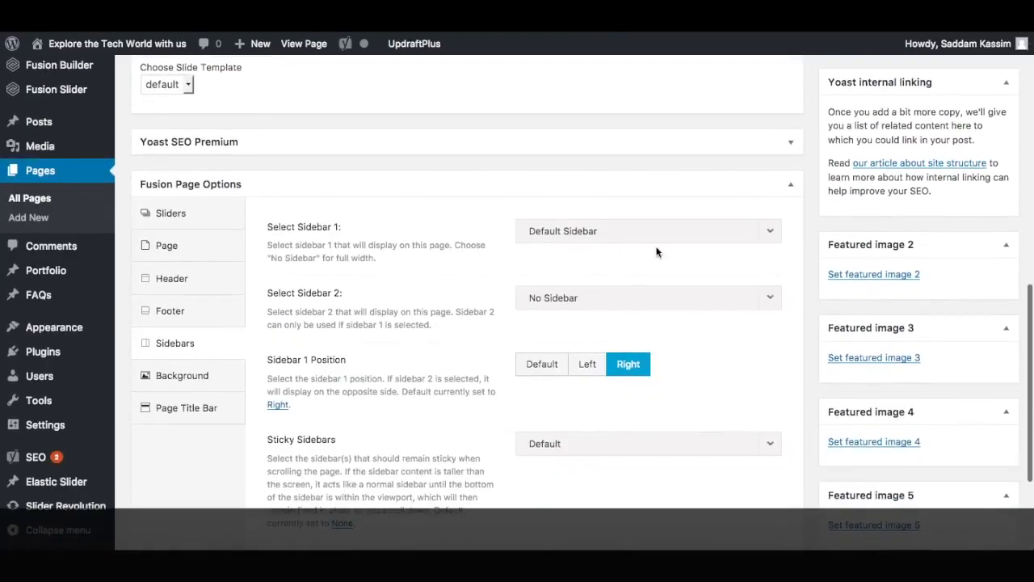
Set the page's slider type to Slider Revolution and assign the Homepage (#3) slider.
left_click(173, 213)
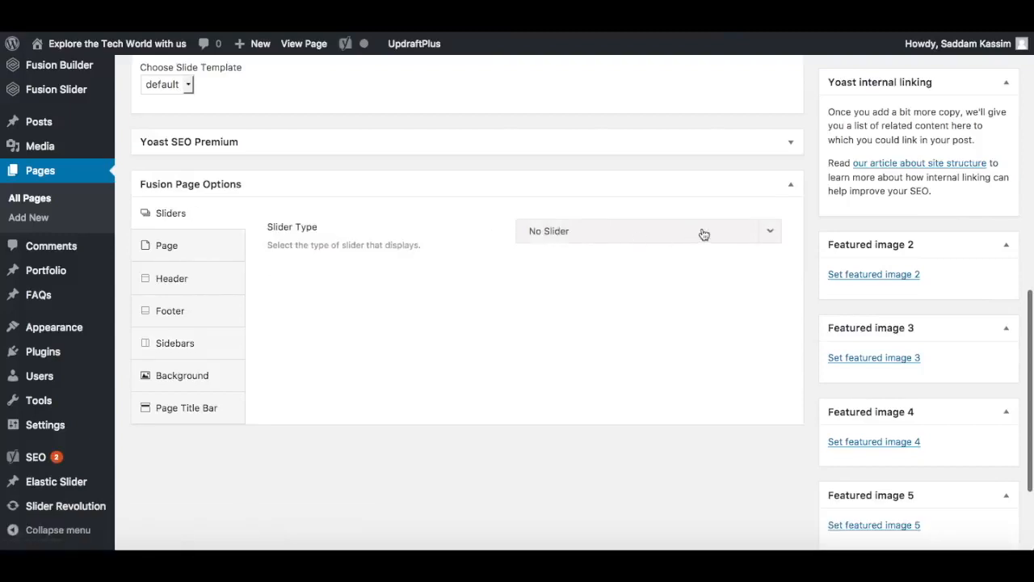
left_click(704, 234)
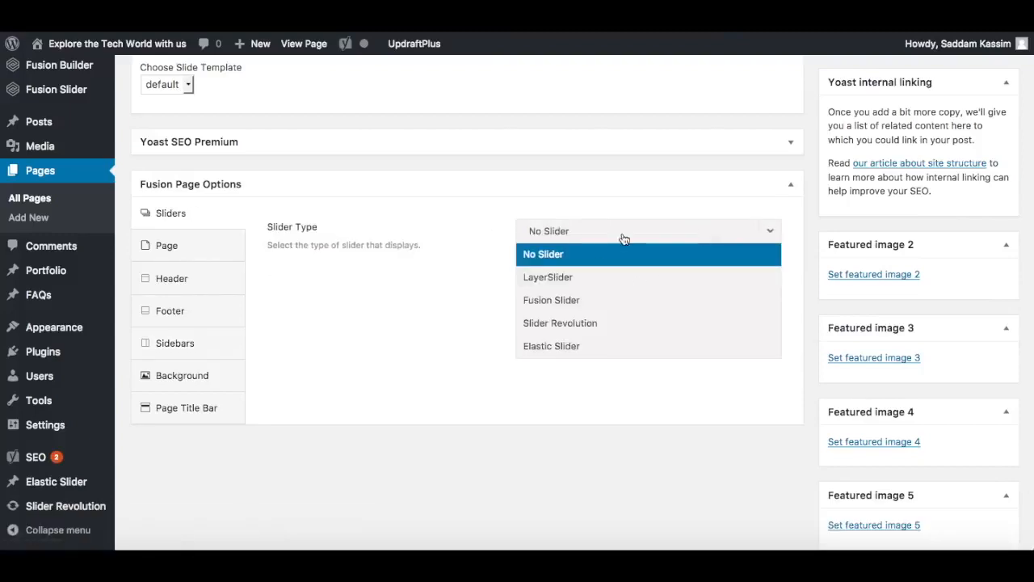
left_click(567, 323)
left_click(644, 288)
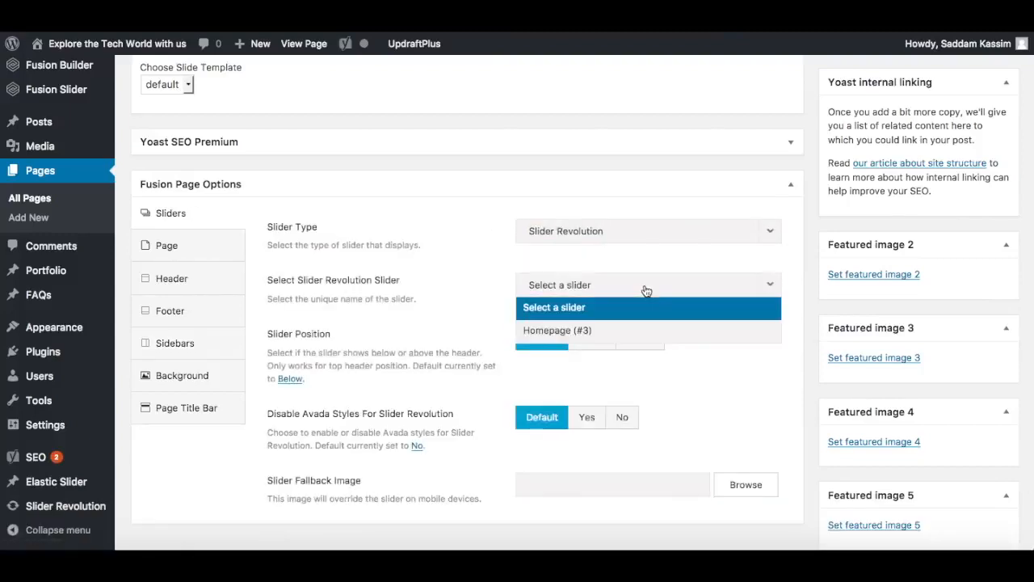
left_click(583, 332)
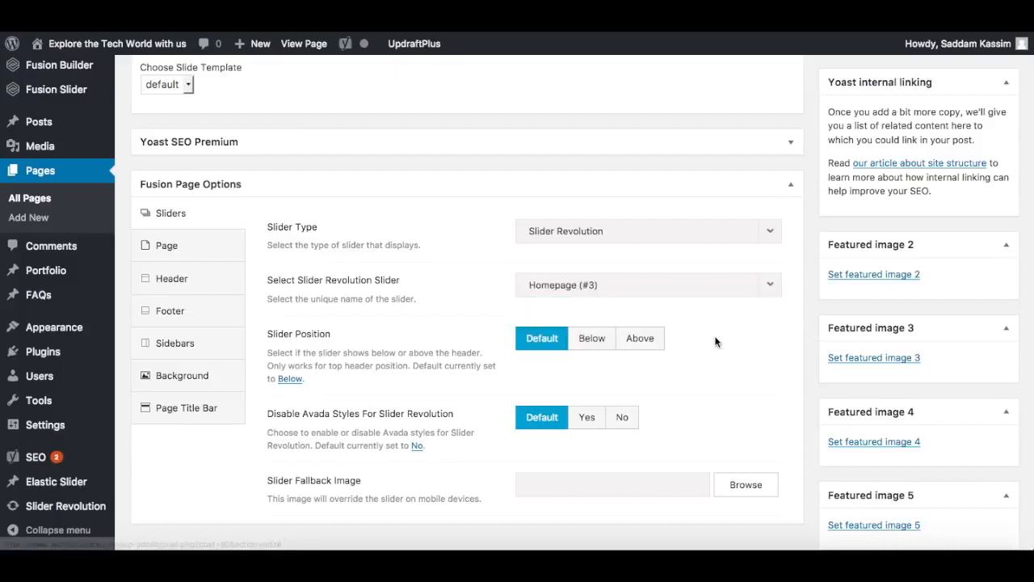
Update the Homepage page and view it on the live site.
scroll(711, 338, "down", 3)
scroll(716, 343, "up", 5)
scroll(717, 343, "up", 5)
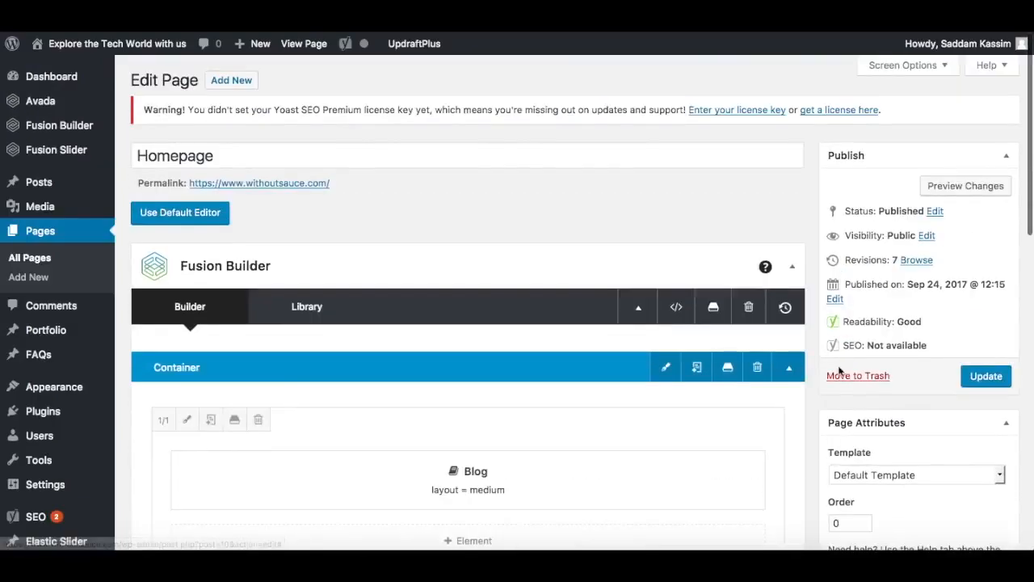
left_click(987, 376)
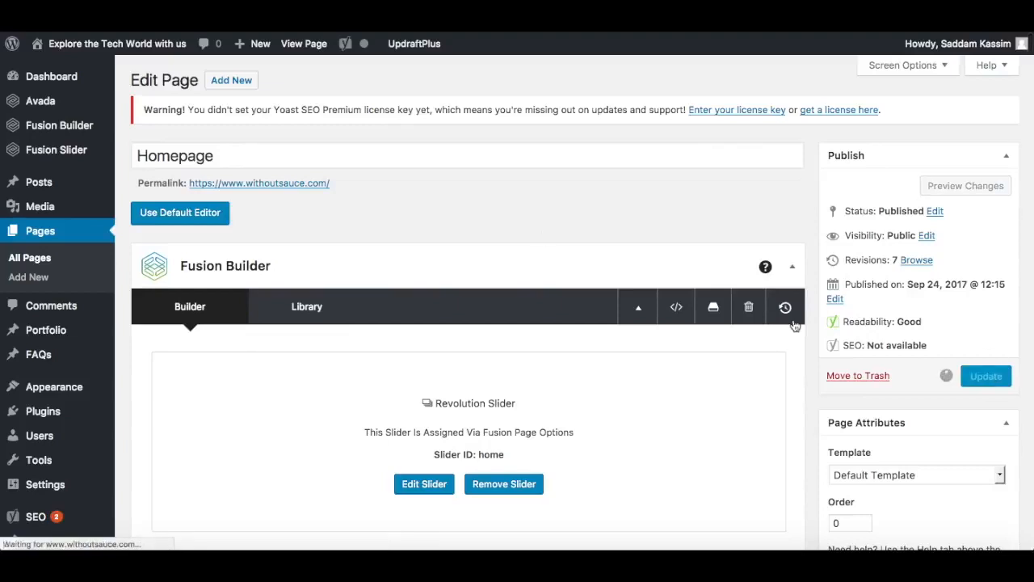
left_click(301, 44)
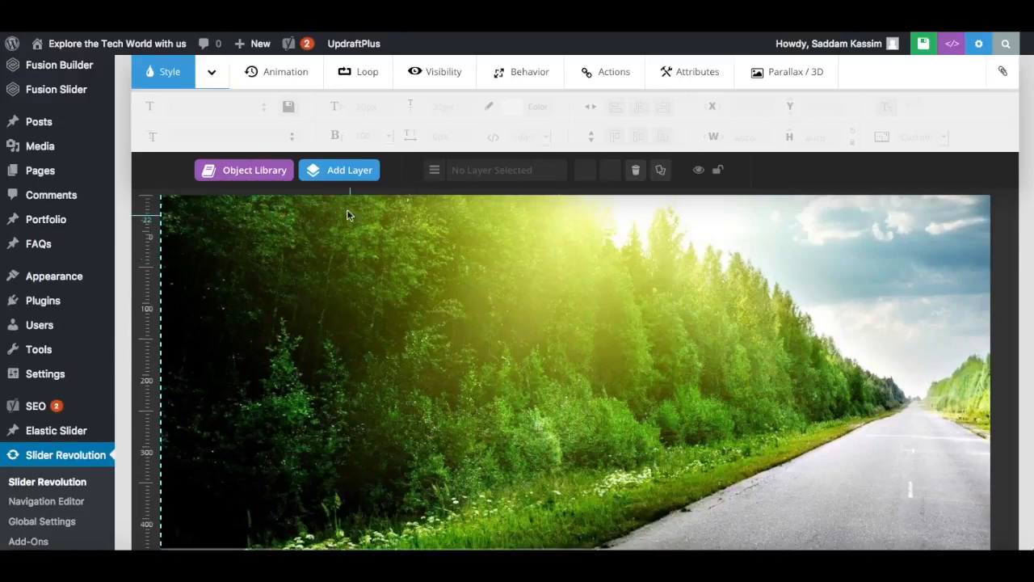
Add a Text/Html layer reading "This is the first slide" to the slide.
left_click(343, 172)
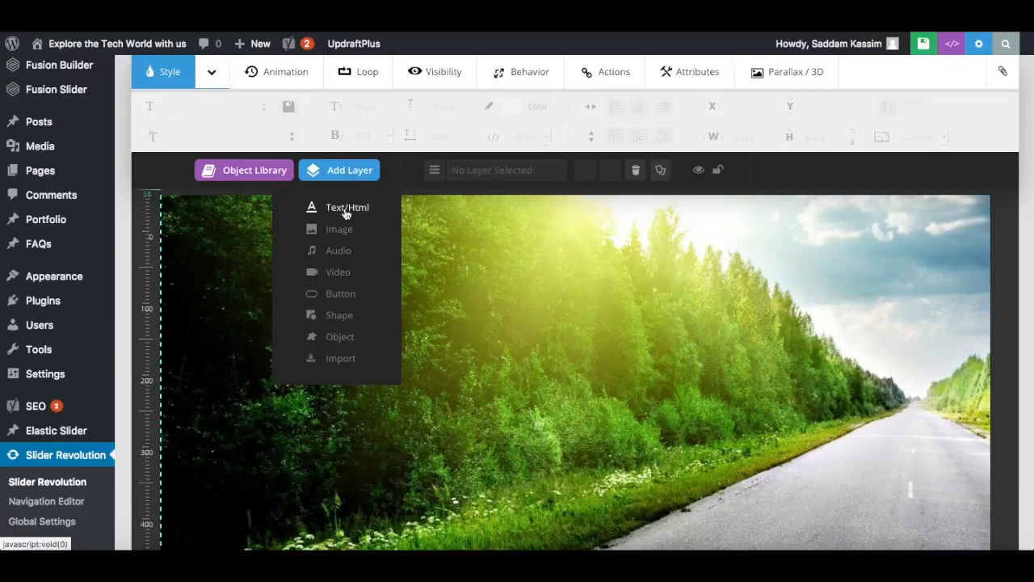
left_click(346, 211)
left_click_drag(492, 213, 419, 208)
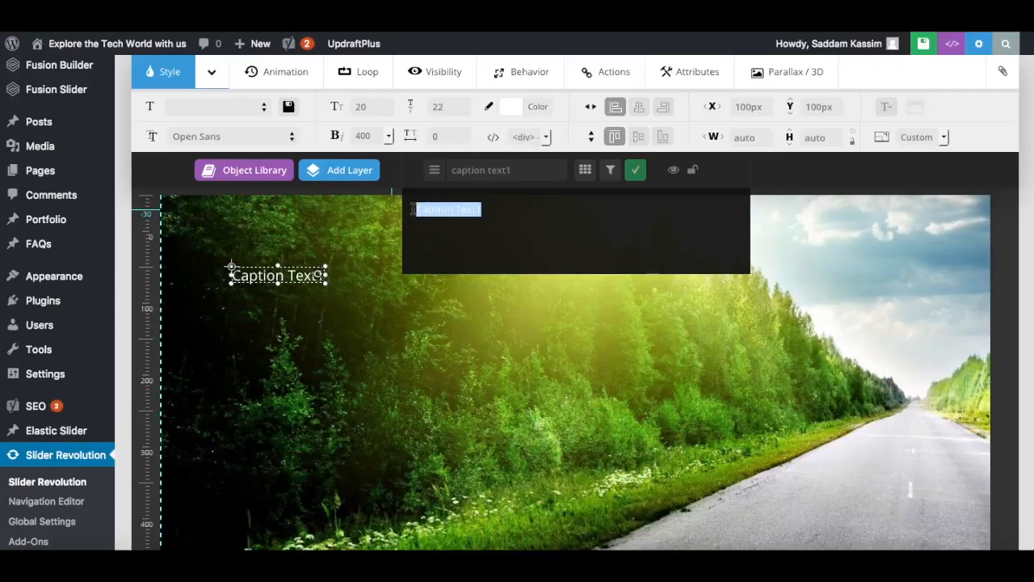
type("This is ")
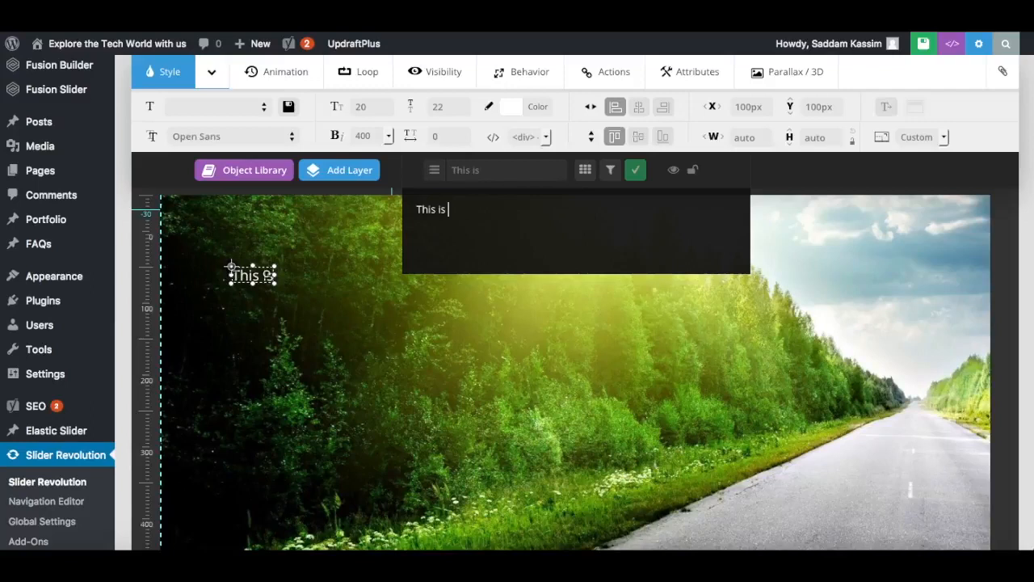
type("the first slid")
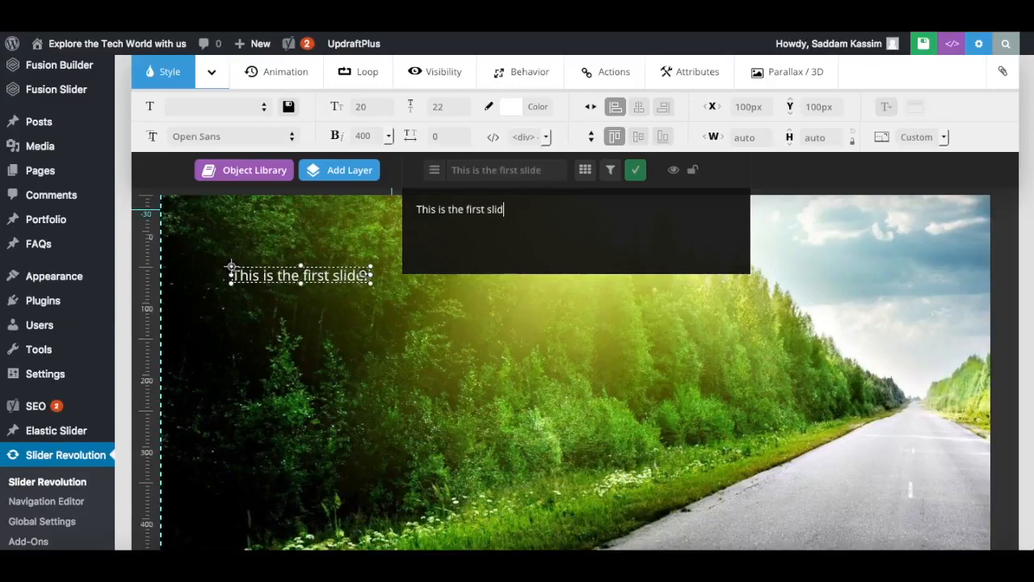
type("ere")
left_click(483, 303)
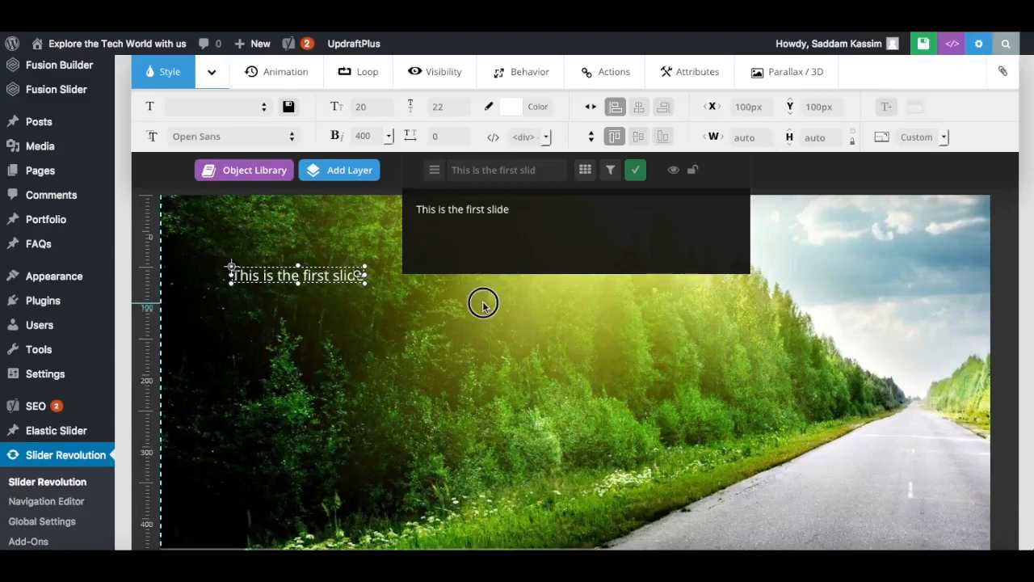
Increase the font size of the "This is the first slide" text layer to 71 px.
left_click(335, 276)
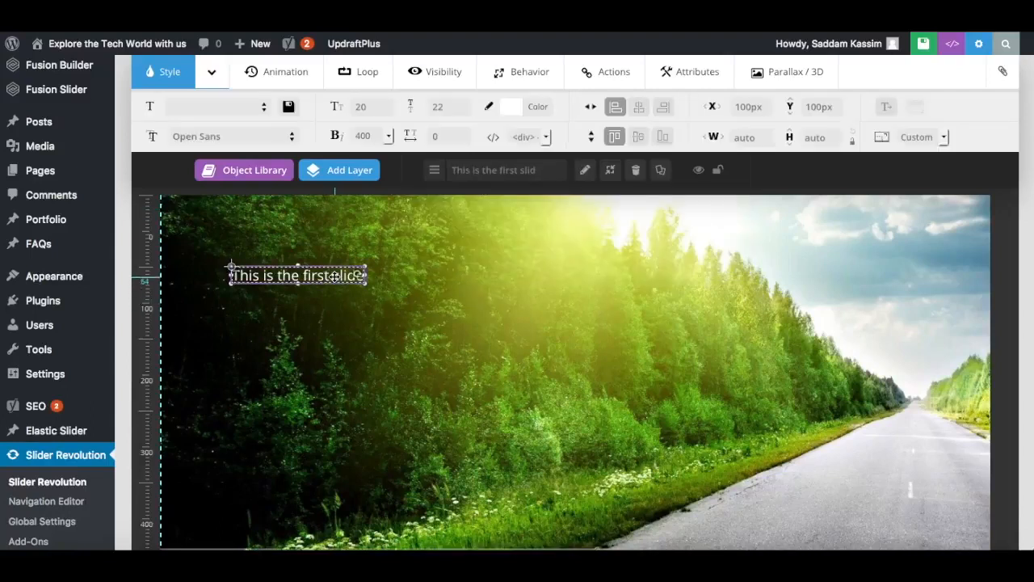
left_click(375, 106)
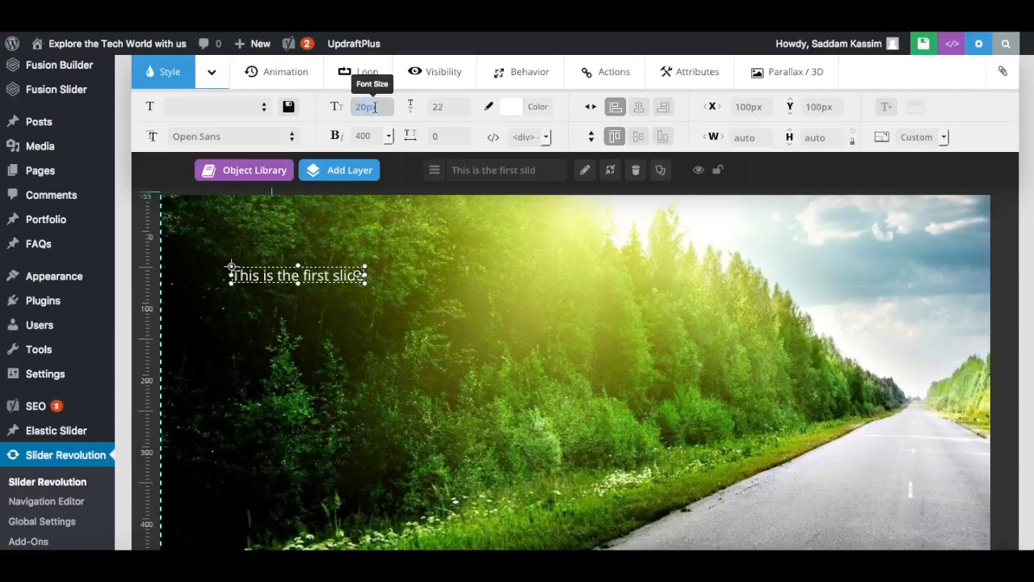
key("Up")
key("Up")
key("Up")
key("Up")
key("Up")
key("Up")
key("Up")
key("Up")
key("Up")
key("Up")
key("Up")
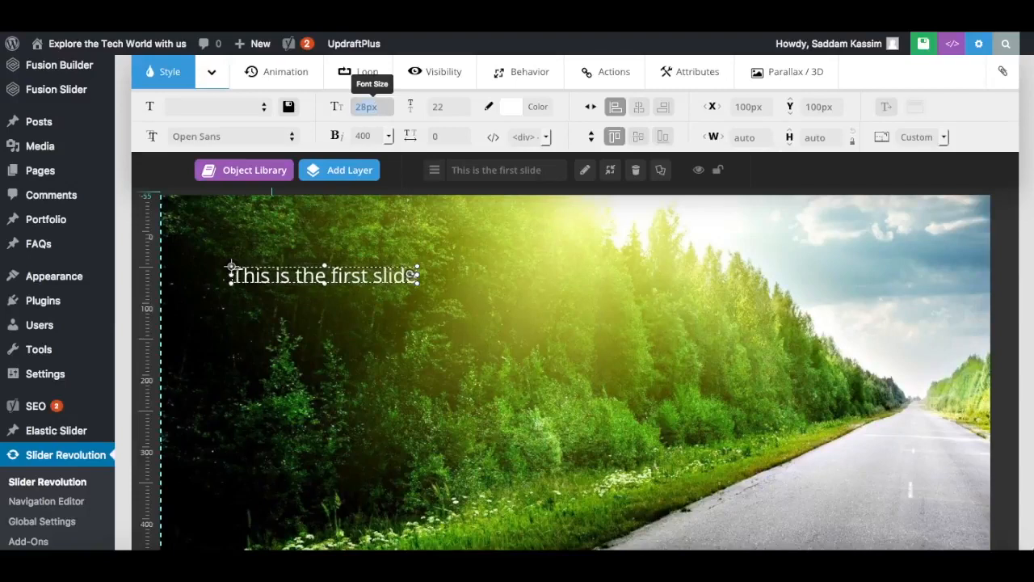
key("Up")
key("Up")
key("Up")
key("Up")
key("Up")
key("Up")
key("Up")
key("Up")
key("Up")
key("Up")
key("Up")
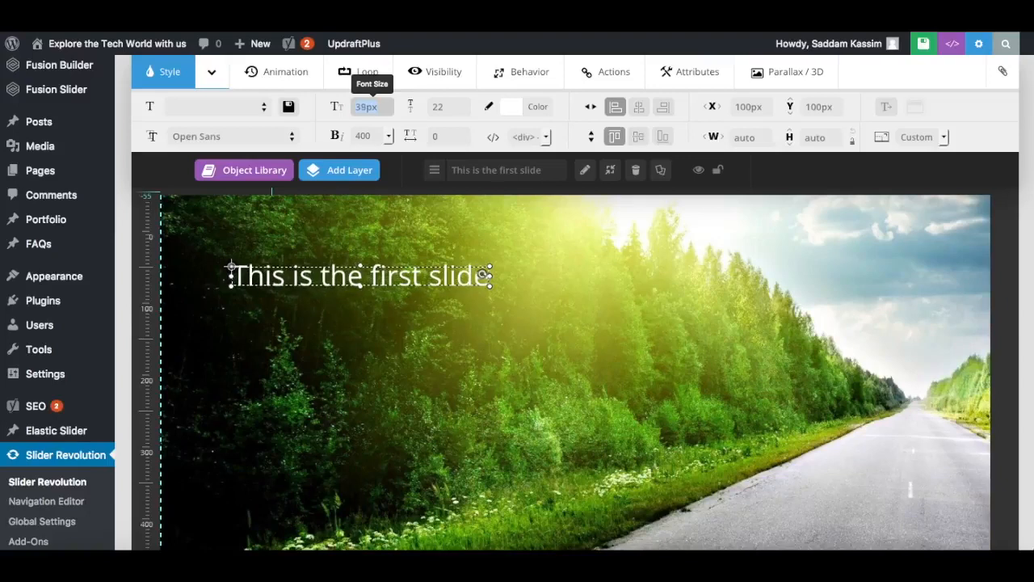
key("Up")
key("Up")
key("Up")
key("Up")
key("Up")
key("Up")
key("Up")
key("Up")
key("Up")
key("Up")
key("Up")
key("Up")
key("Up")
key("Up")
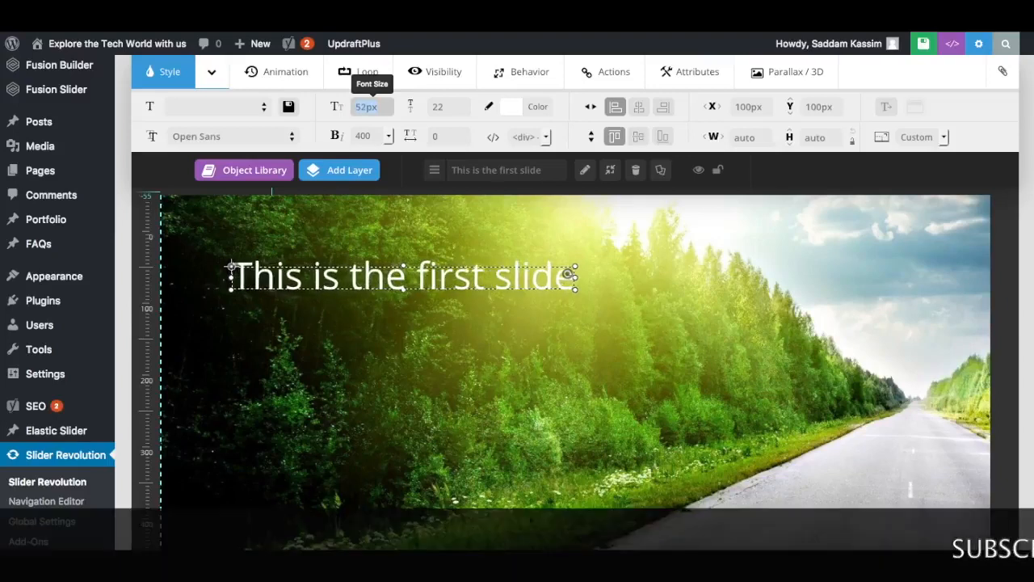
key("Up")
key("Up")
key("Up")
key("Up")
key("Up")
key("Up")
key("Up")
key("Up")
key("Up")
key("Up")
key("Up")
key("Up")
key("Up")
key("Up")
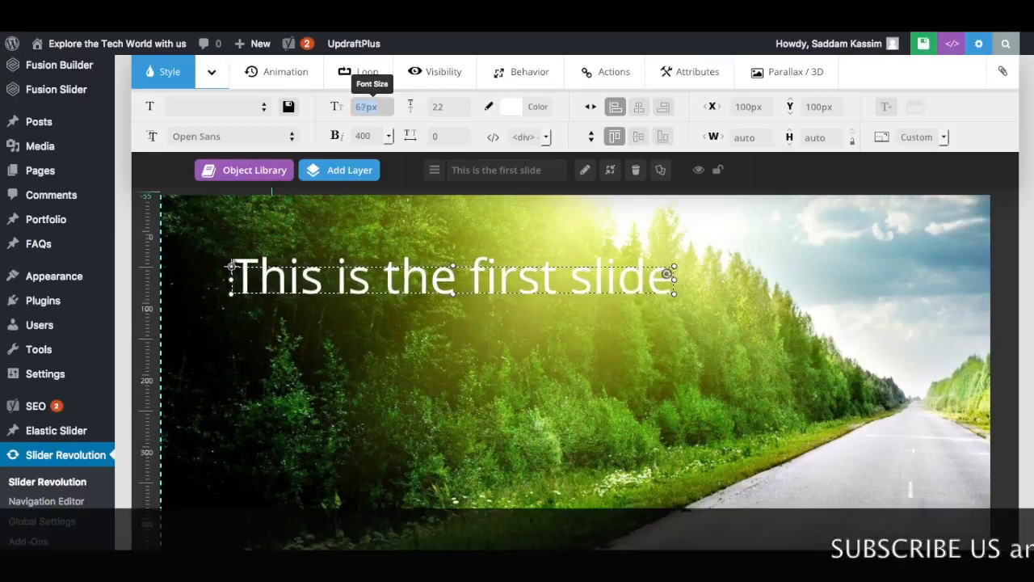
key("Up")
Set the line height of the slide's text layer to 71 px.
left_click(453, 105)
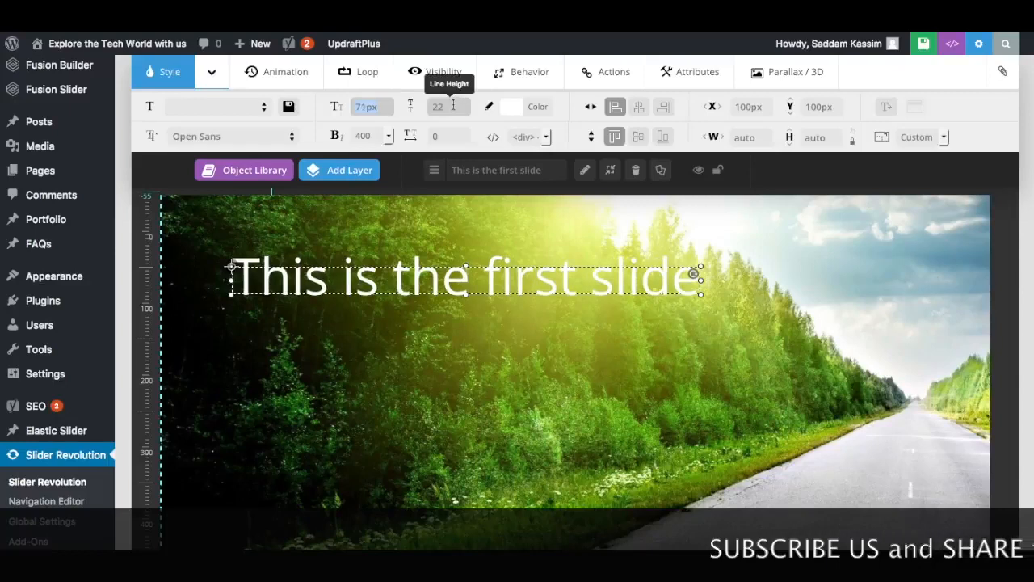
type("71")
key("Return")
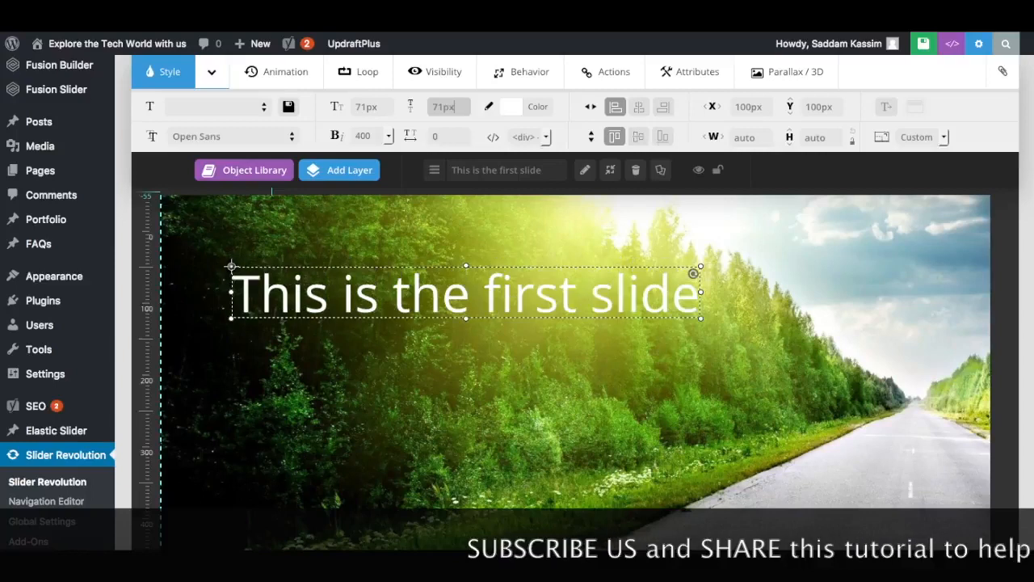
Move the "This is the first slide" text layer to about X 56 px, Y 356 px and color it yellow (#ffcc00).
left_click_drag(492, 296, 454, 490)
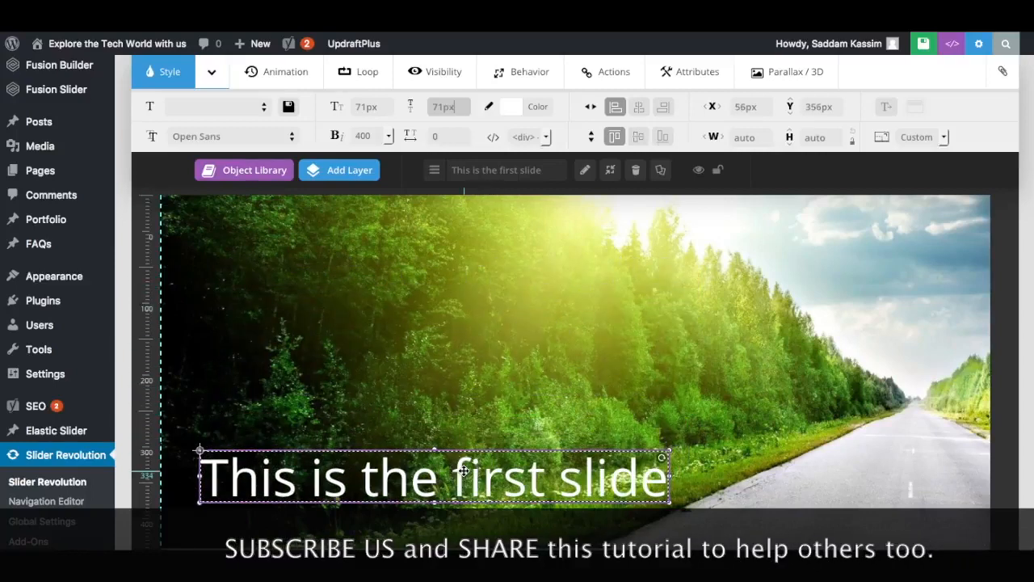
scroll(687, 391, "down", 1)
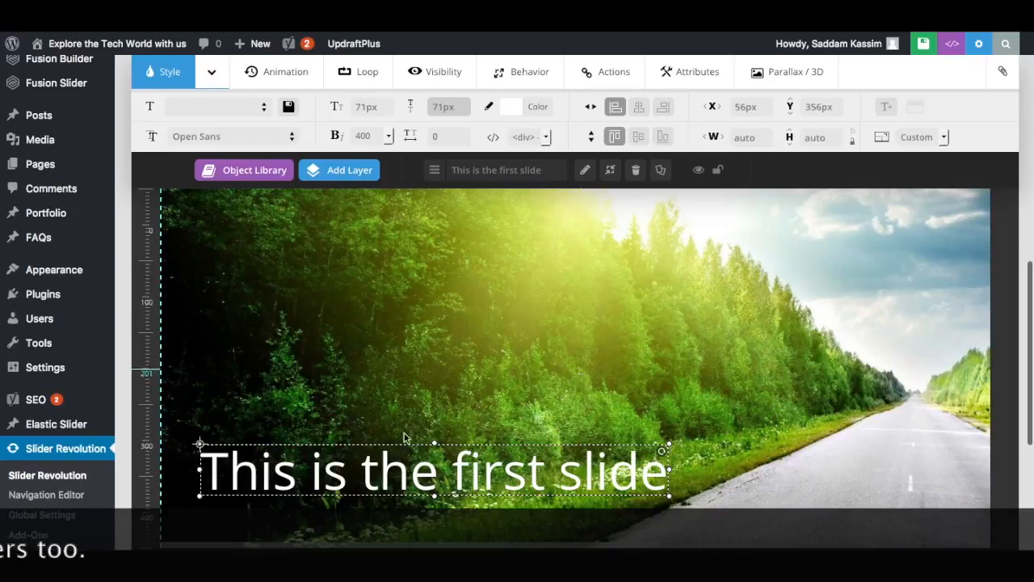
left_click(423, 473)
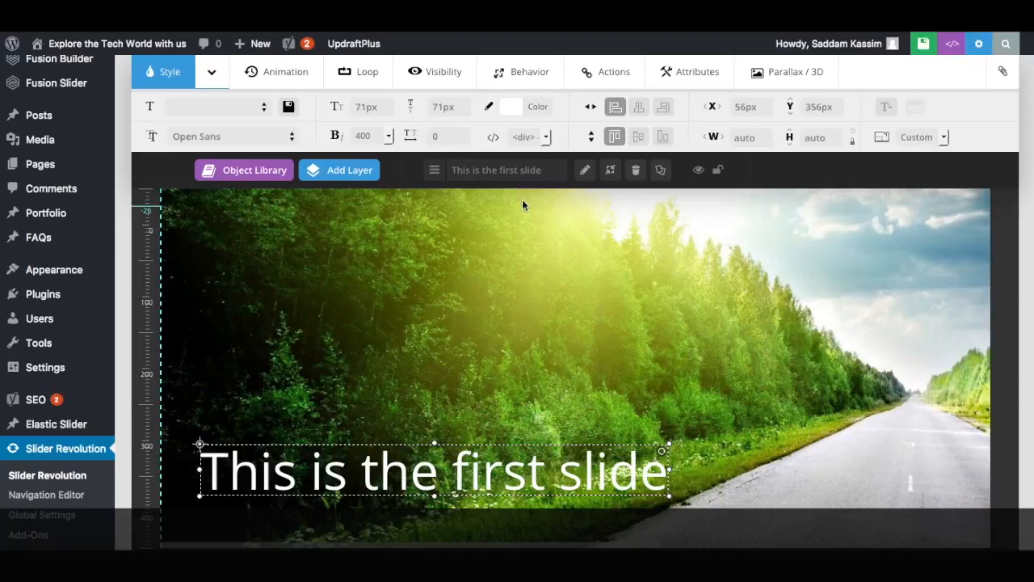
left_click(513, 106)
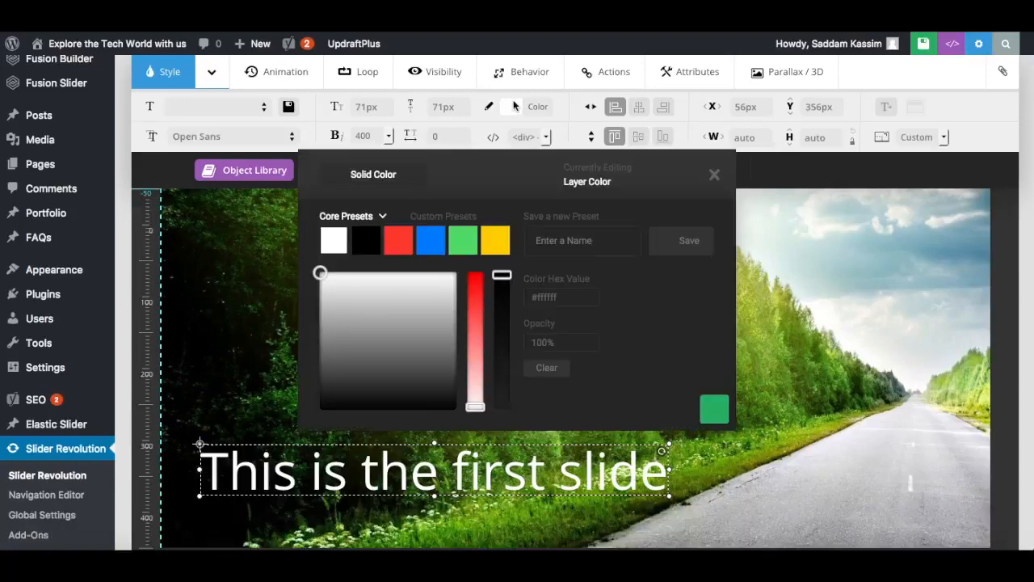
left_click(493, 240)
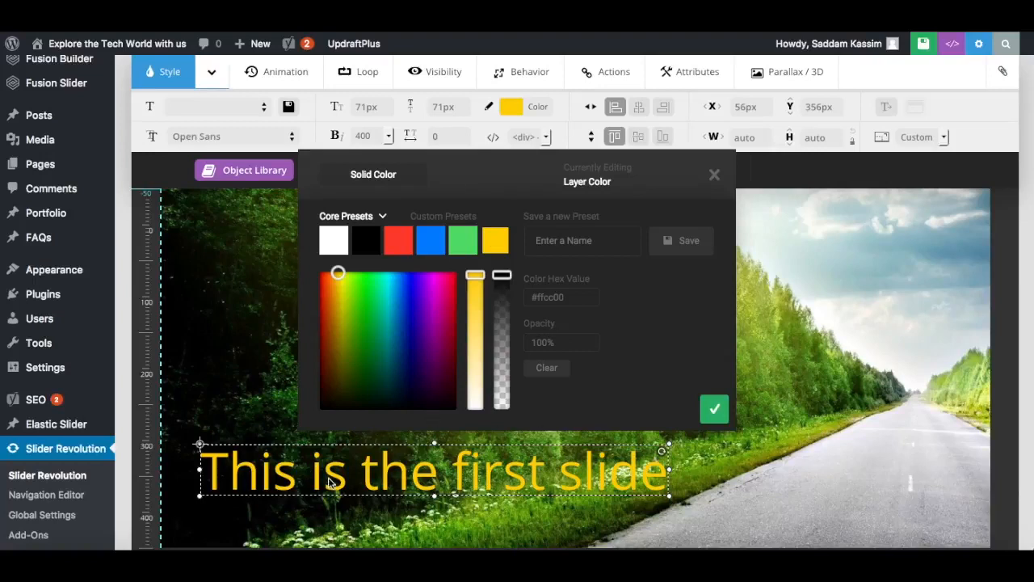
left_click(715, 410)
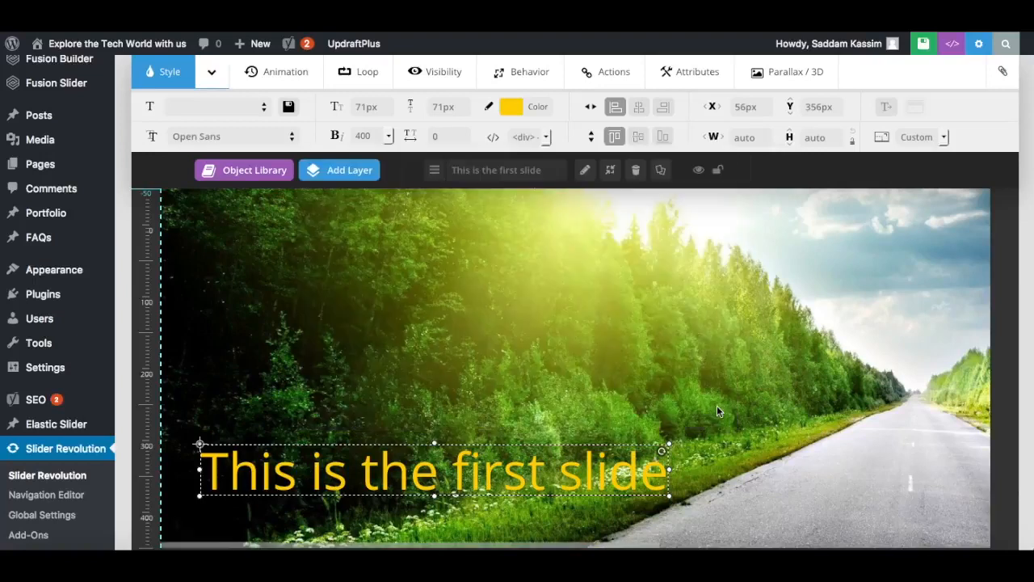
Save the slide with its restyled text layer.
scroll(637, 361, "down", 1)
scroll(637, 362, "up", 1)
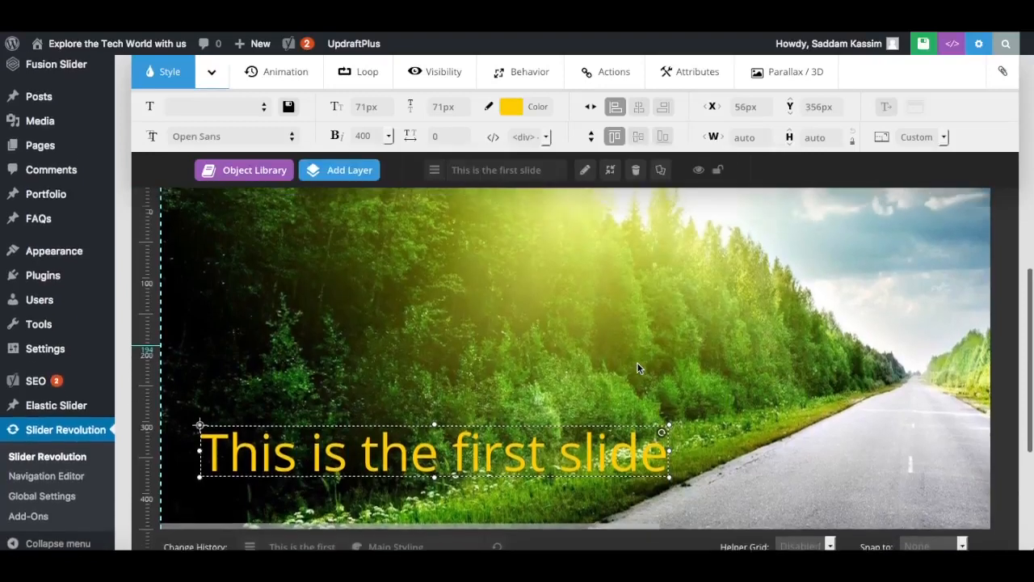
left_click(922, 44)
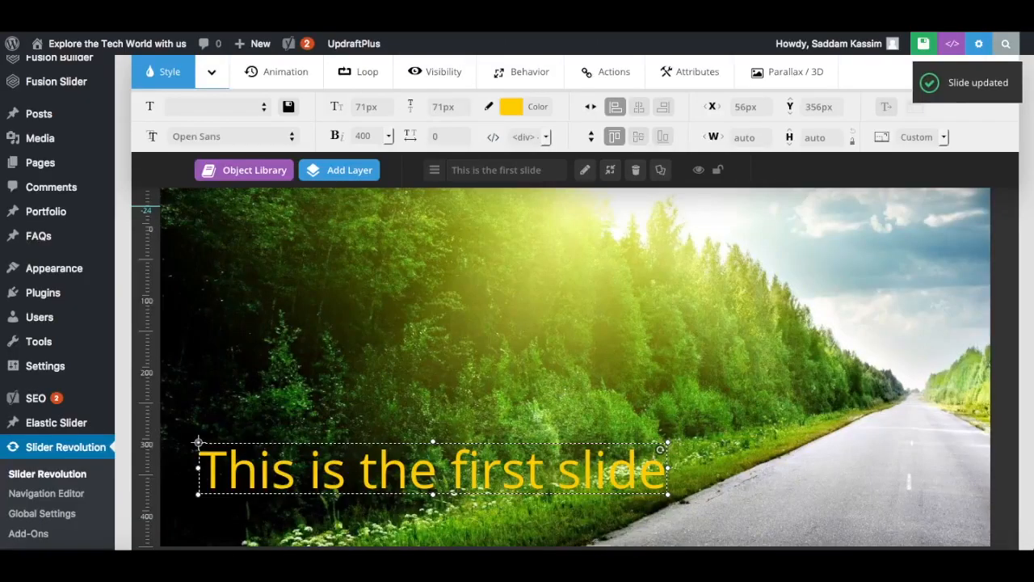
mouse_move(301, 177)
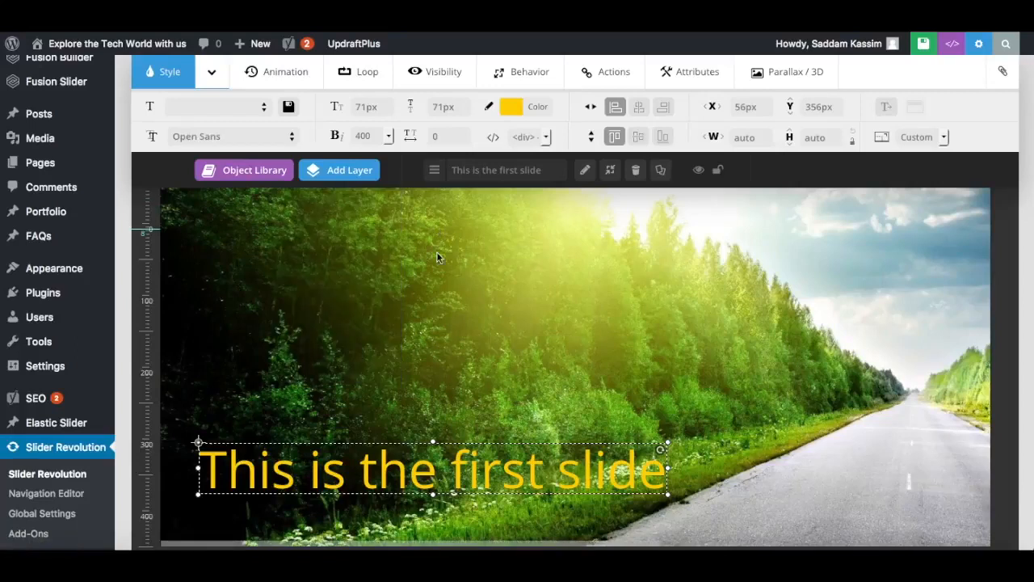
Set the text layer's incoming animation template to LettersFlyInFromLeft.
left_click(390, 469)
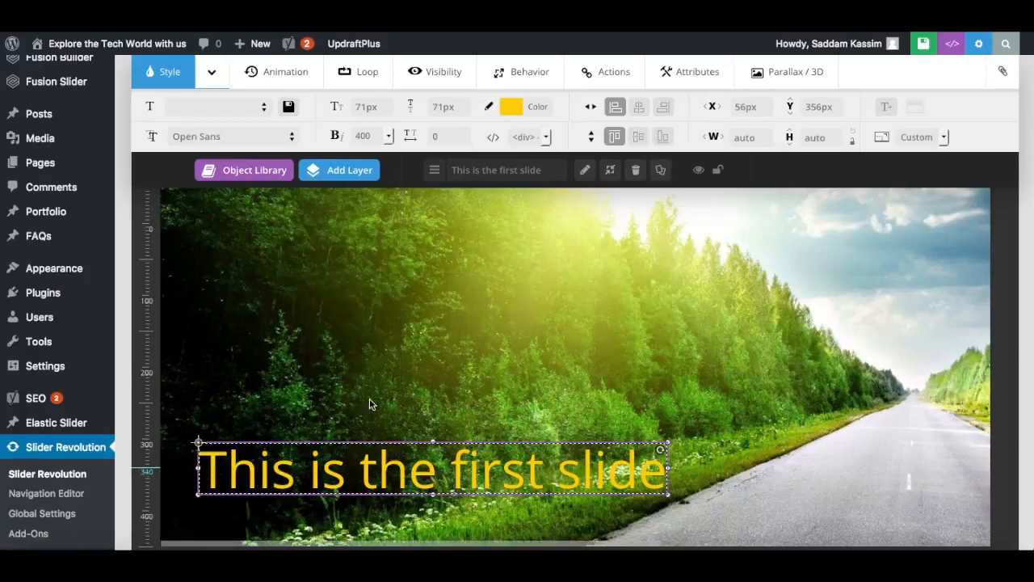
left_click(279, 75)
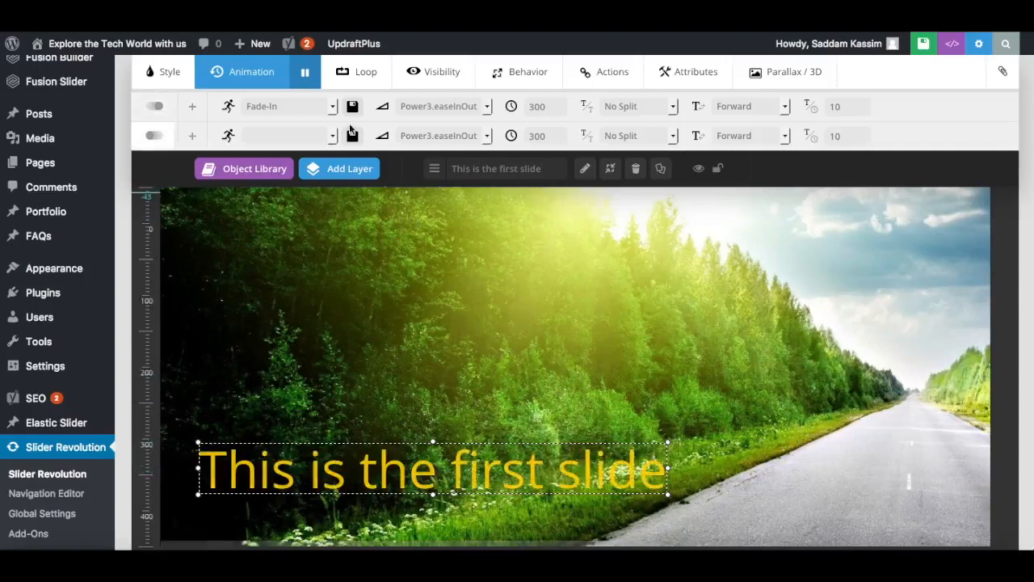
left_click(333, 108)
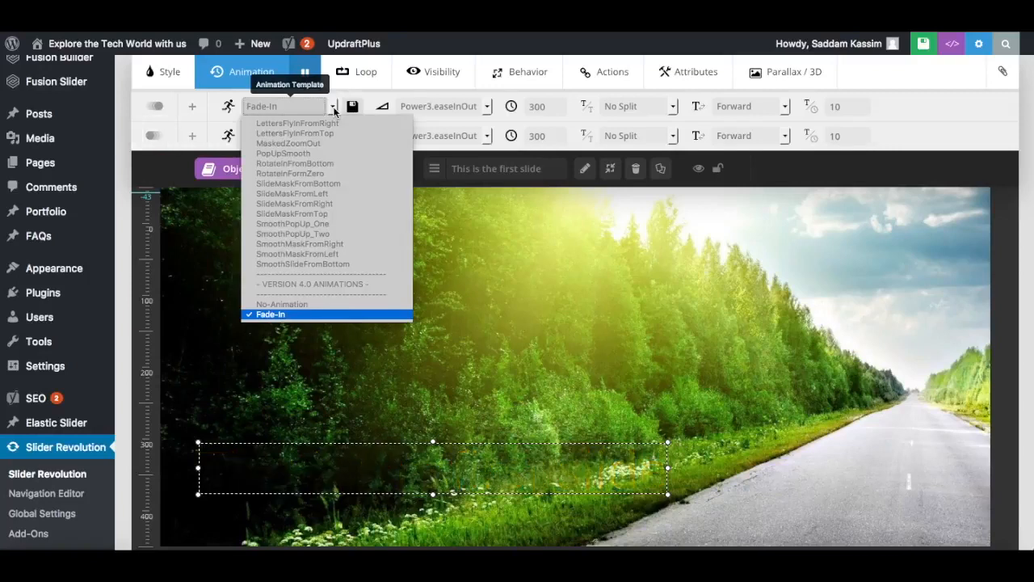
scroll(337, 161, "up", 1)
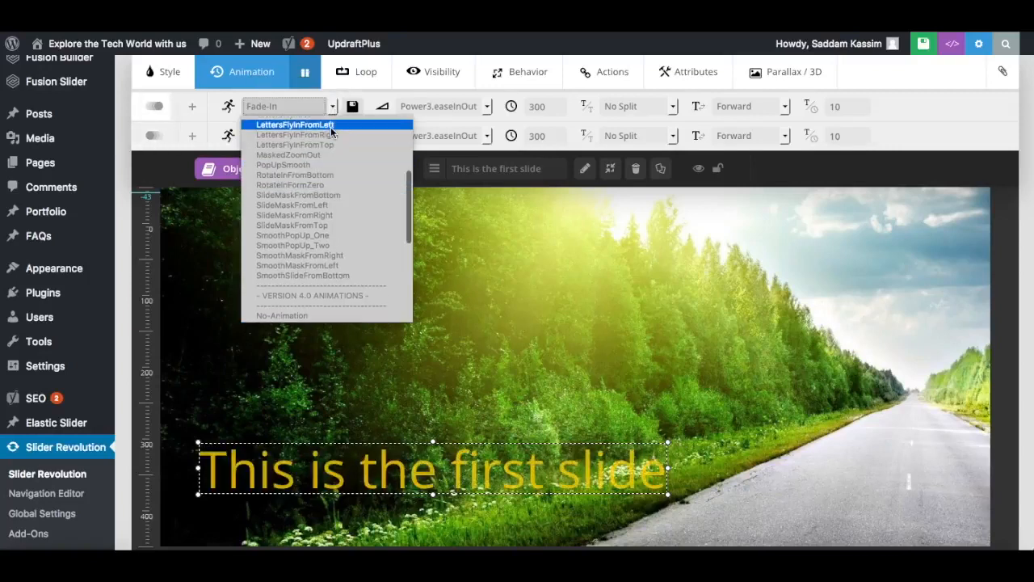
left_click(295, 126)
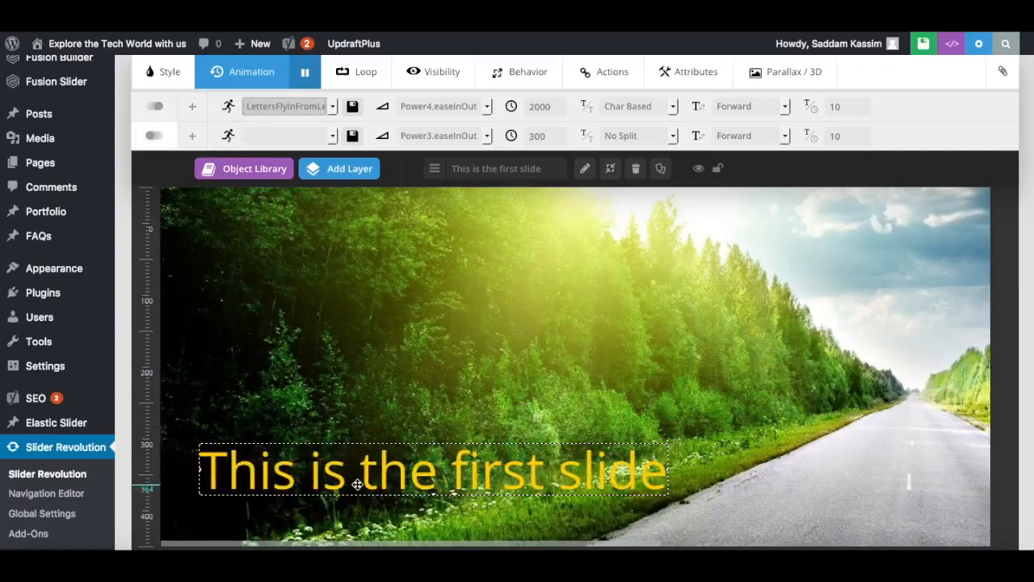
Set the text layer's incoming animation speed to 1500 ms and stop the animation preview.
left_click(555, 107)
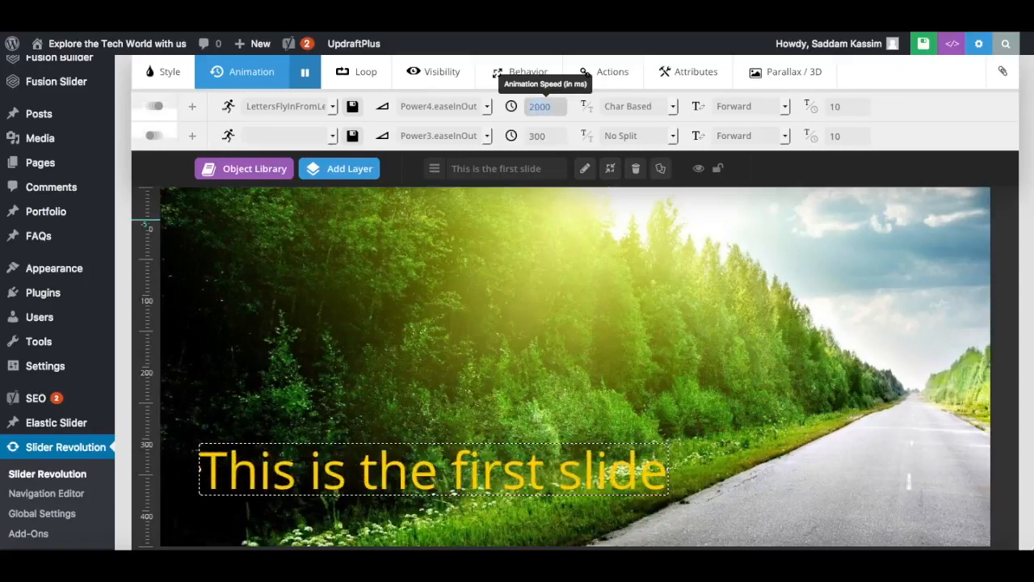
type("15")
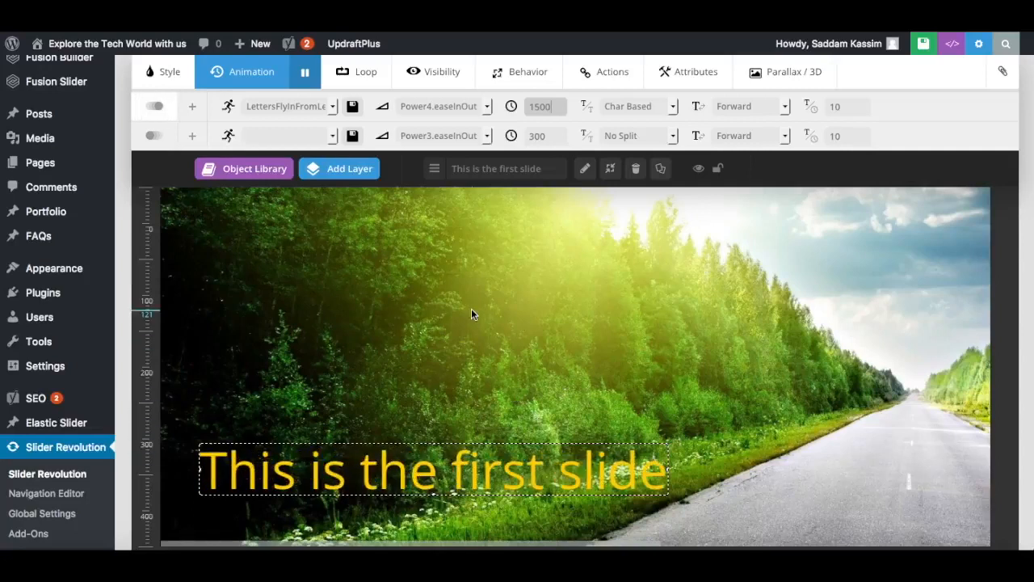
left_click(305, 72)
scroll(415, 359, "down", 1)
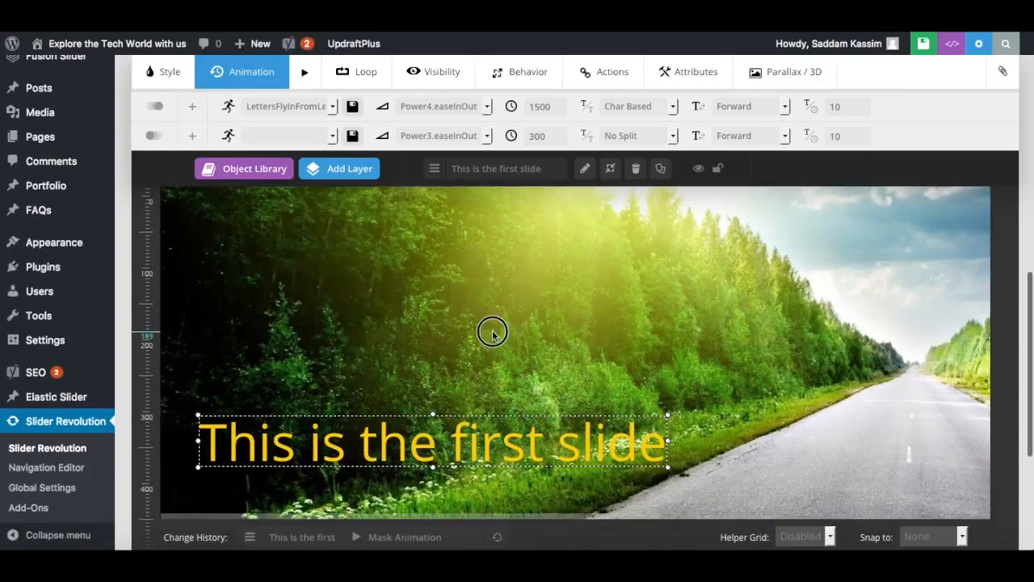
Move the "This is the first slide" text layer slightly higher on the slide and deselect it.
left_click(491, 330)
left_click_drag(455, 439, 452, 410)
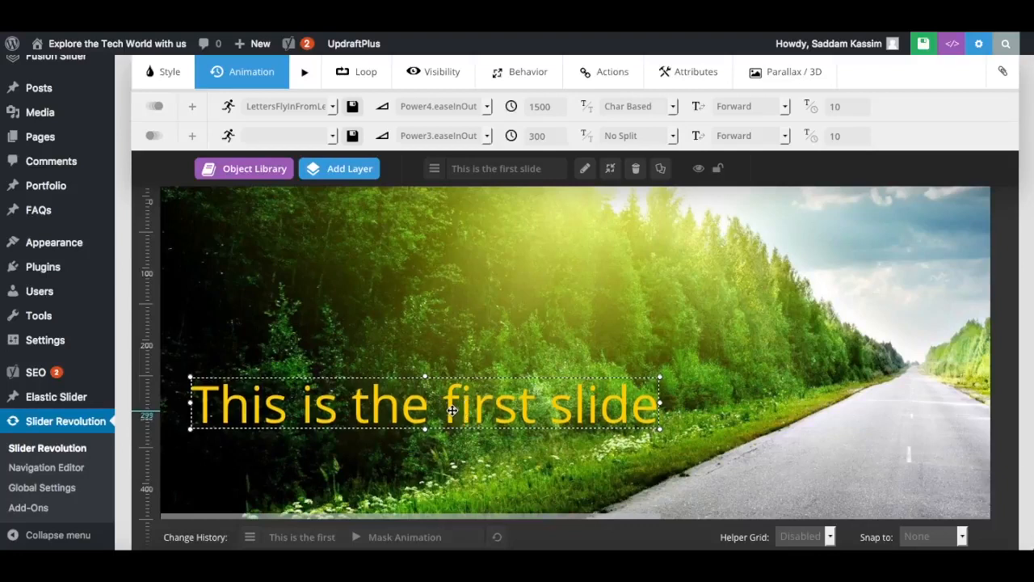
left_click(446, 352)
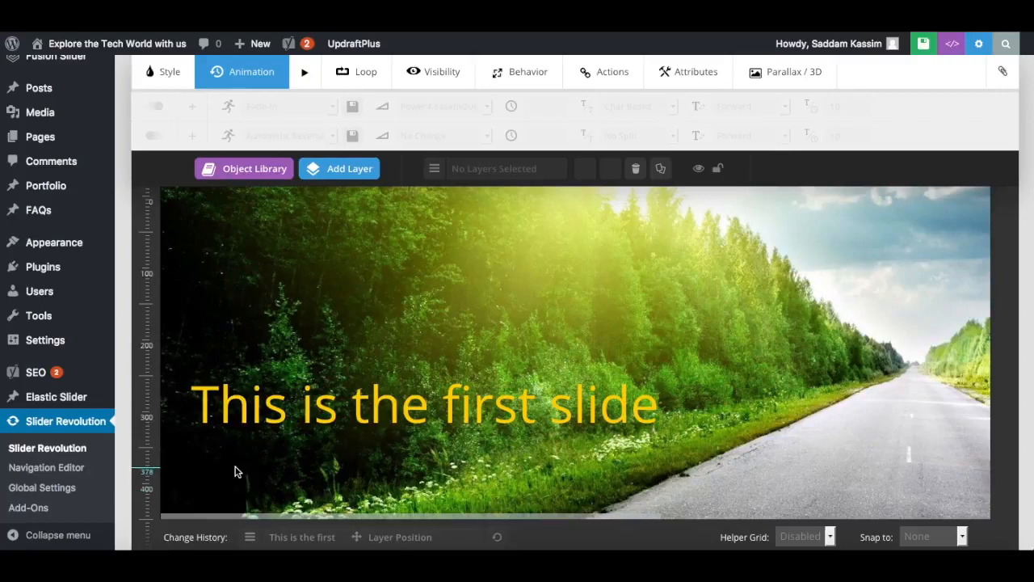
Start adding a Button layer and set its idle-state background color to red (#f20010).
mouse_move(349, 175)
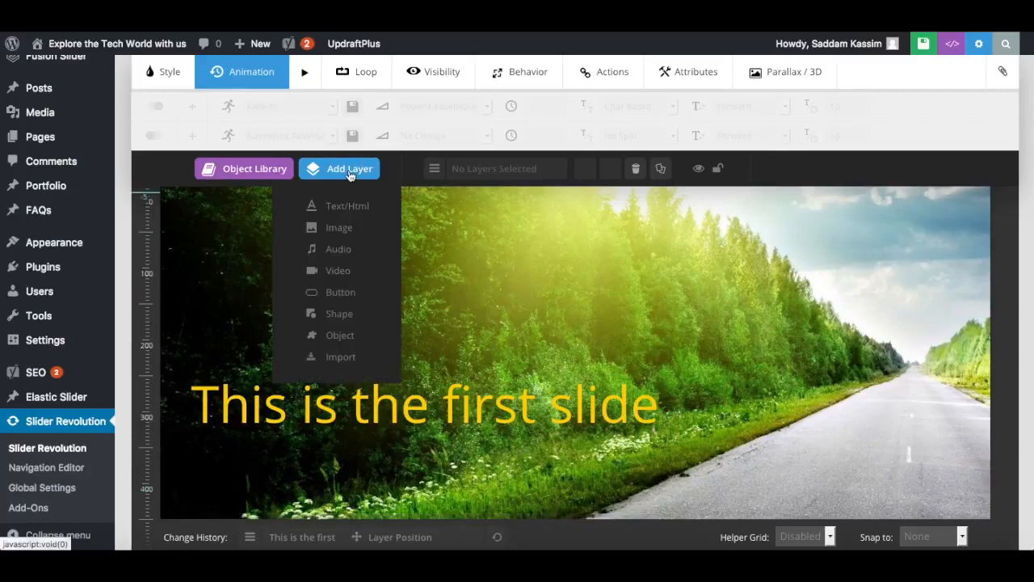
left_click(346, 293)
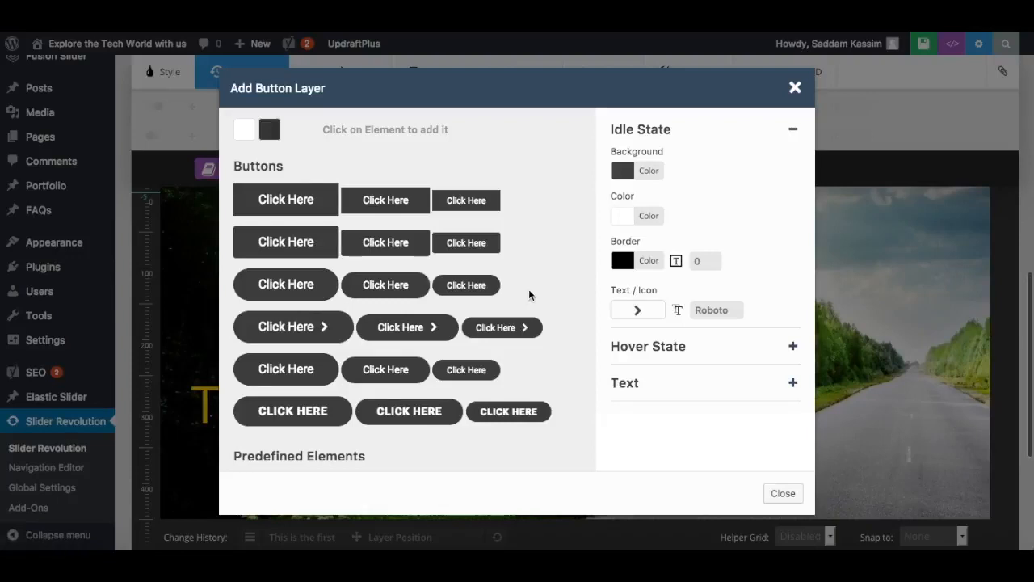
scroll(529, 295, "down", 5)
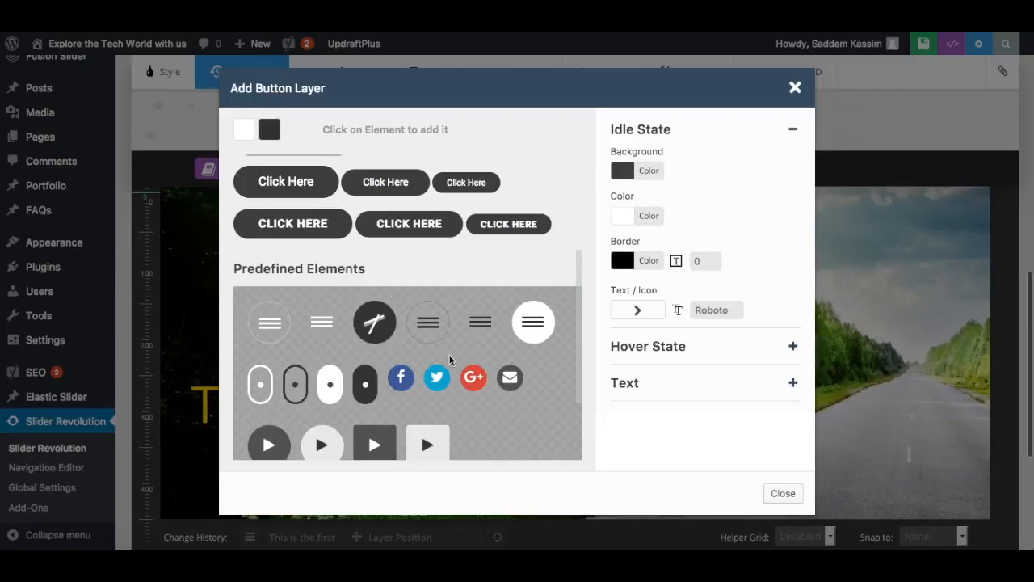
scroll(449, 355, "down", 3)
scroll(449, 355, "up", 10)
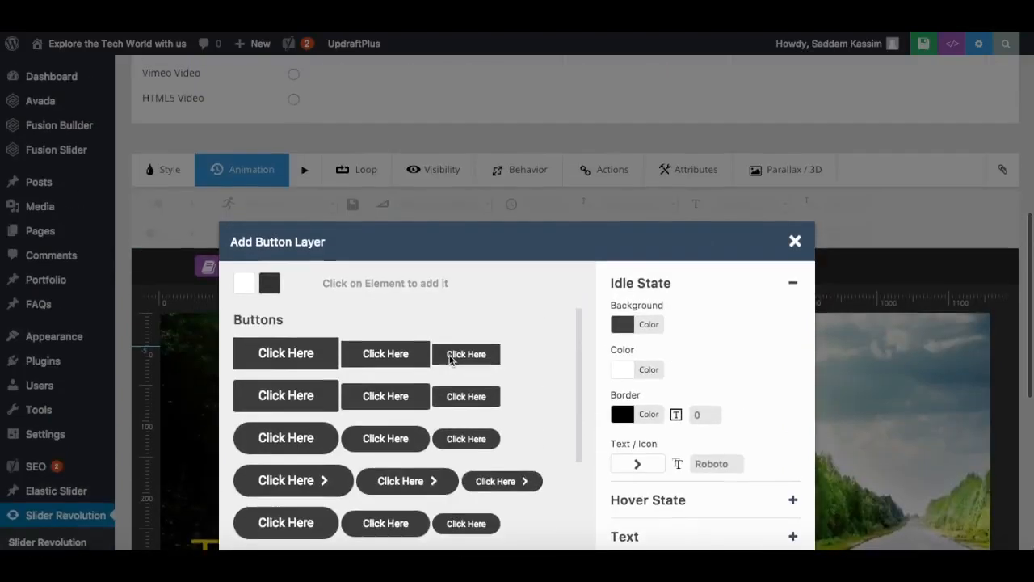
scroll(877, 264, "down", 3)
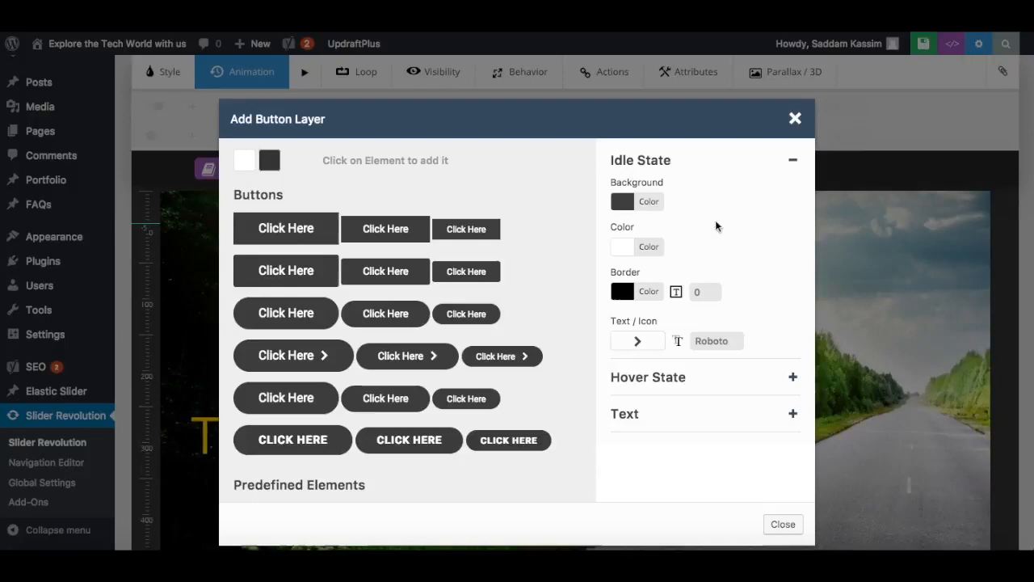
left_click(649, 201)
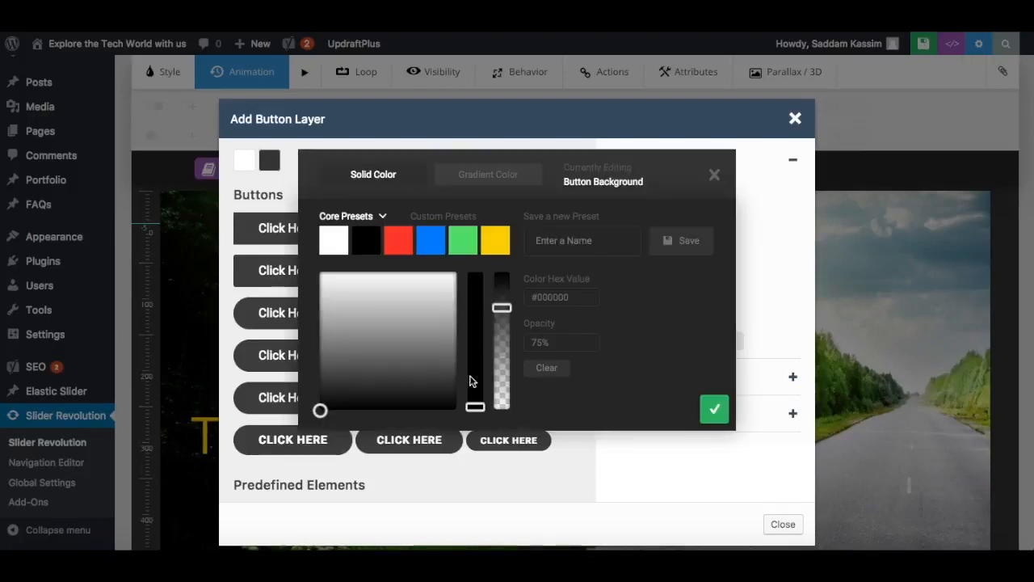
left_click_drag(475, 408, 475, 275)
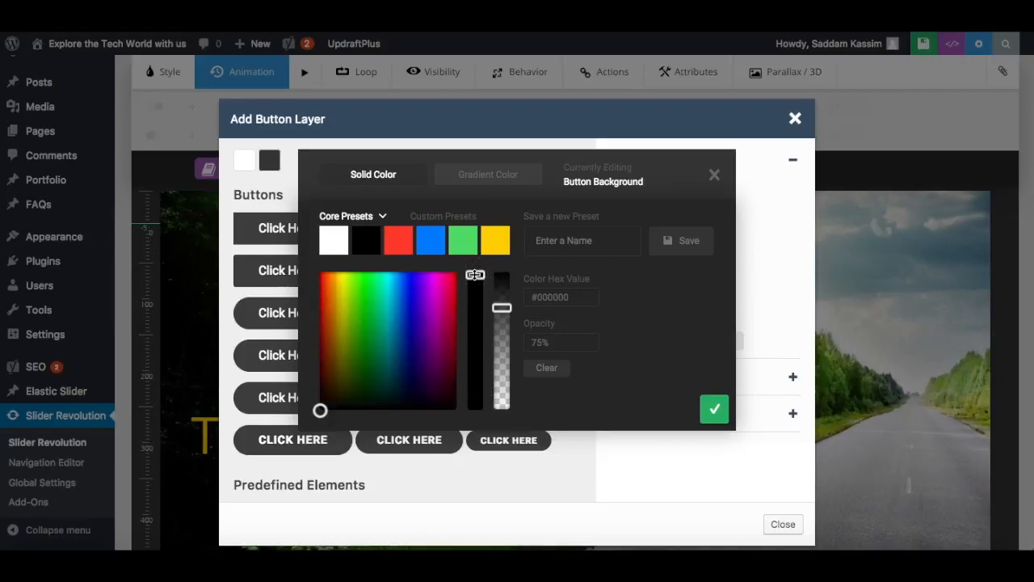
left_click_drag(445, 291, 455, 279)
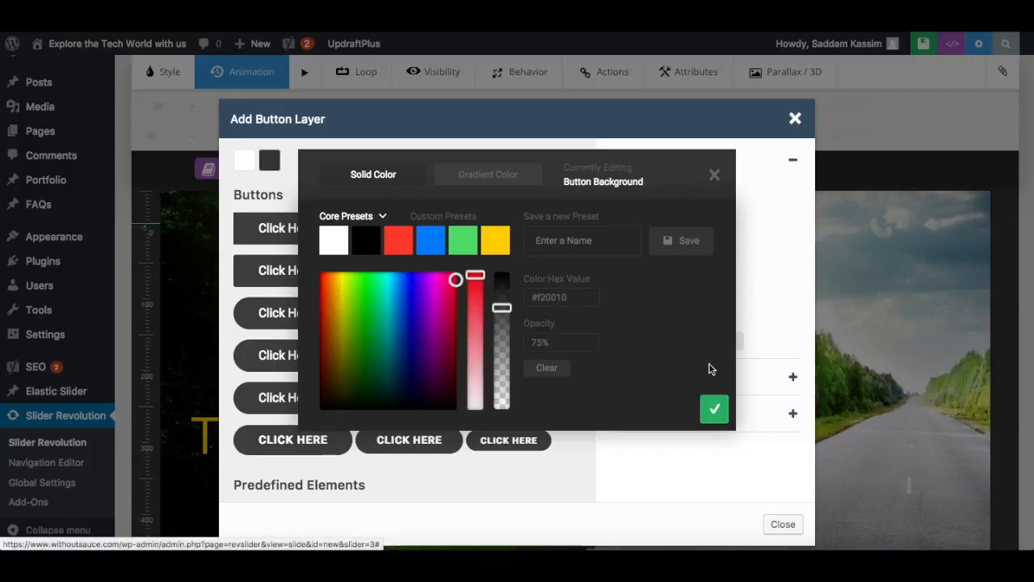
left_click(715, 410)
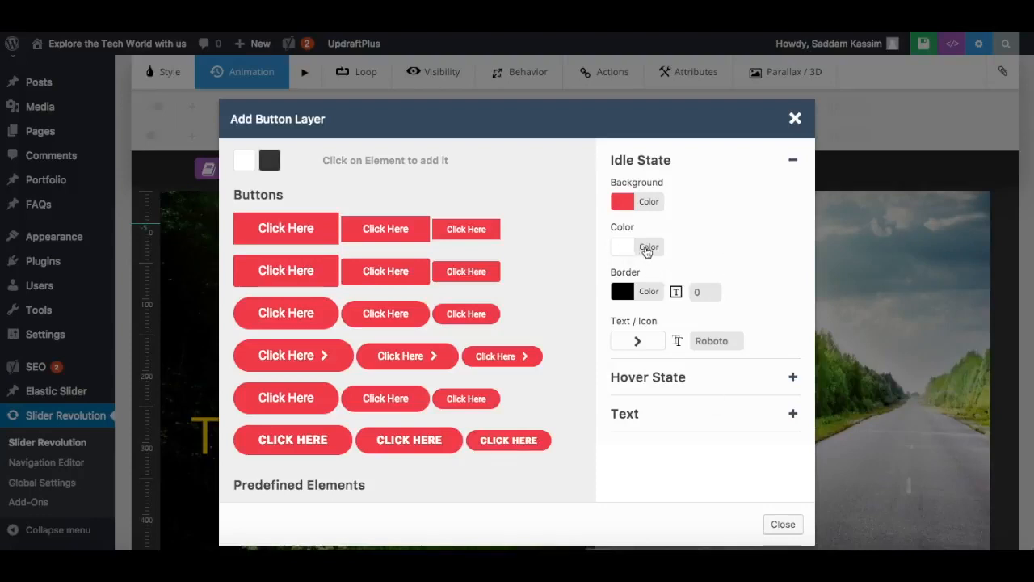
Try a white idle-state border color for the button and restore it to black.
left_click(649, 291)
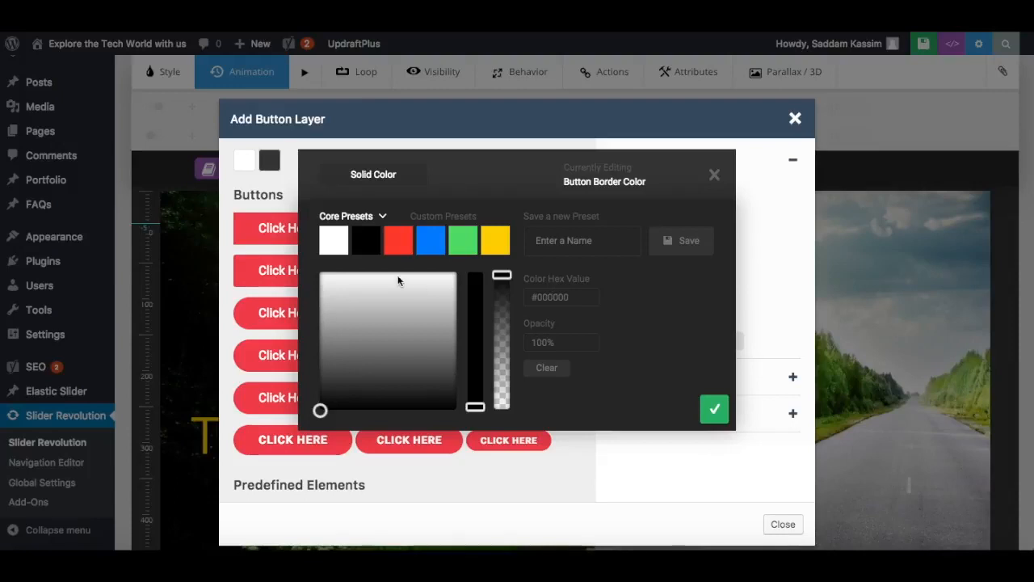
left_click(342, 248)
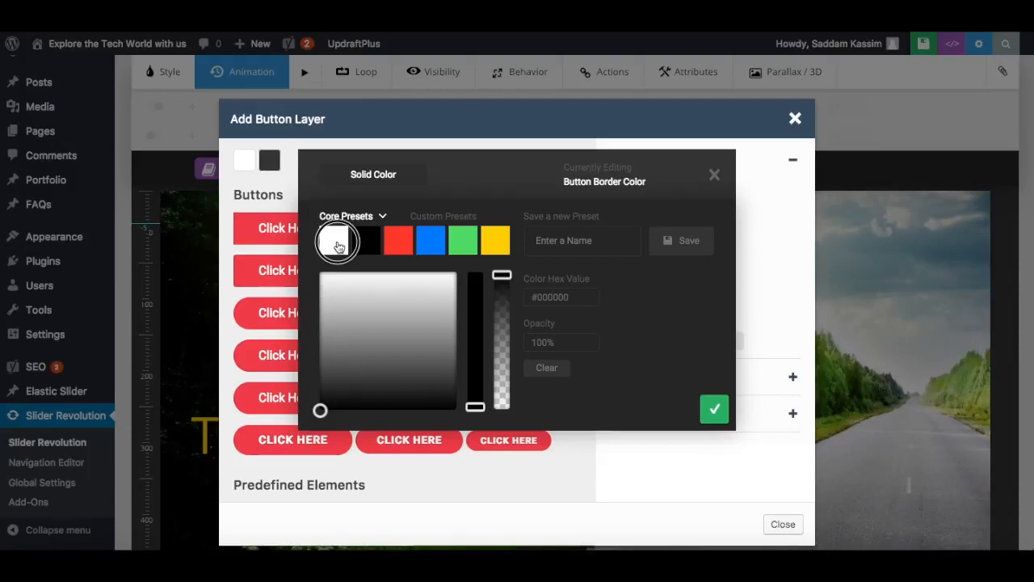
left_click(714, 409)
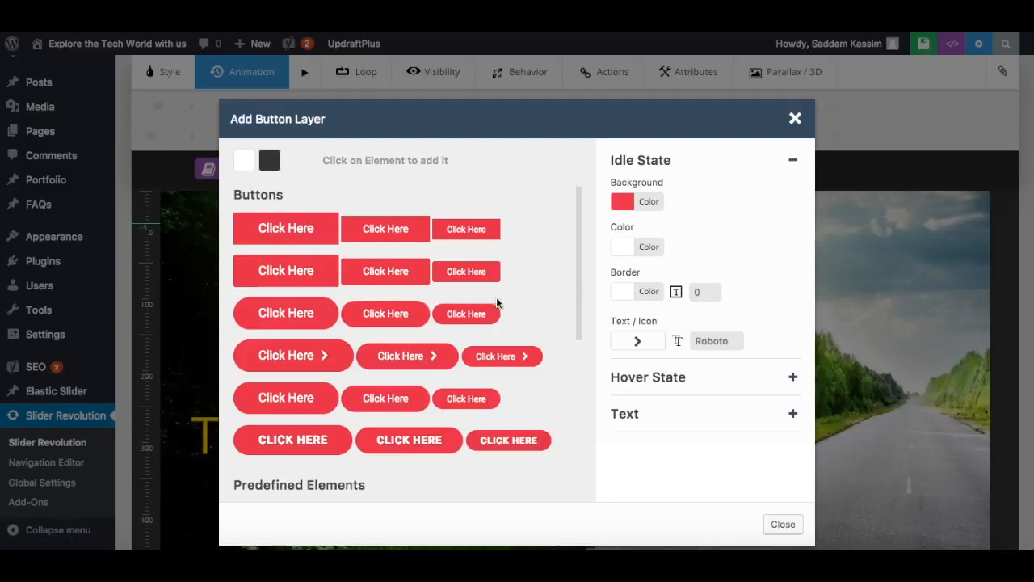
left_click(649, 292)
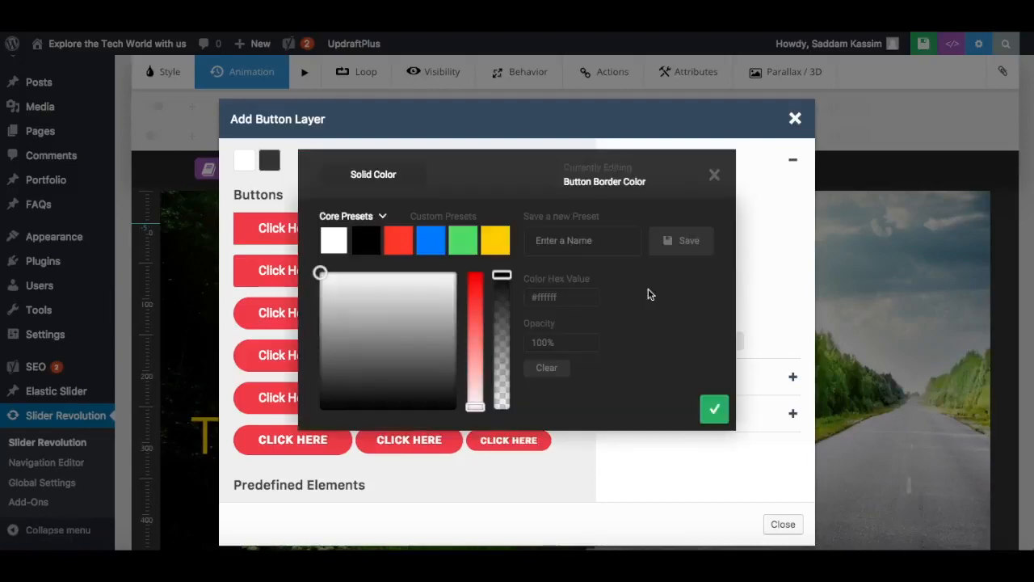
left_click(368, 247)
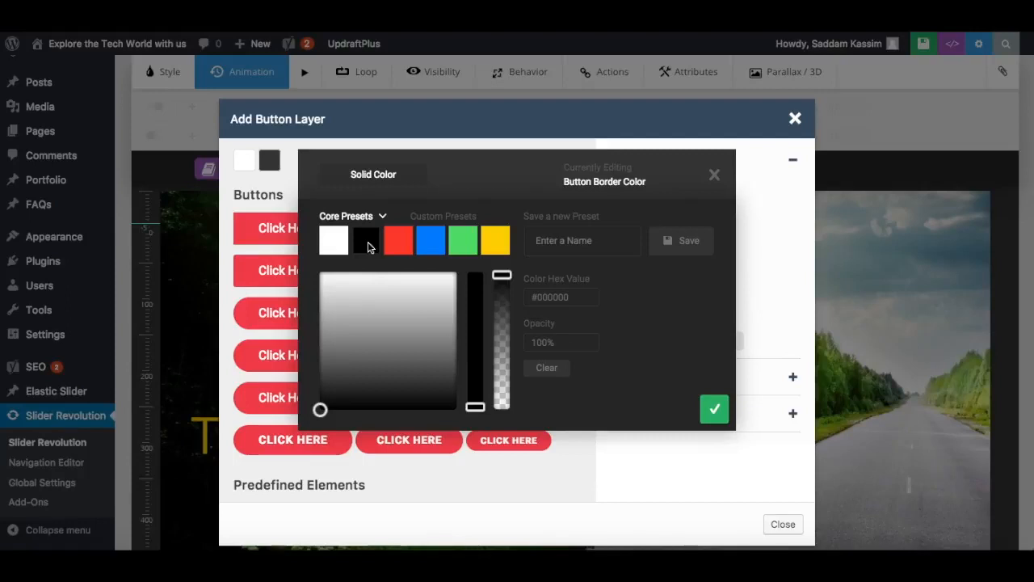
left_click(714, 410)
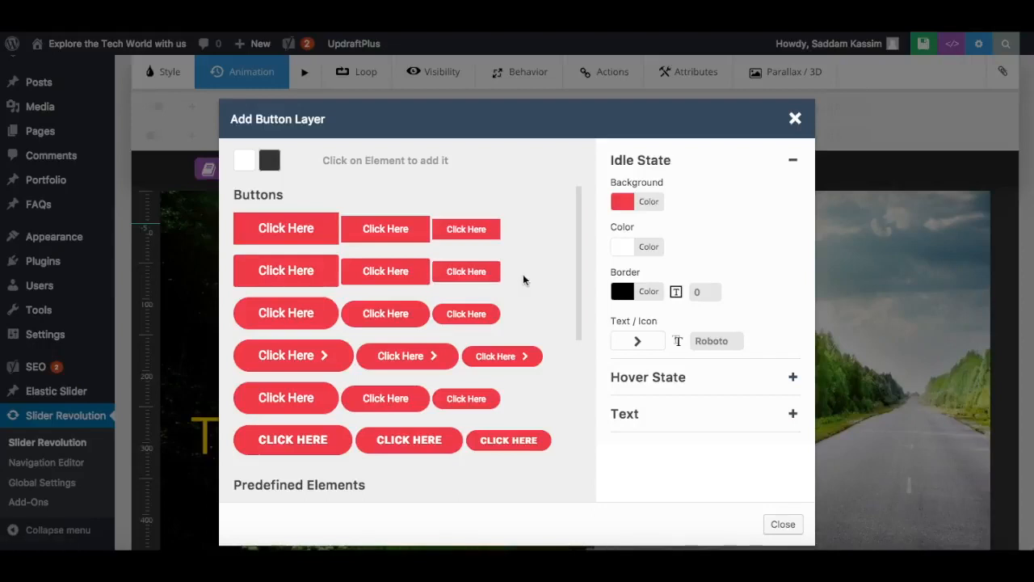
Try an idle-state border width of 1 for the button and settle on a width of 3.
left_click(708, 291)
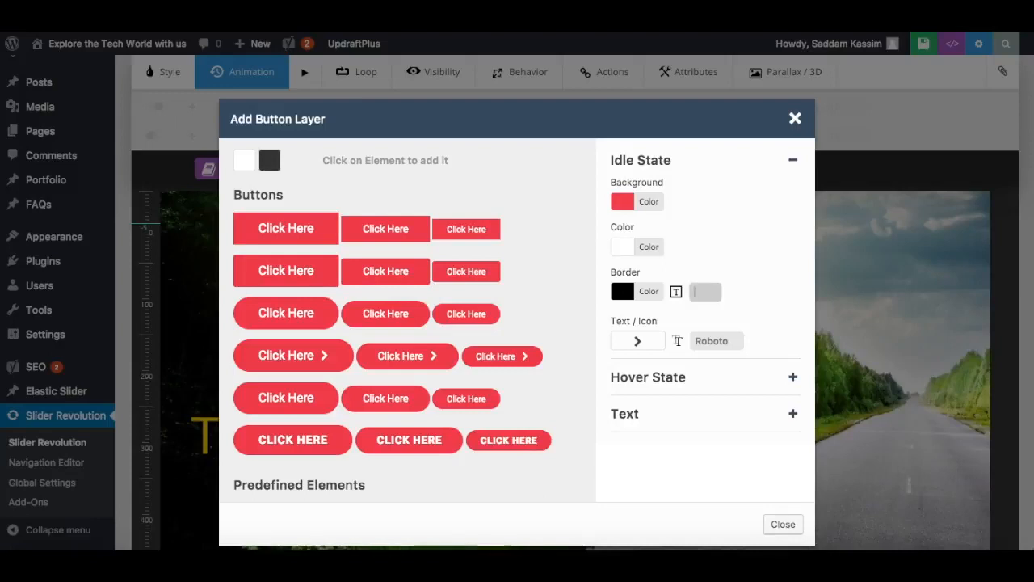
type("1")
left_click(736, 284)
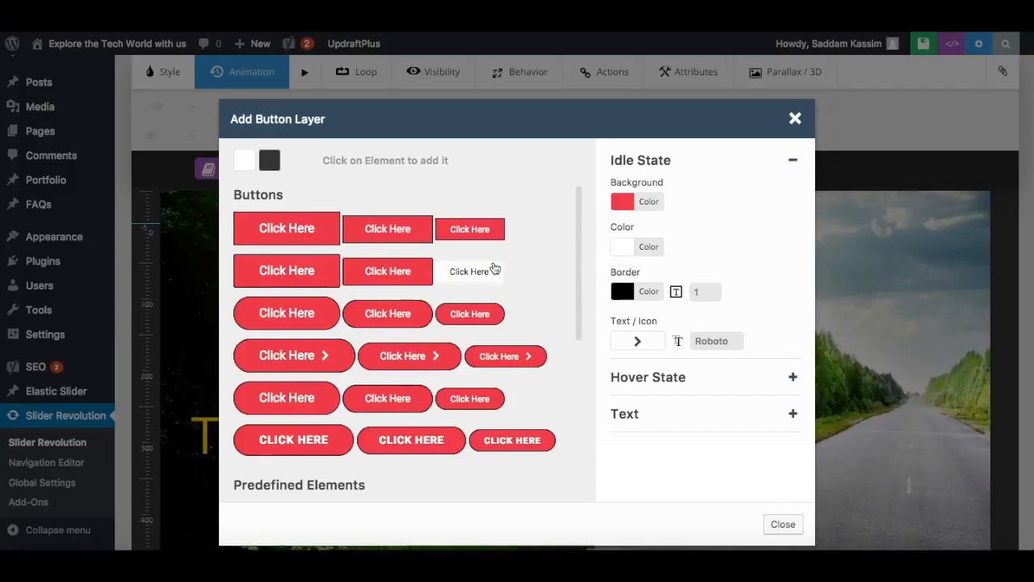
left_click(701, 292)
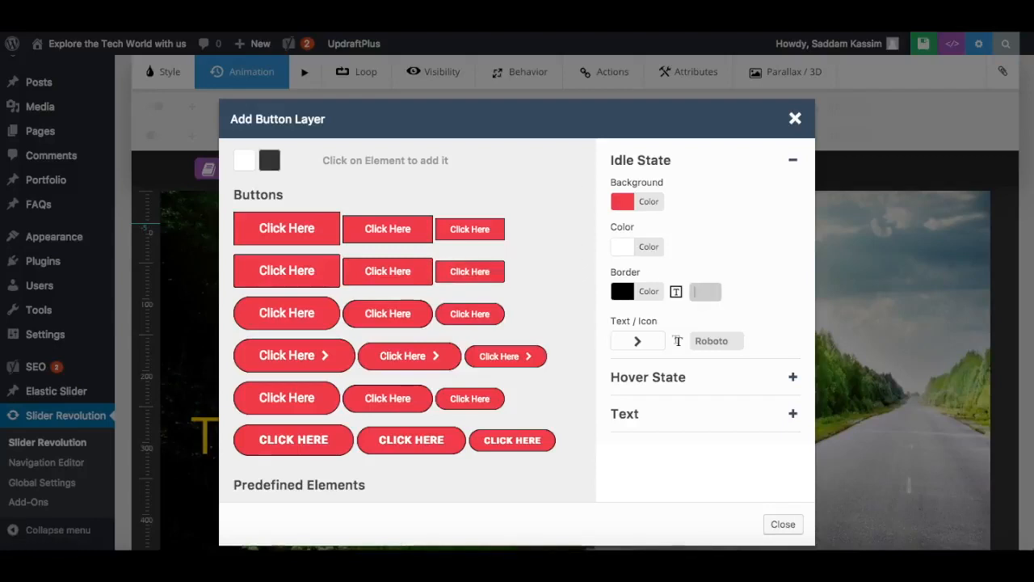
type("3")
left_click(771, 298)
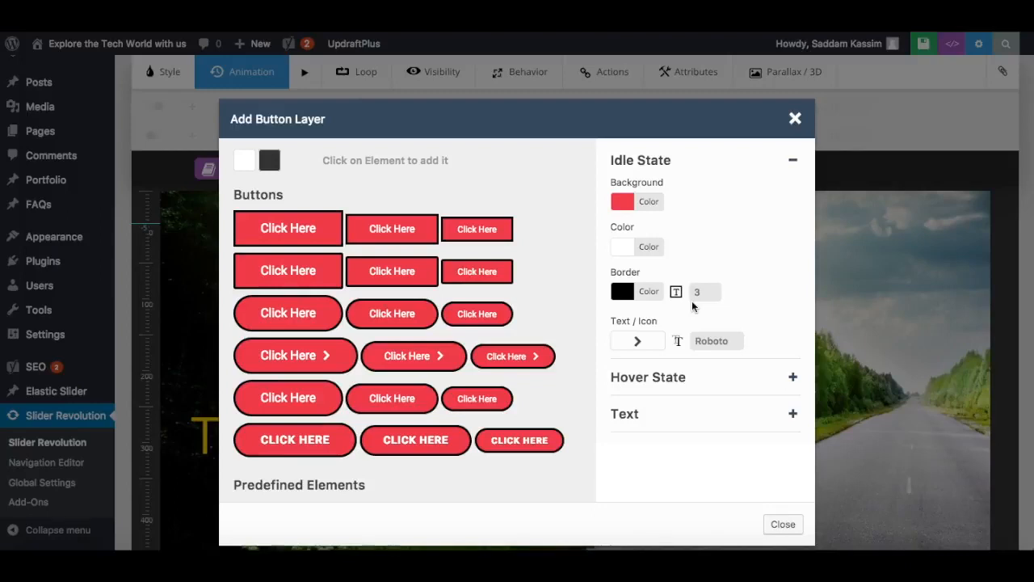
Change the button's label text to "Go to bottom" in the Add Button Layer settings.
left_click(792, 379)
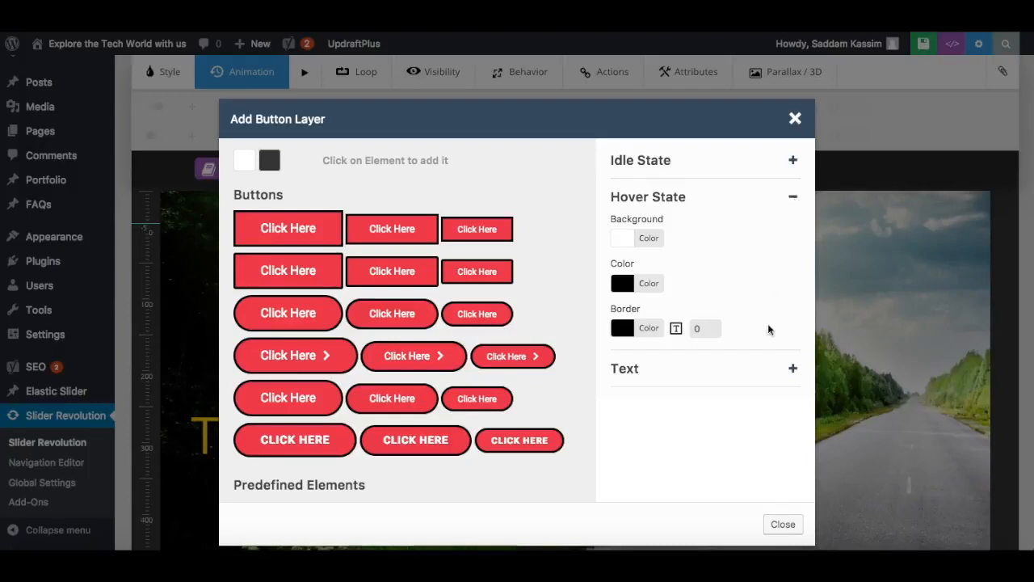
left_click(792, 370)
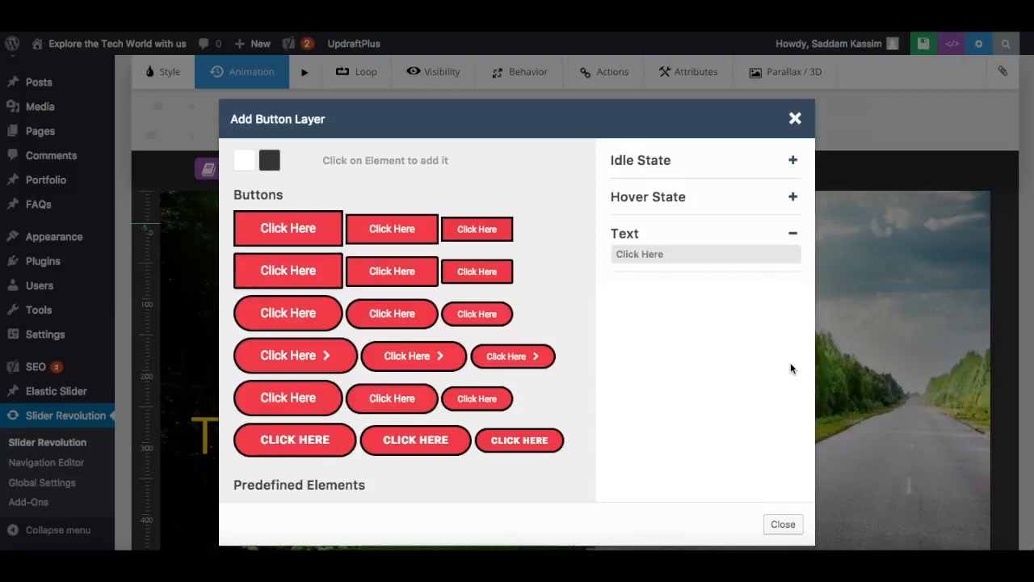
left_click_drag(693, 257, 605, 251)
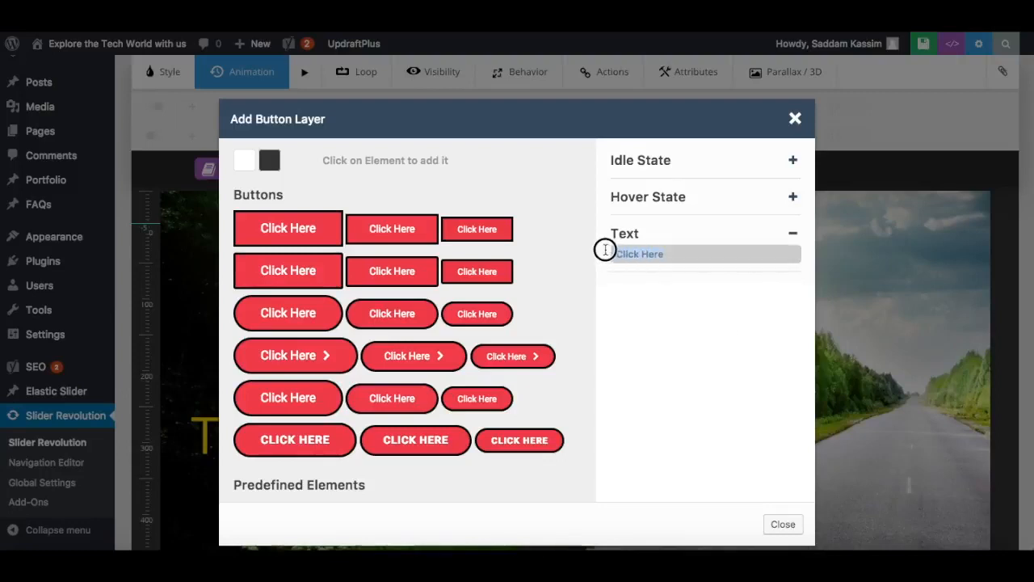
type("Go to bottom")
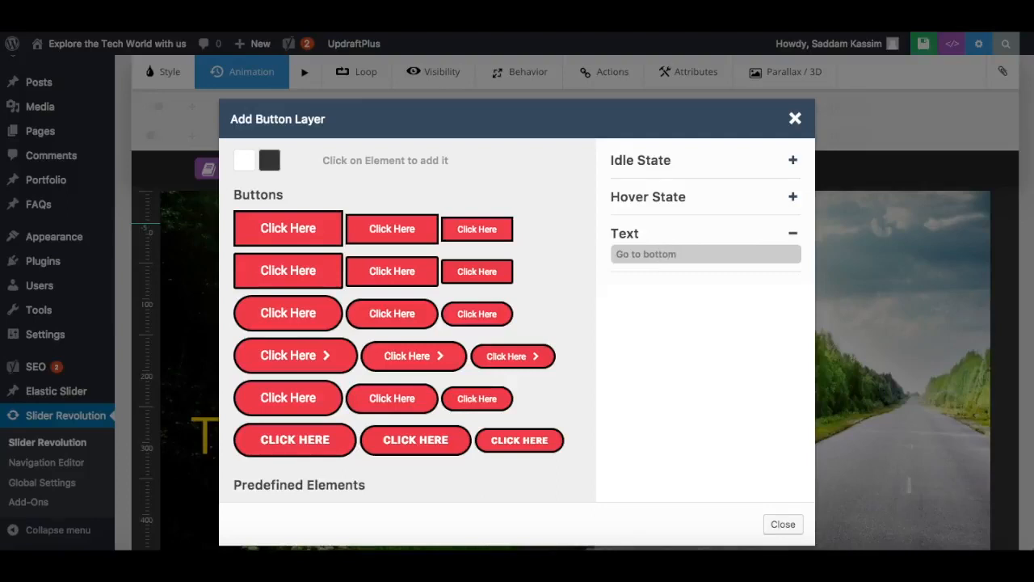
left_click(638, 323)
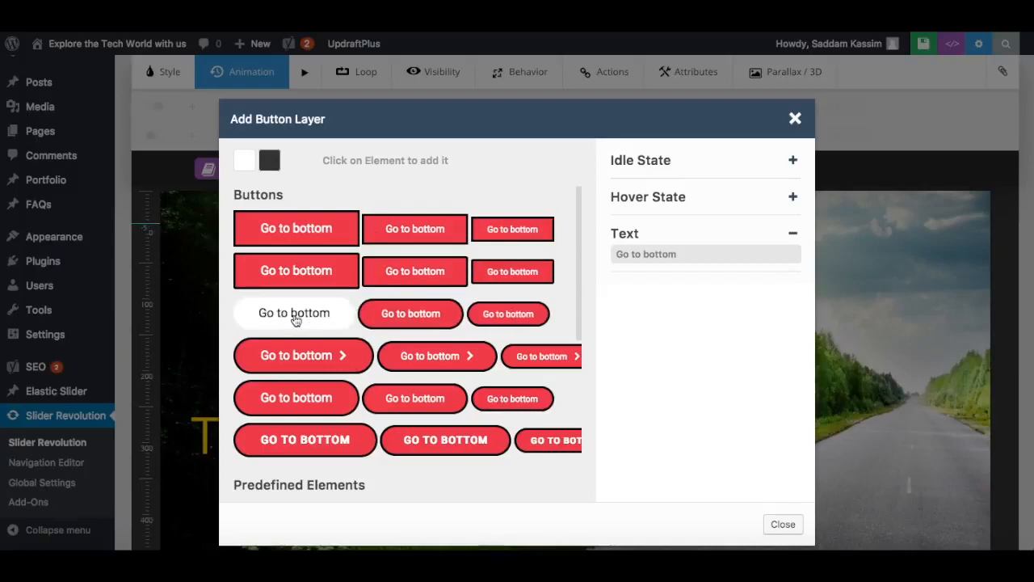
Add the large rounded button from the third row and place it just below the slide's heading, at about X 60 px, Y 399 px.
left_click(294, 317)
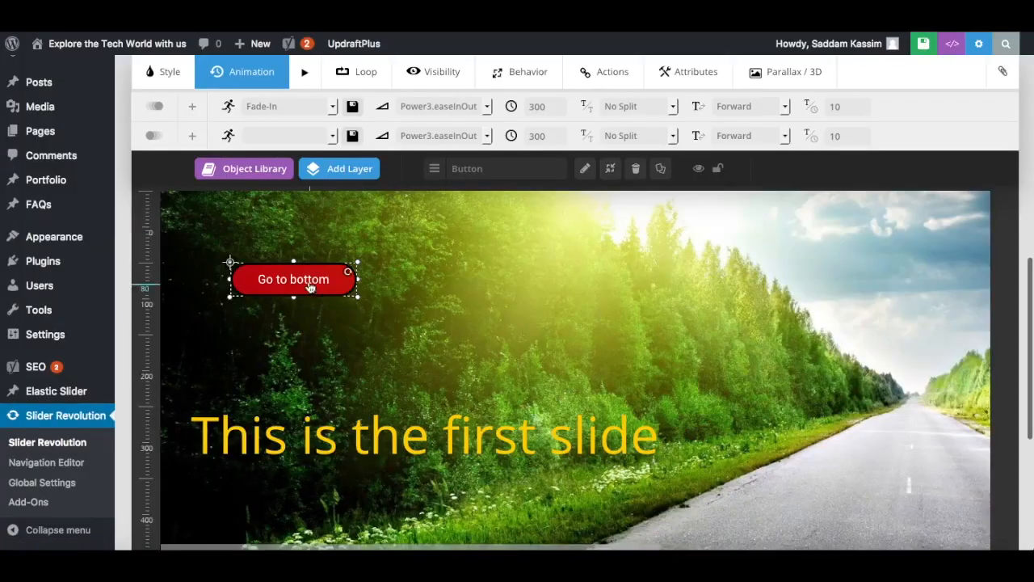
left_click_drag(307, 282, 280, 498)
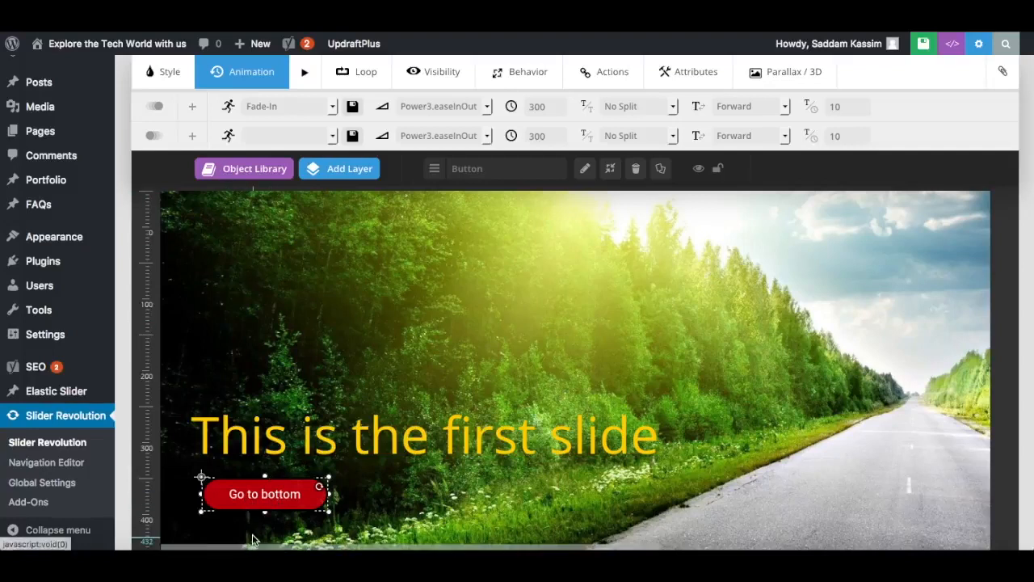
Set the "Go to bottom" button's font size to 28 px.
left_click(165, 71)
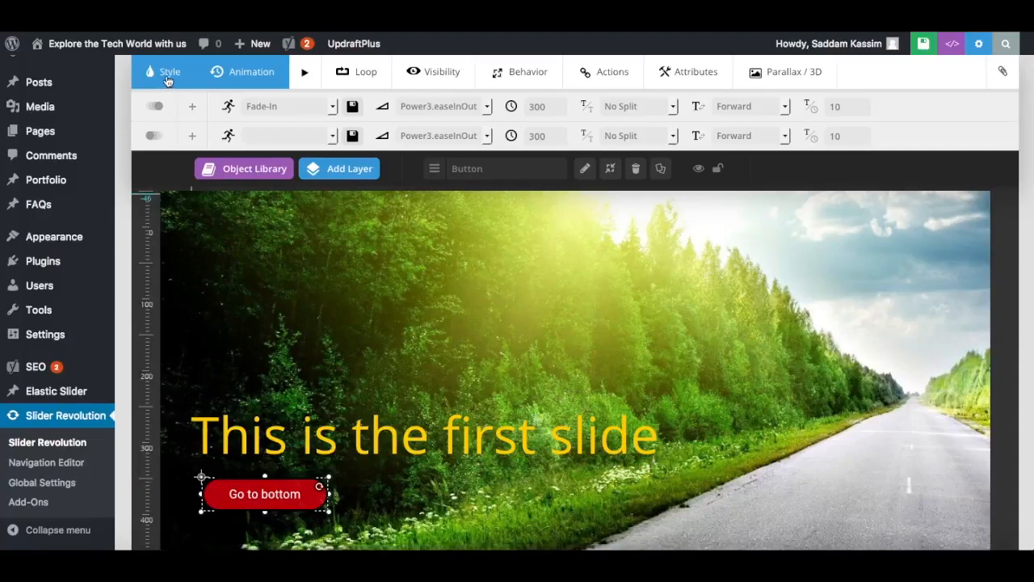
left_click(381, 106)
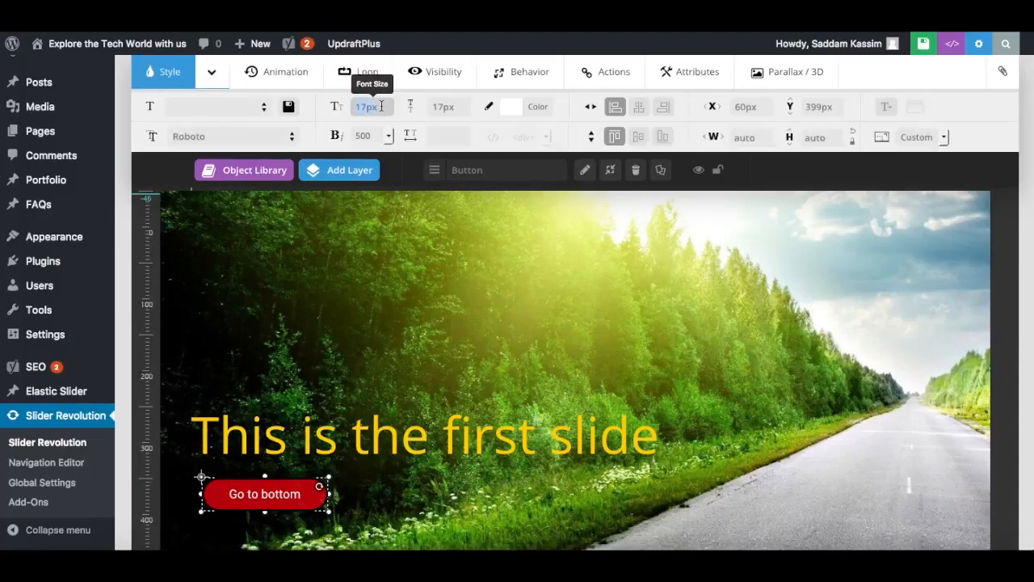
key("Up")
key("Up")
key("Up")
key("Up")
key("Up")
key("Up")
key("Up")
key("Up")
key("Up")
key("Up")
key("Up")
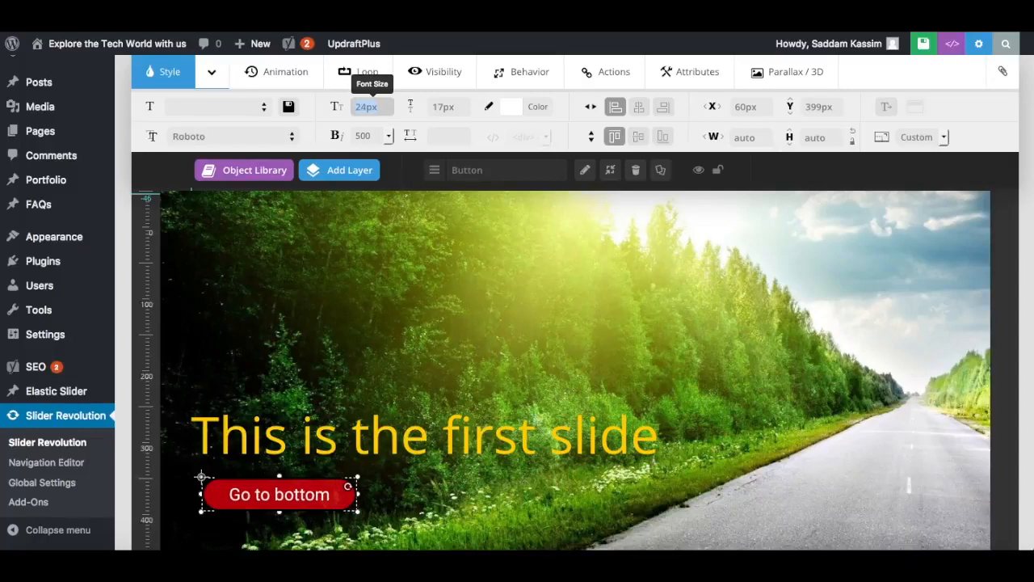
Increase the "Go to bottom" button's line height to 31 px.
left_click(463, 108)
key("Up")
key("Up")
key("Up")
key("Up")
key("Up")
key("Up")
key("Up")
key("Up")
key("Up")
key("Up")
key("Up")
key("Up")
key("Up")
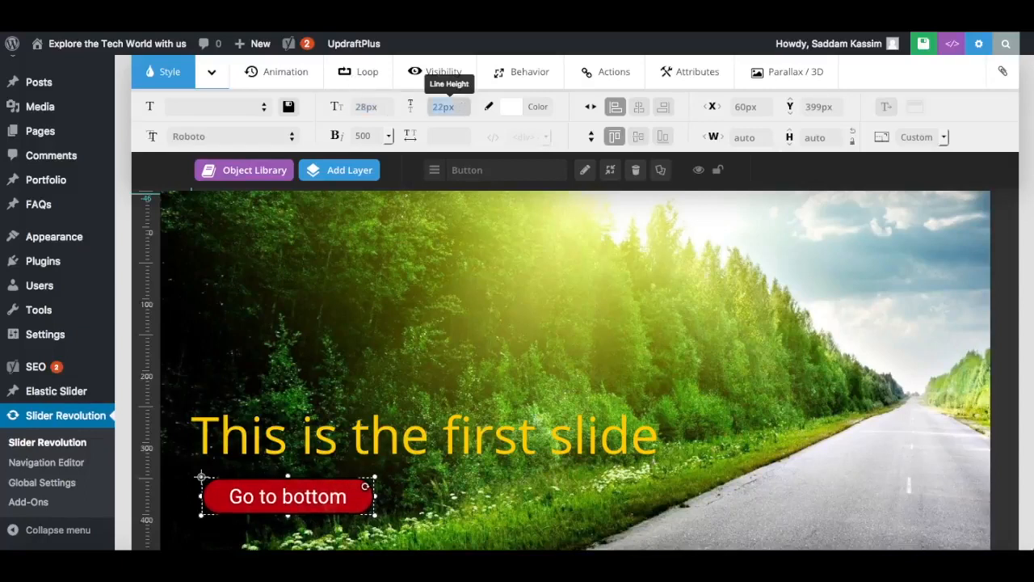
key("Up")
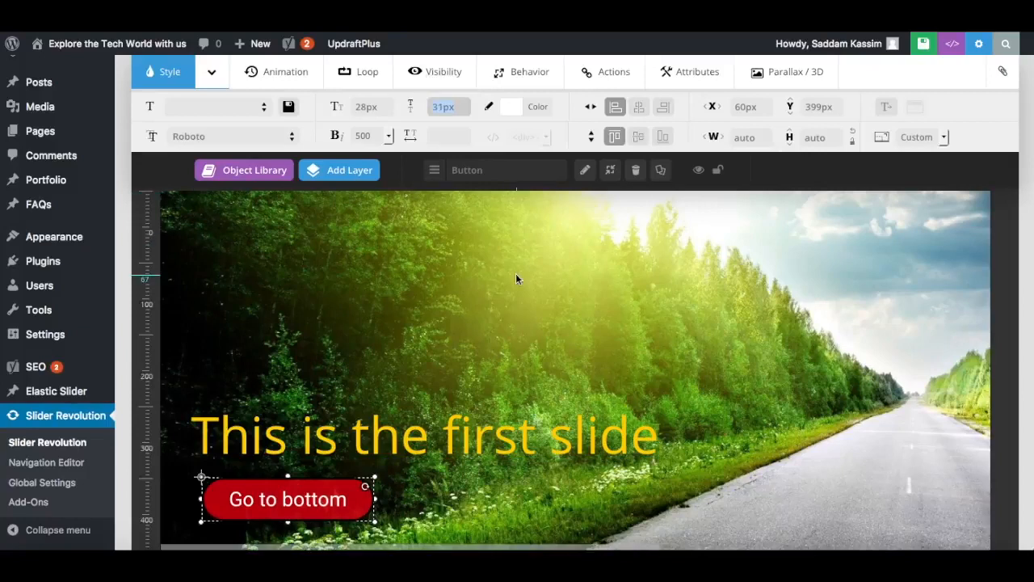
Add an action to the button layer with Click as the trigger and Simple Link as the action type.
scroll(372, 501, "down", 1)
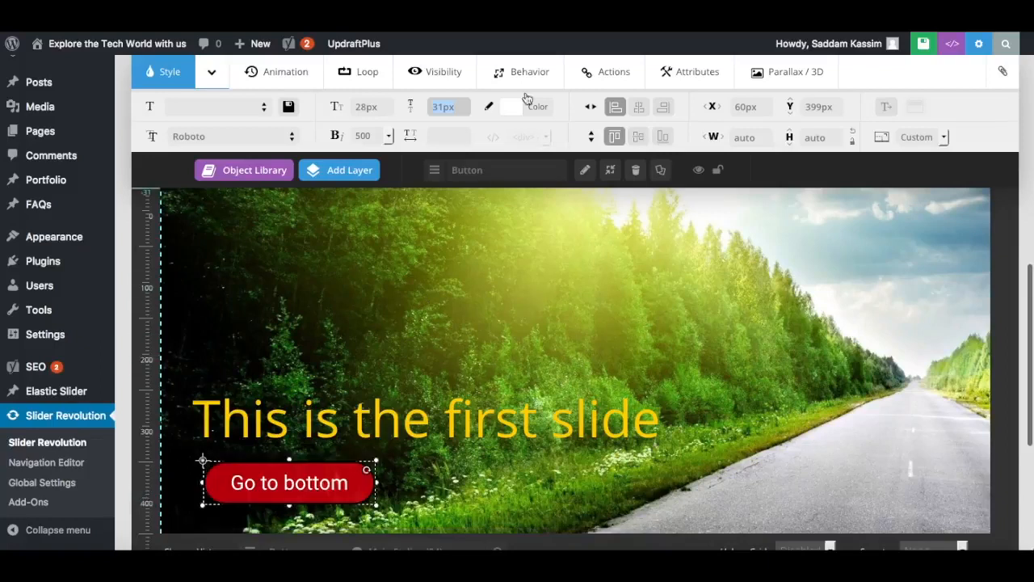
left_click(612, 76)
left_click(167, 110)
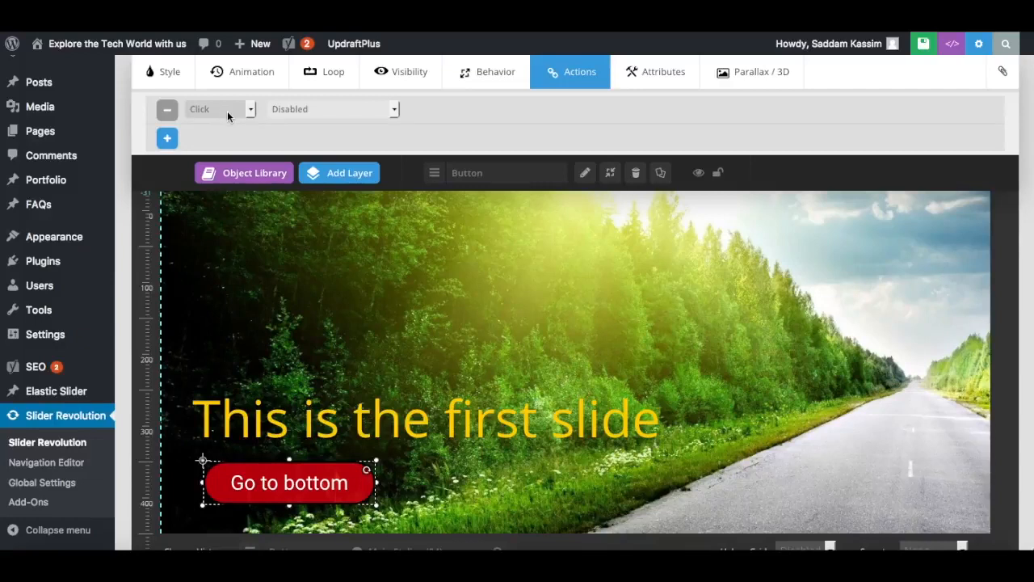
left_click(227, 117)
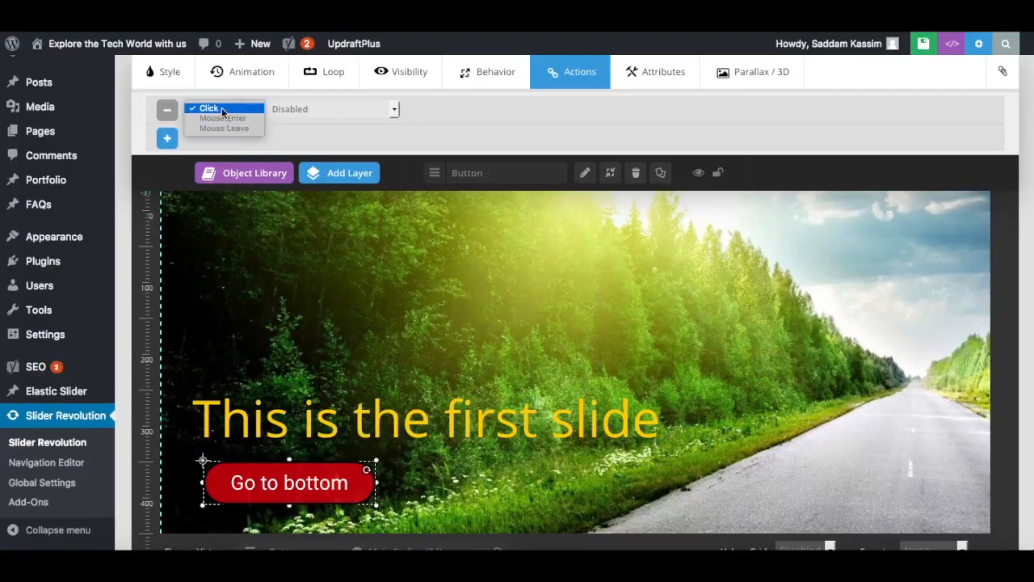
left_click(222, 110)
left_click(316, 109)
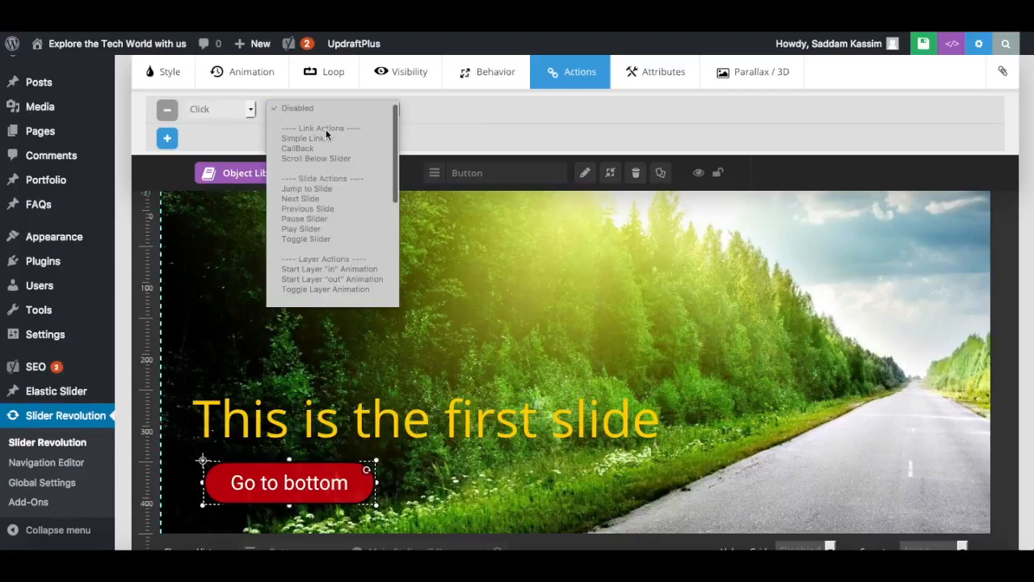
left_click(329, 141)
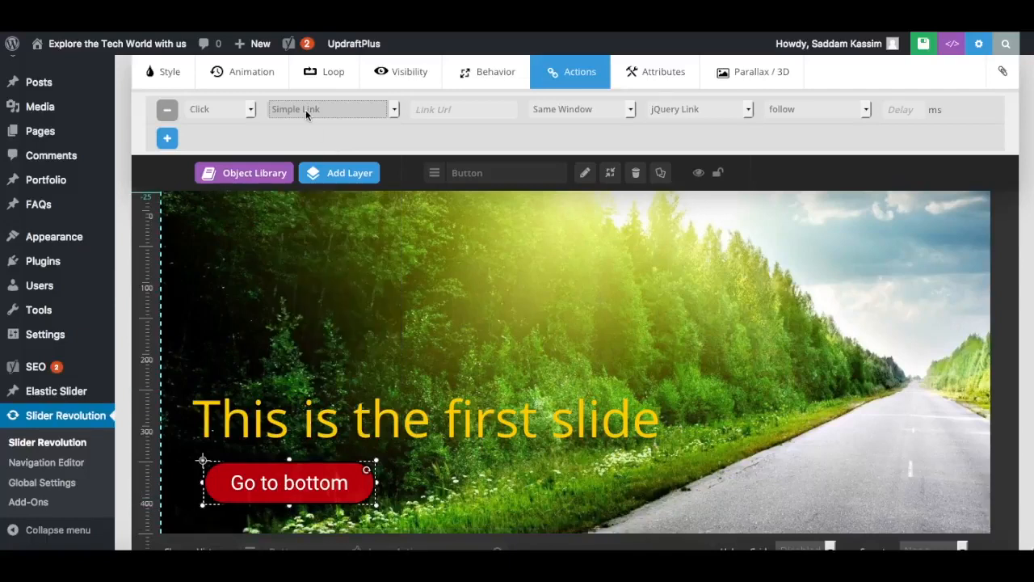
left_click(444, 109)
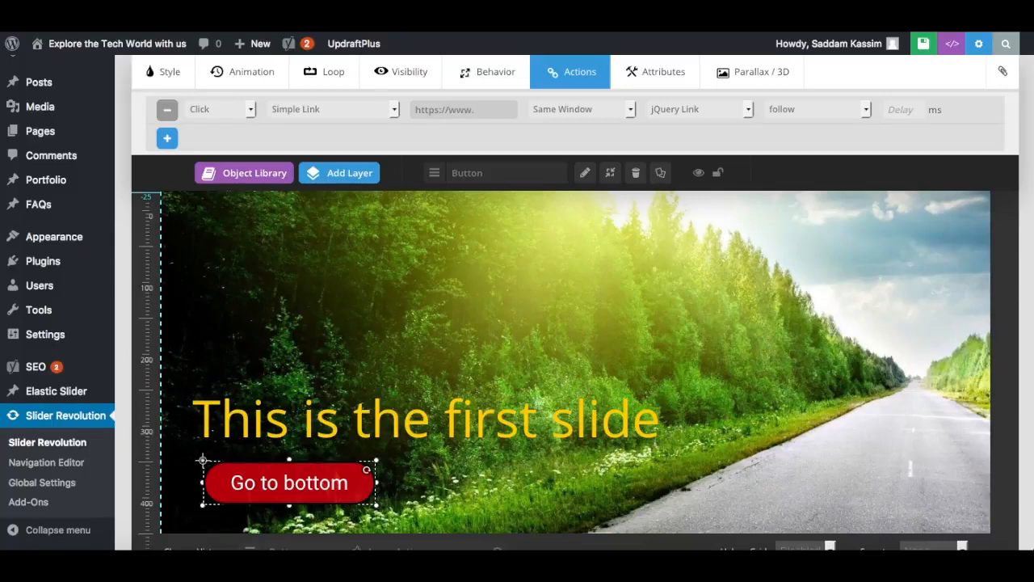
type("com")
left_click(563, 109)
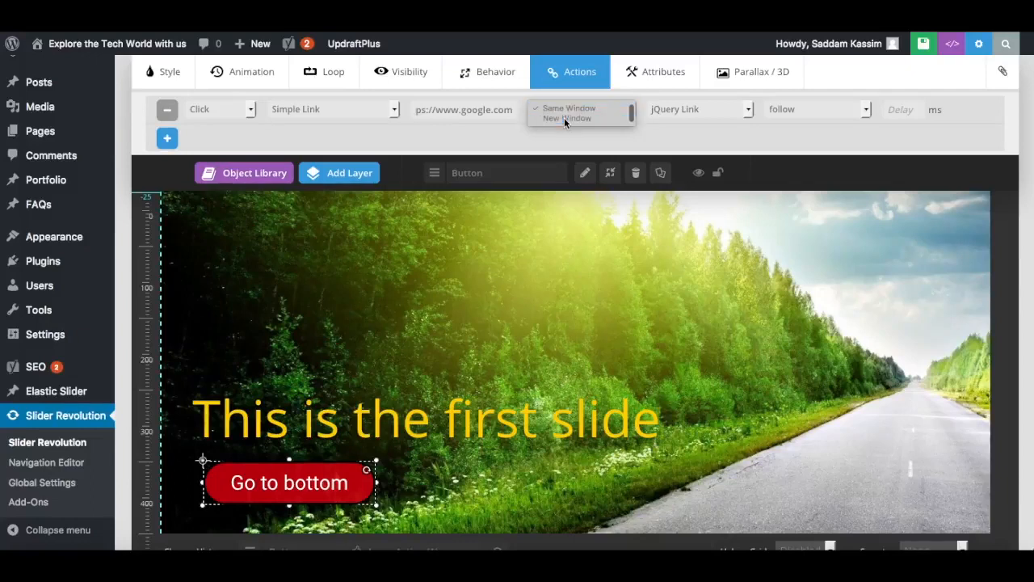
left_click(564, 119)
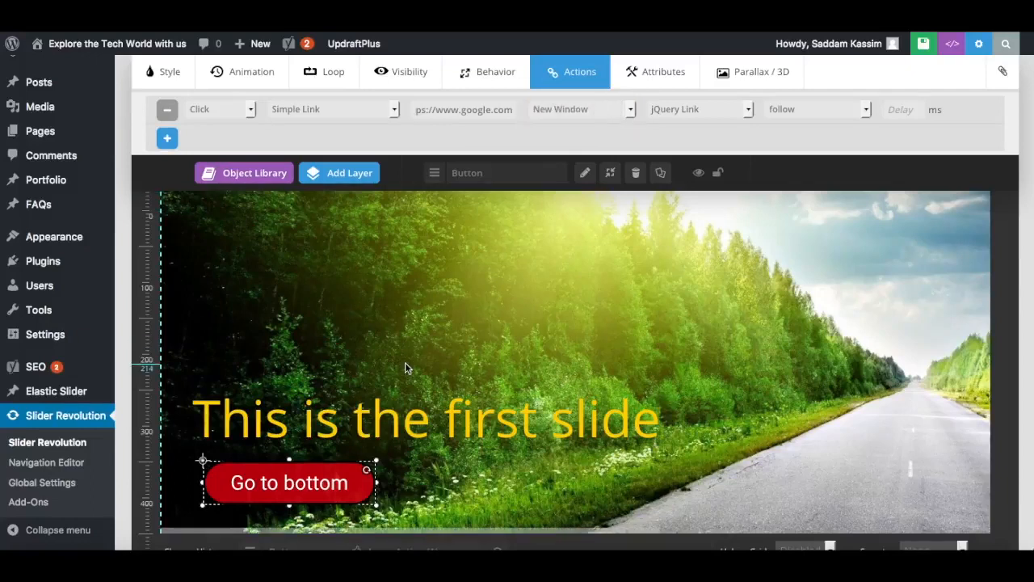
Delay the start of the "This is the first slide" text layer on the timeline to about 1010 ms.
scroll(358, 380, "down", 1)
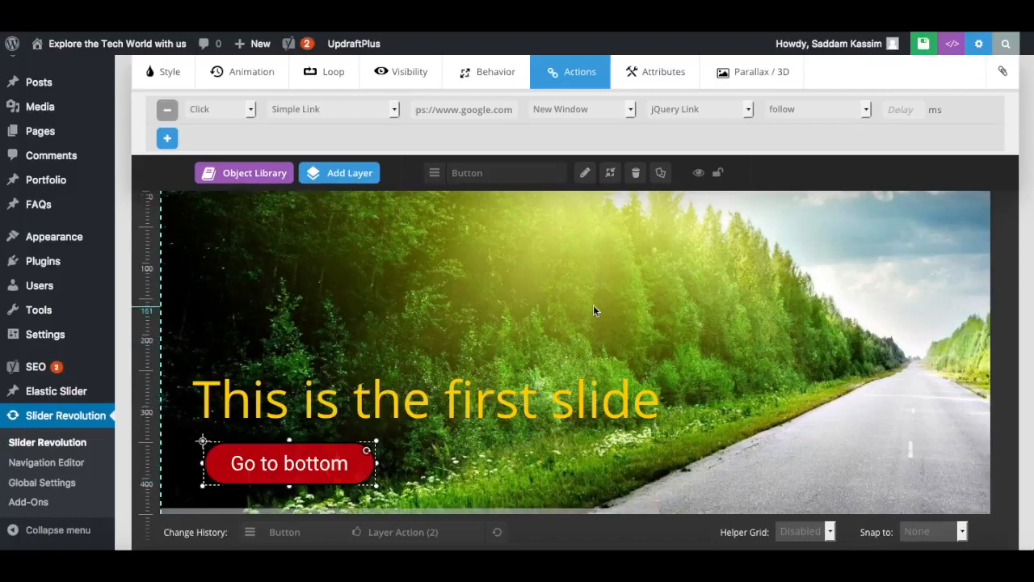
scroll(593, 311, "down", 1)
scroll(1011, 311, "down", 2)
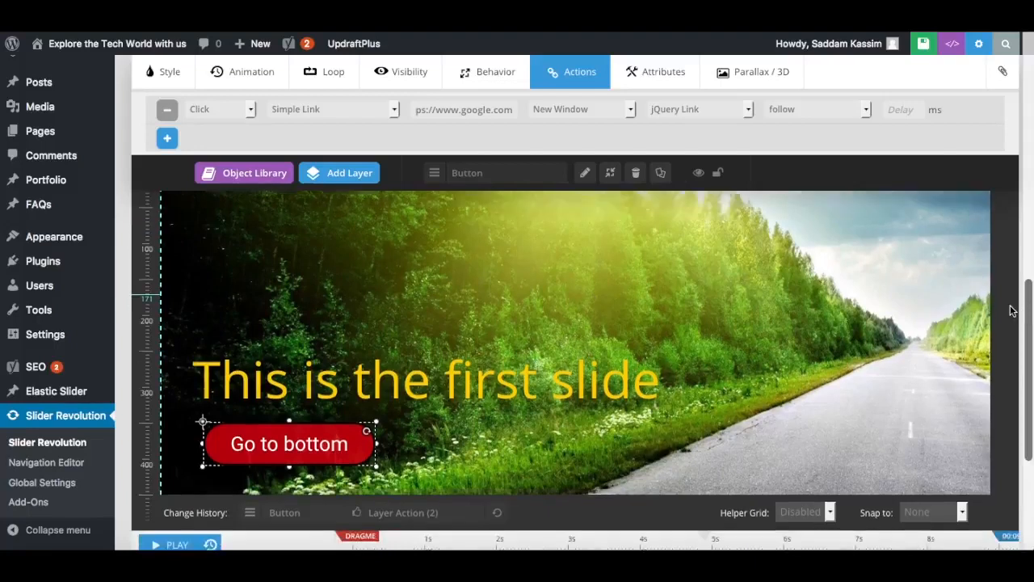
scroll(1011, 311, "down", 1)
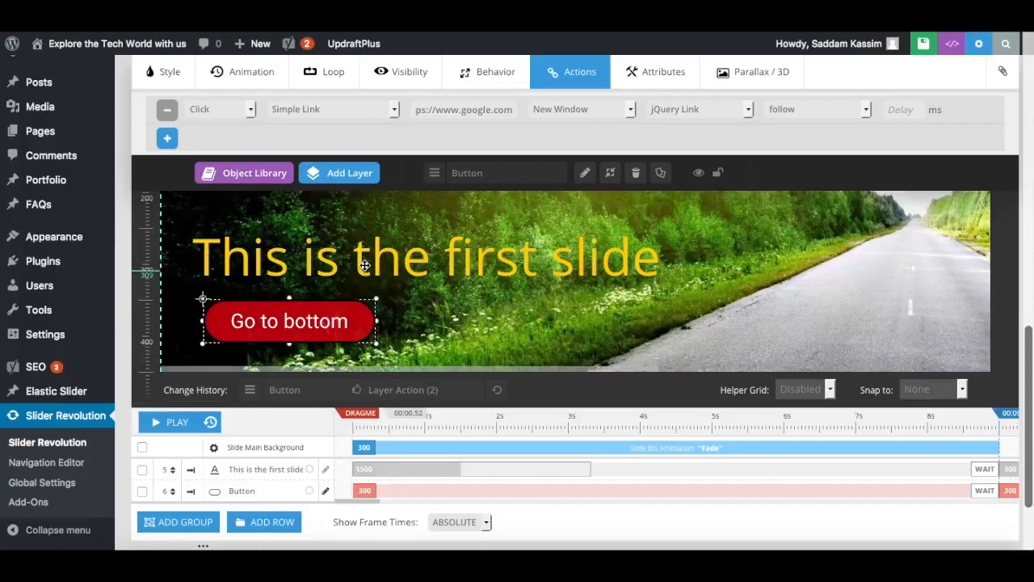
left_click(332, 261)
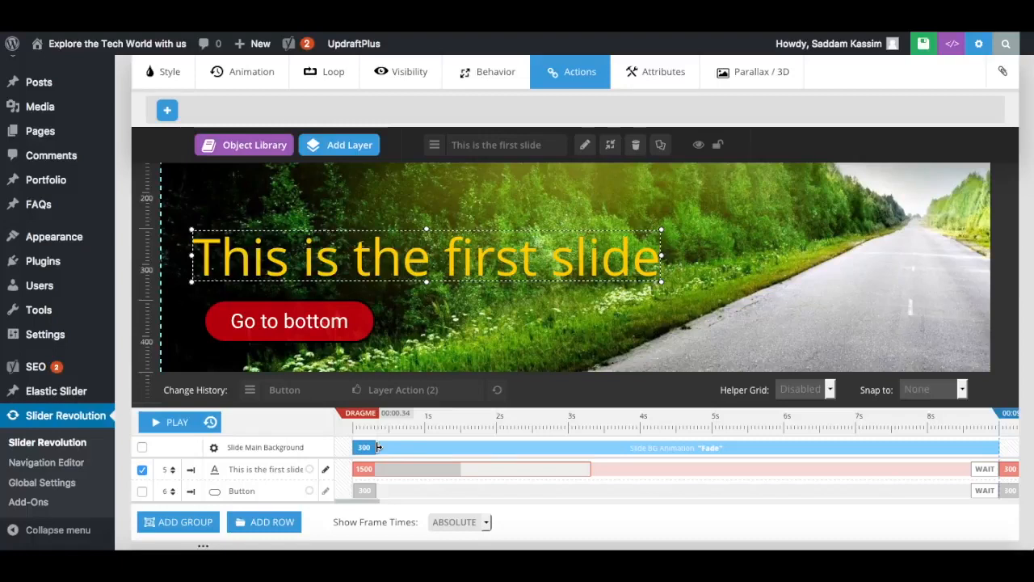
left_click_drag(356, 468, 429, 467)
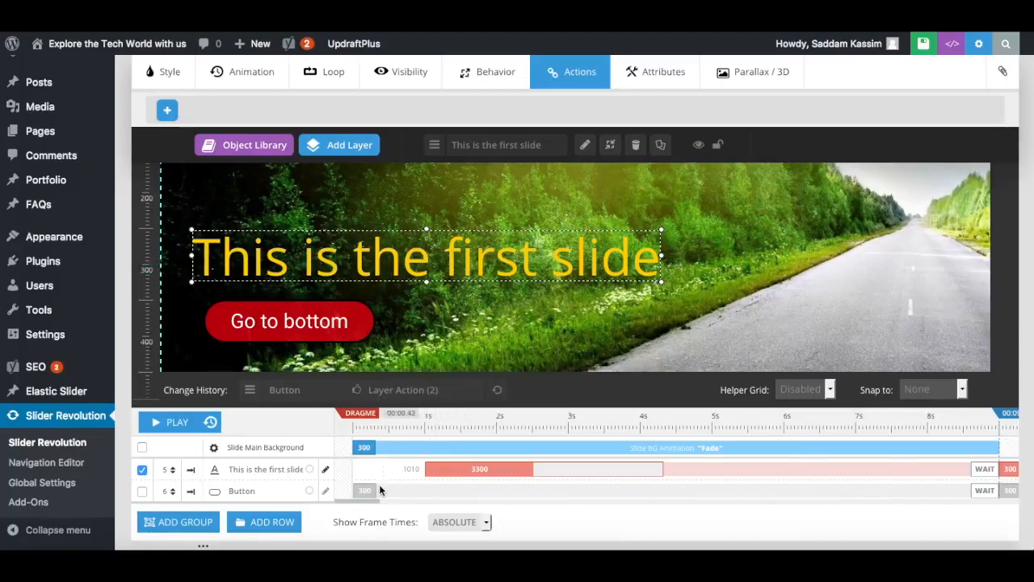
Delay the start of the button layer on the timeline to about 1980 ms.
left_click(293, 324)
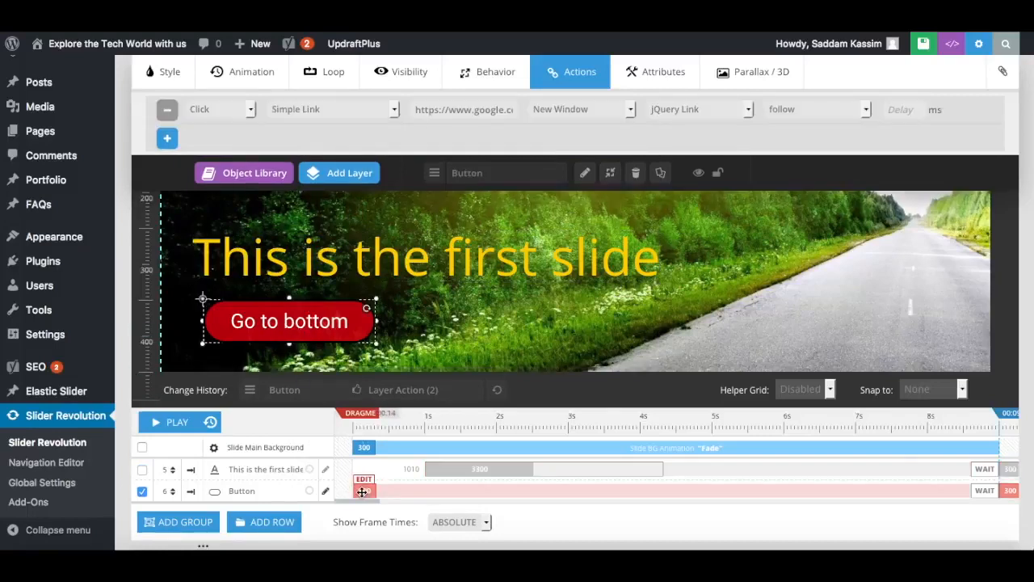
left_click_drag(362, 491, 467, 490)
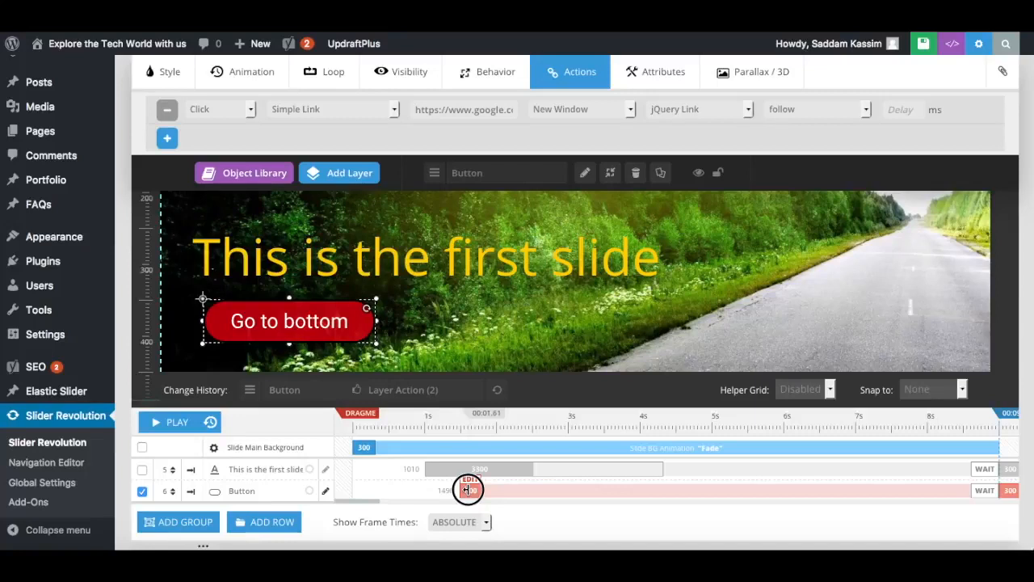
left_click_drag(468, 490, 503, 490)
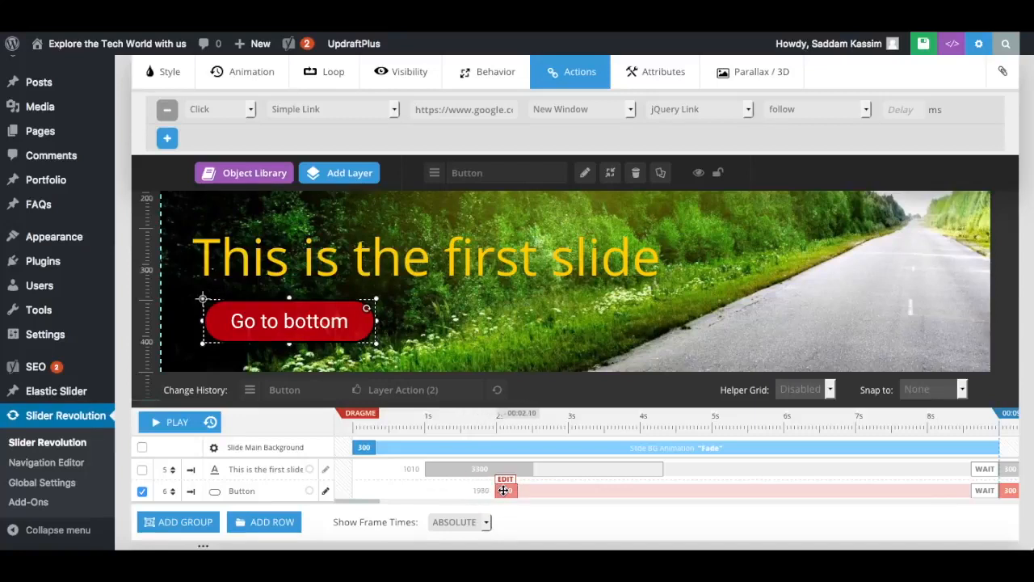
Save the slide and test the "Go to bottom" button's link on the live homepage.
left_click(920, 50)
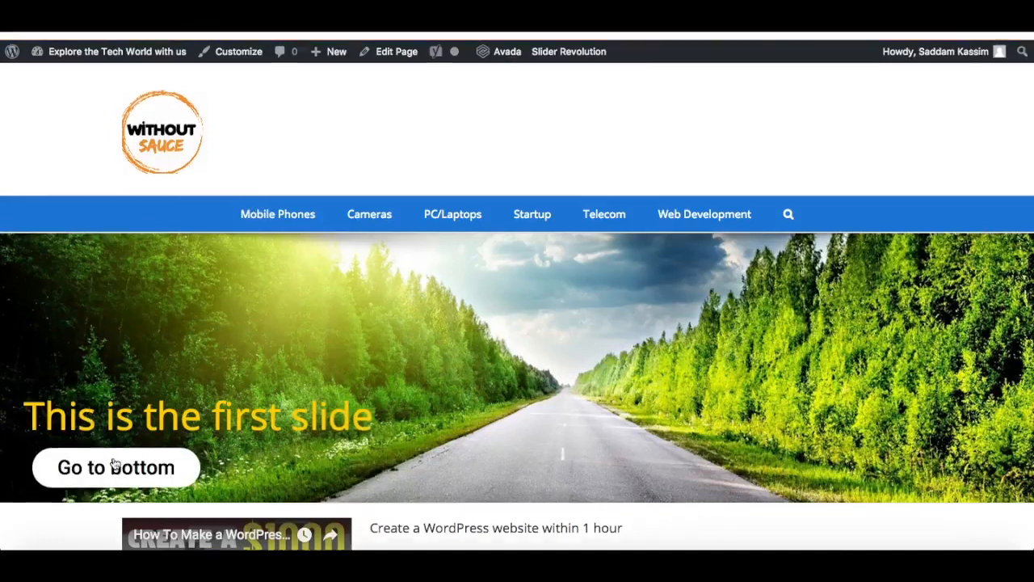
left_click(114, 462)
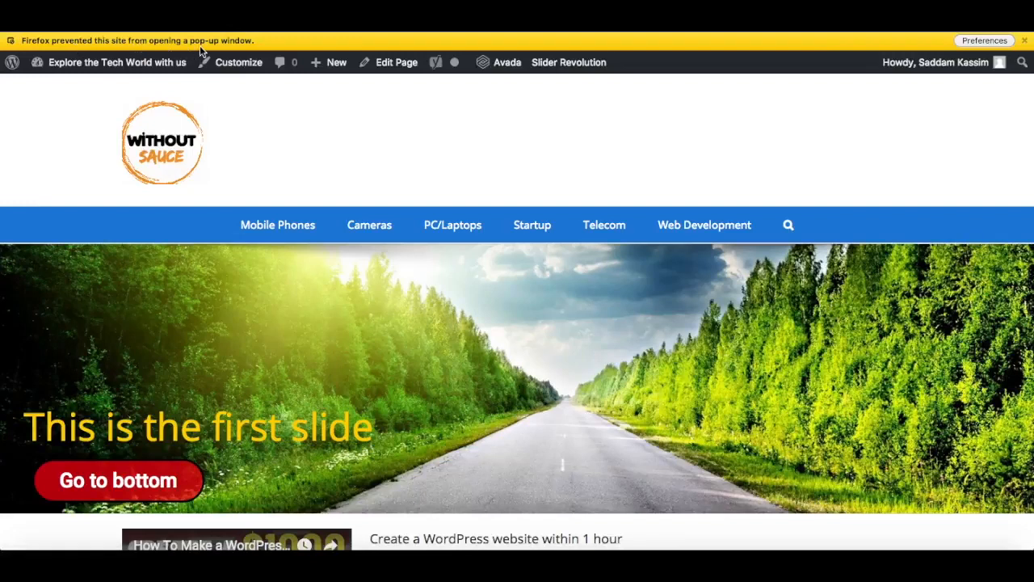
left_click(1024, 41)
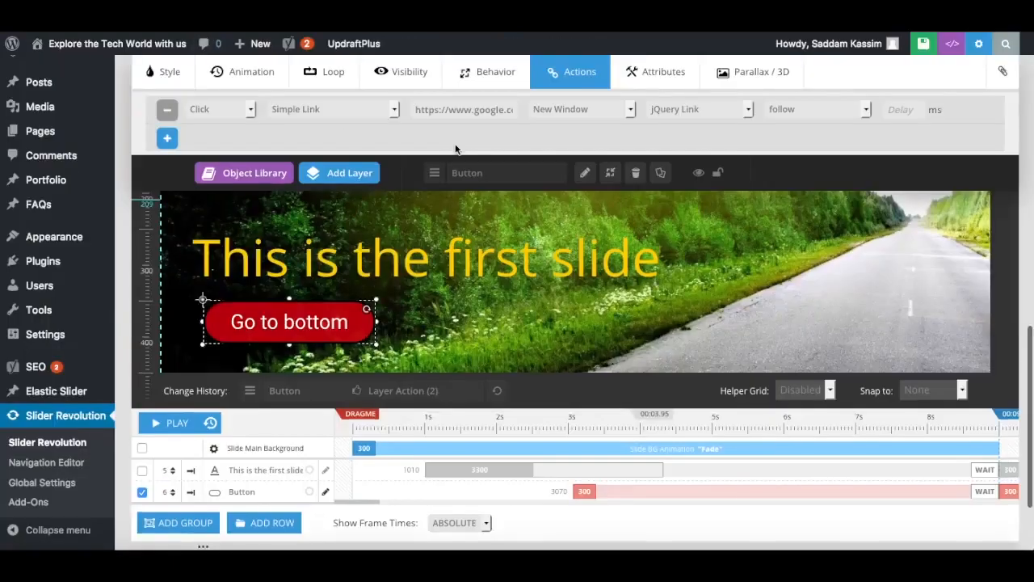
Duplicate the first slide and open the copy, slide #2, for editing.
scroll(454, 149, "up", 1)
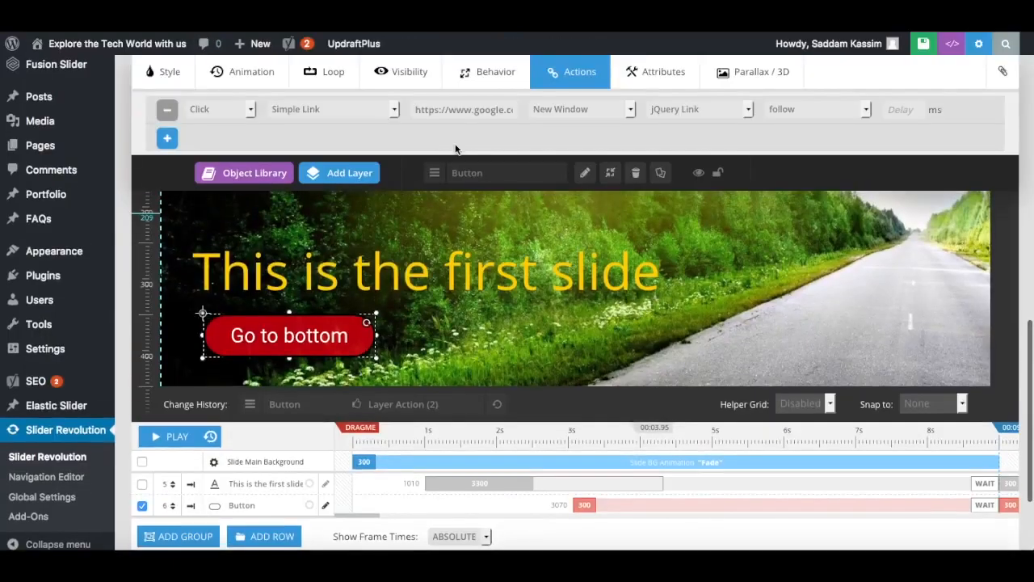
scroll(455, 149, "up", 3)
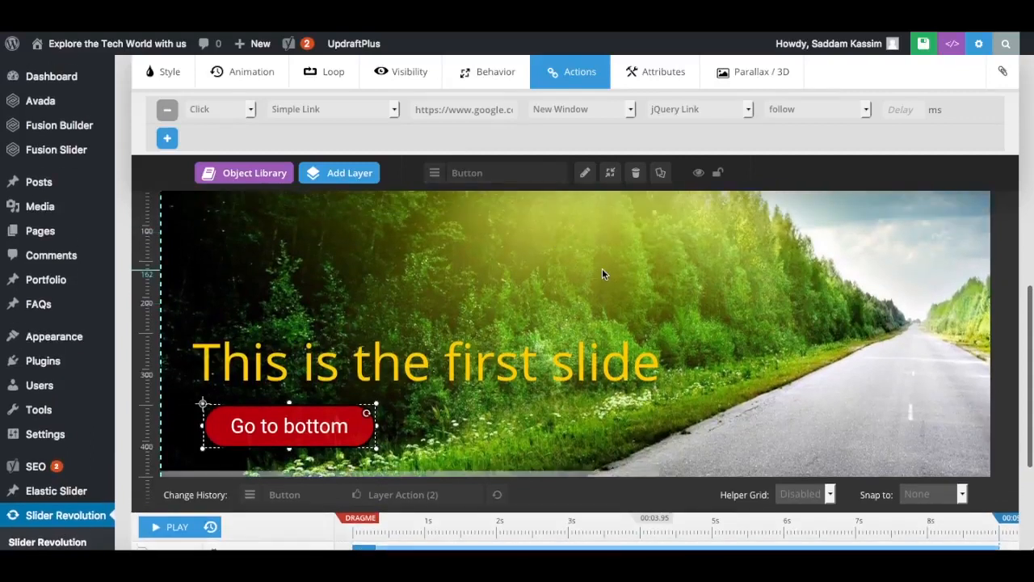
scroll(443, 266, "up", 1)
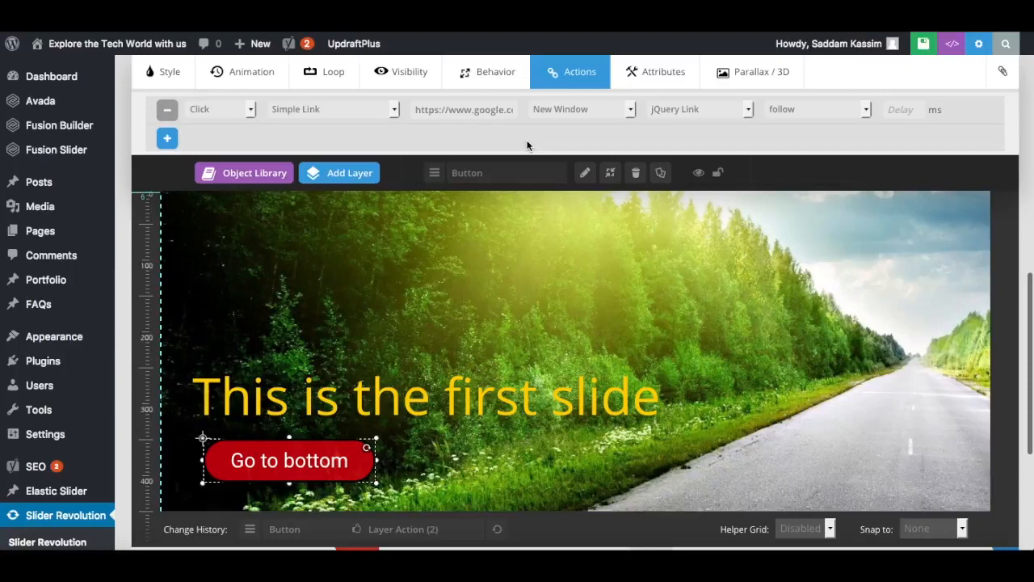
scroll(528, 143, "up", 4)
scroll(528, 145, "up", 8)
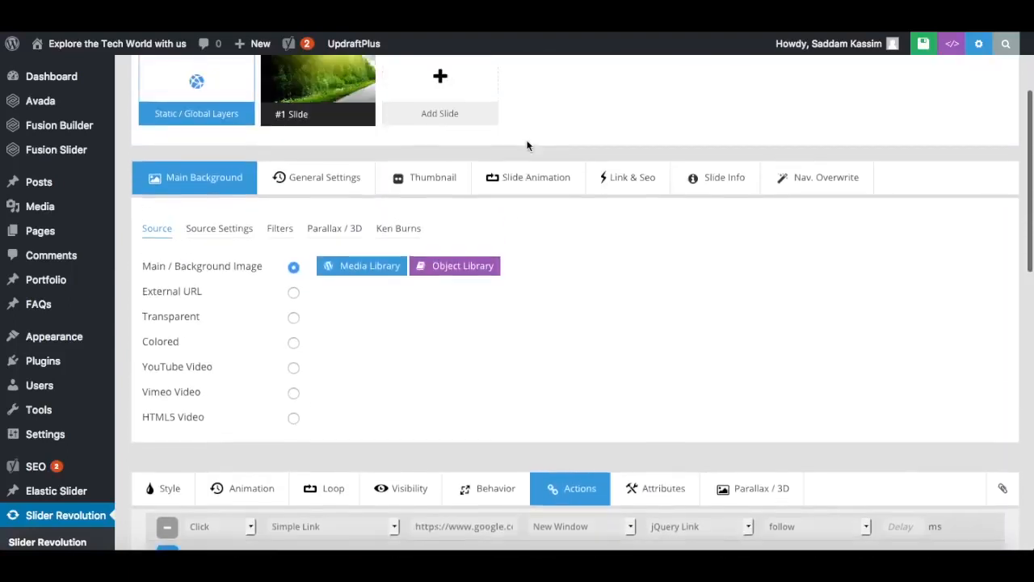
mouse_move(318, 162)
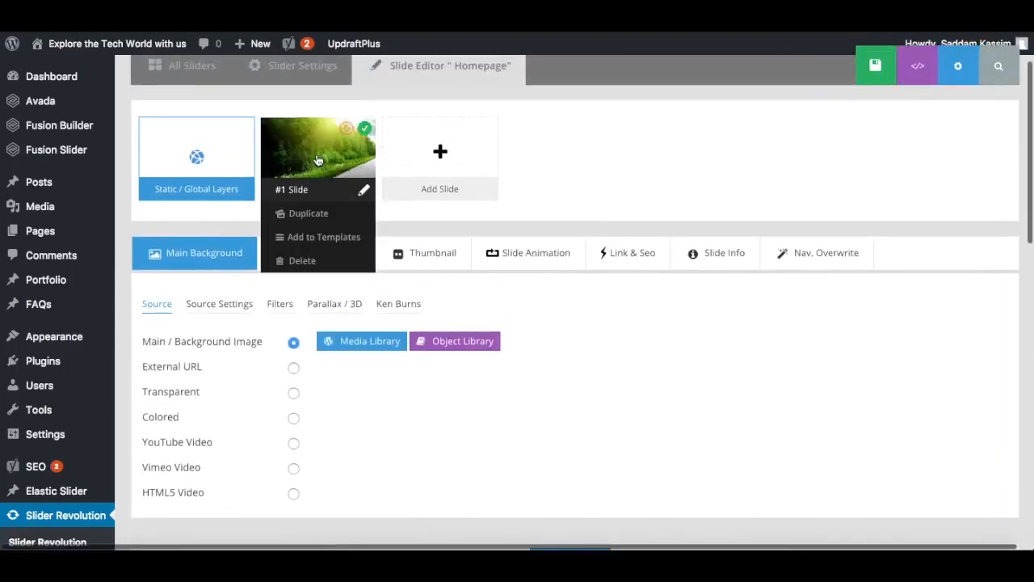
left_click(318, 214)
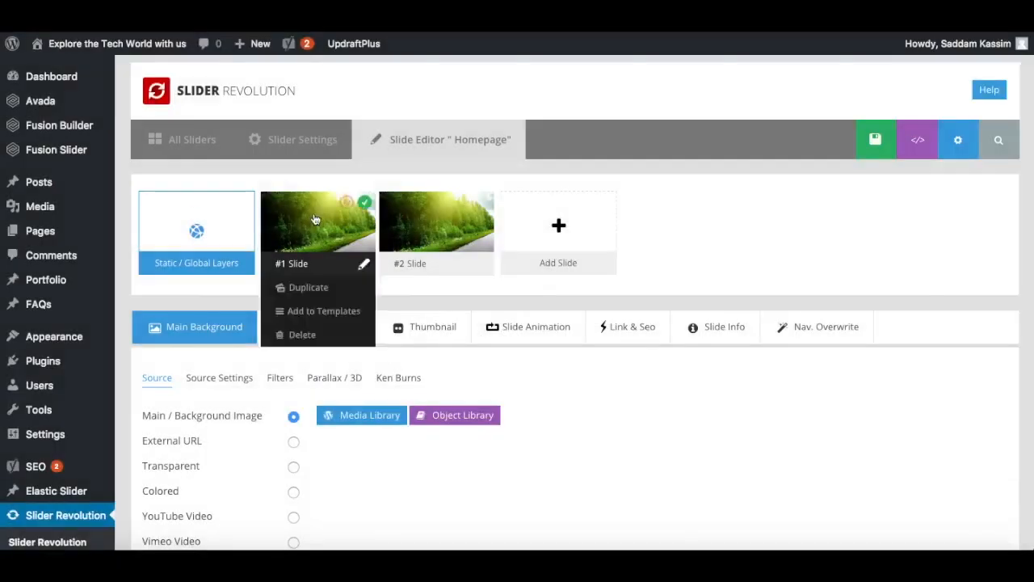
mouse_move(420, 252)
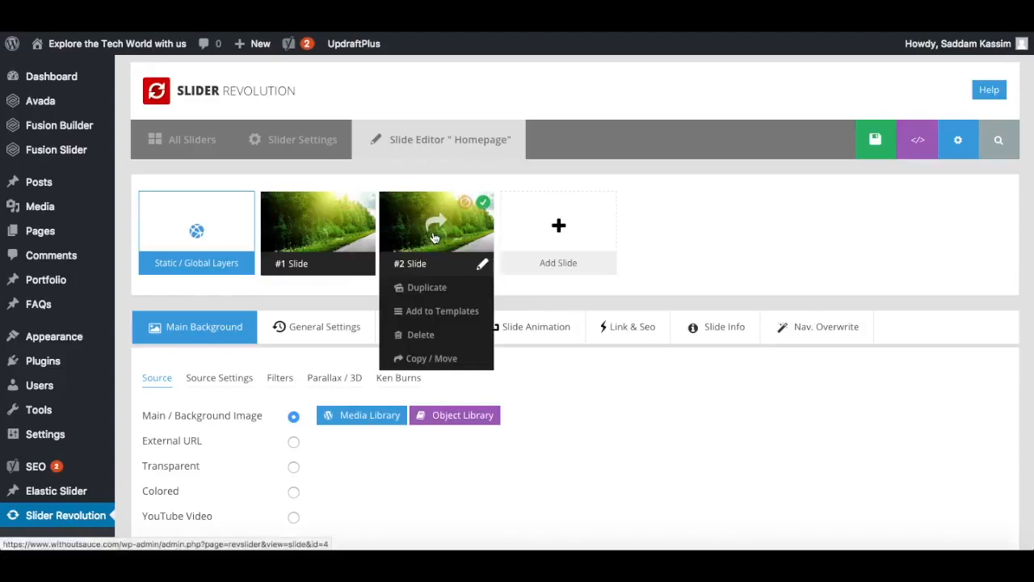
left_click(434, 238)
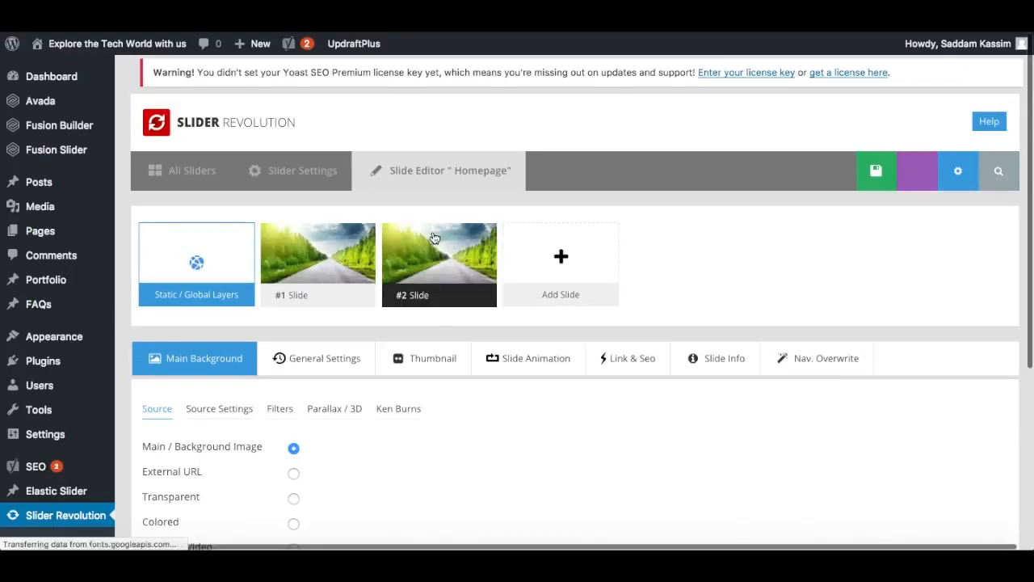
Upload beautiful-nature-1920x500.jpg and insert it as the main background image of slide #2.
mouse_move(451, 277)
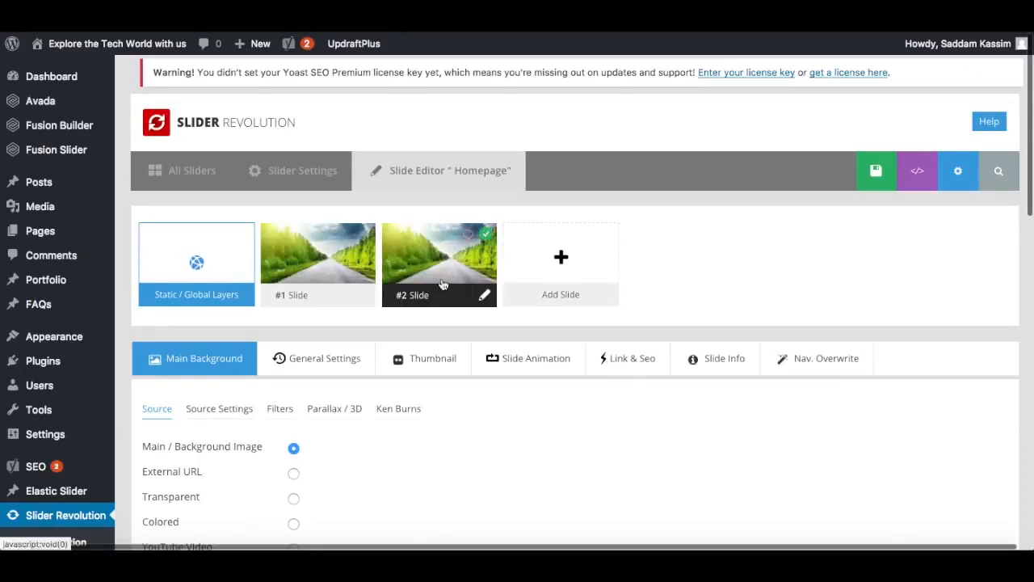
scroll(503, 411, "down", 3)
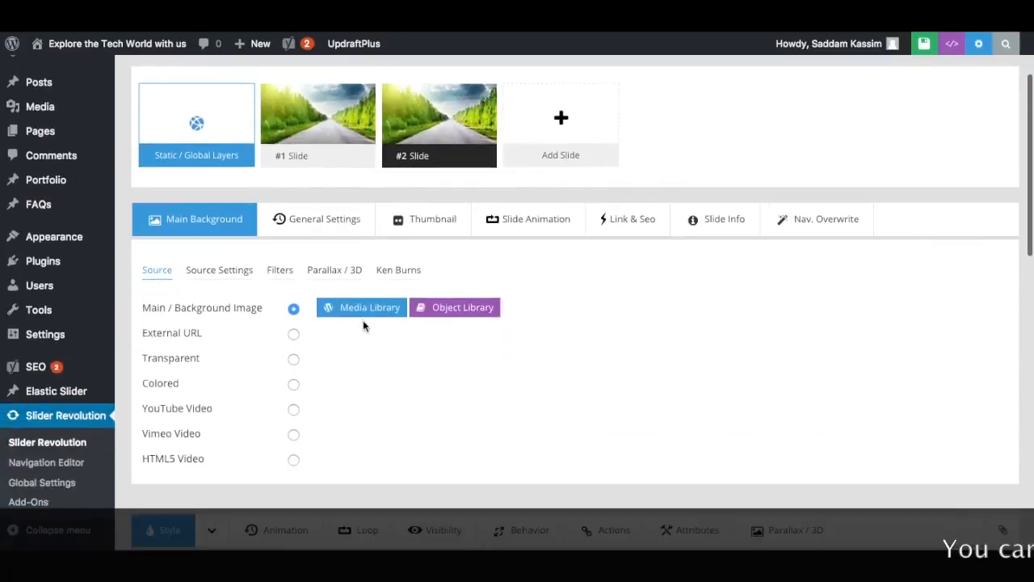
left_click(361, 314)
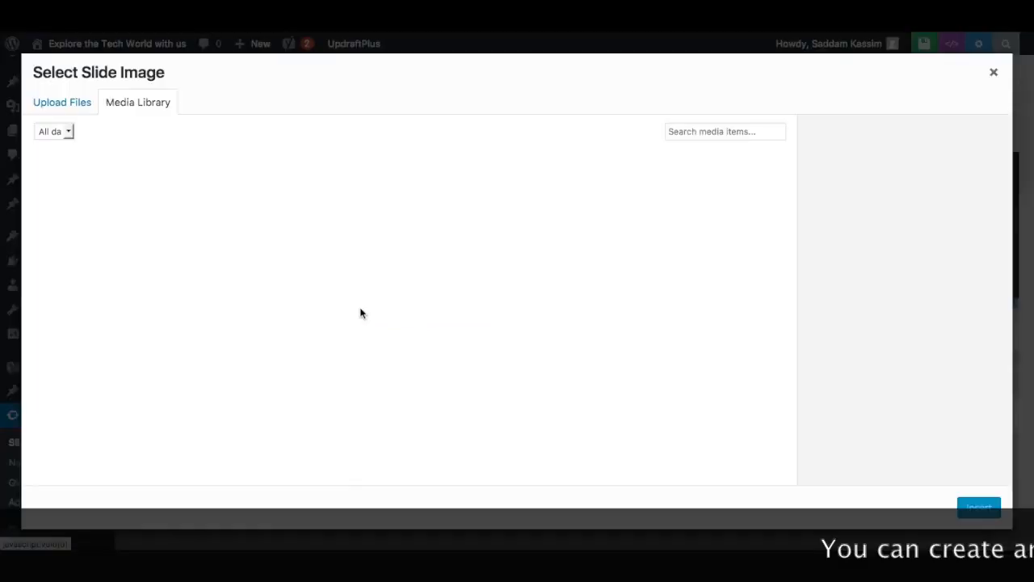
left_click(81, 106)
left_click(496, 301)
double_click(527, 57)
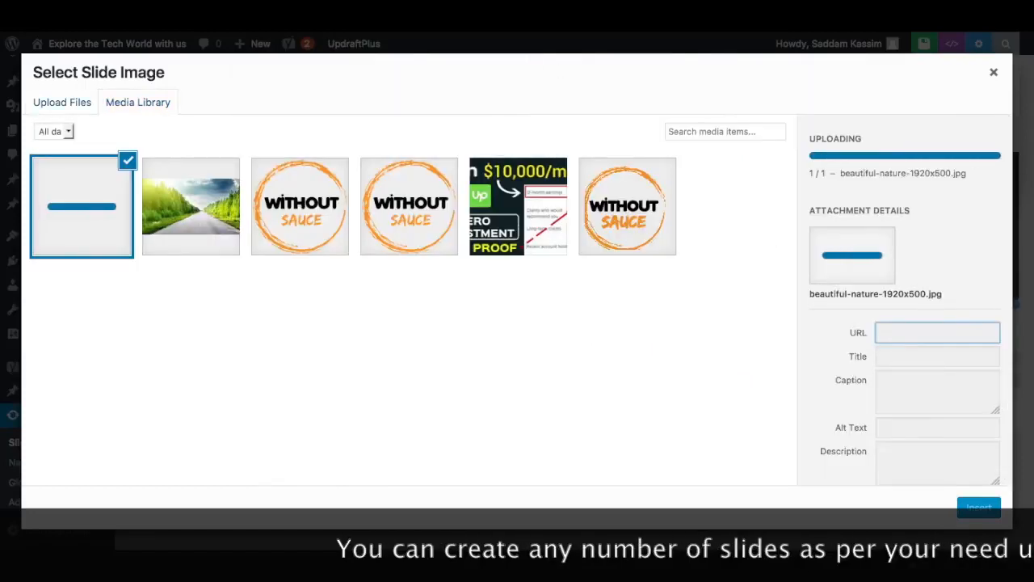
left_click_drag(810, 226, 858, 227)
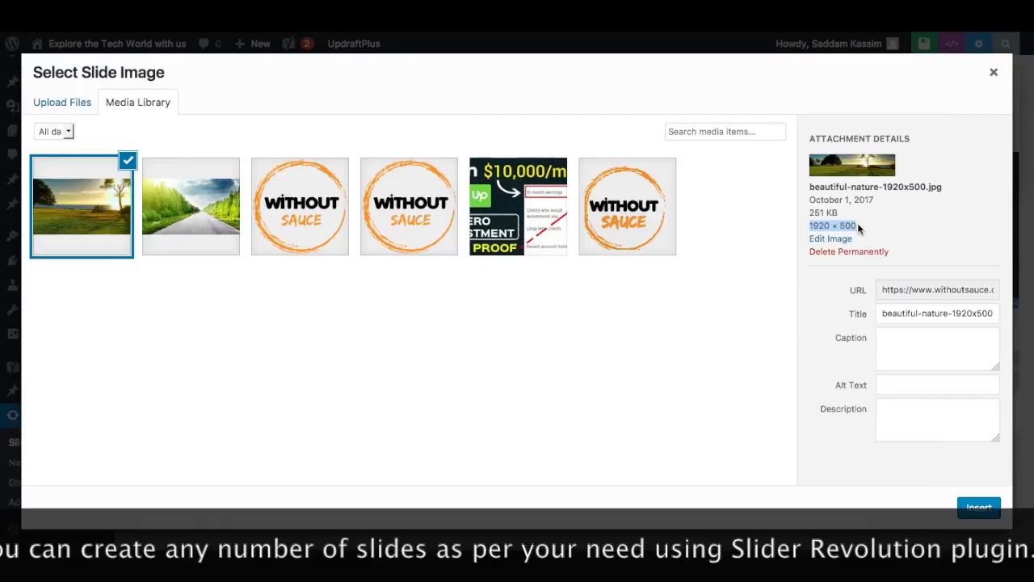
left_click(978, 507)
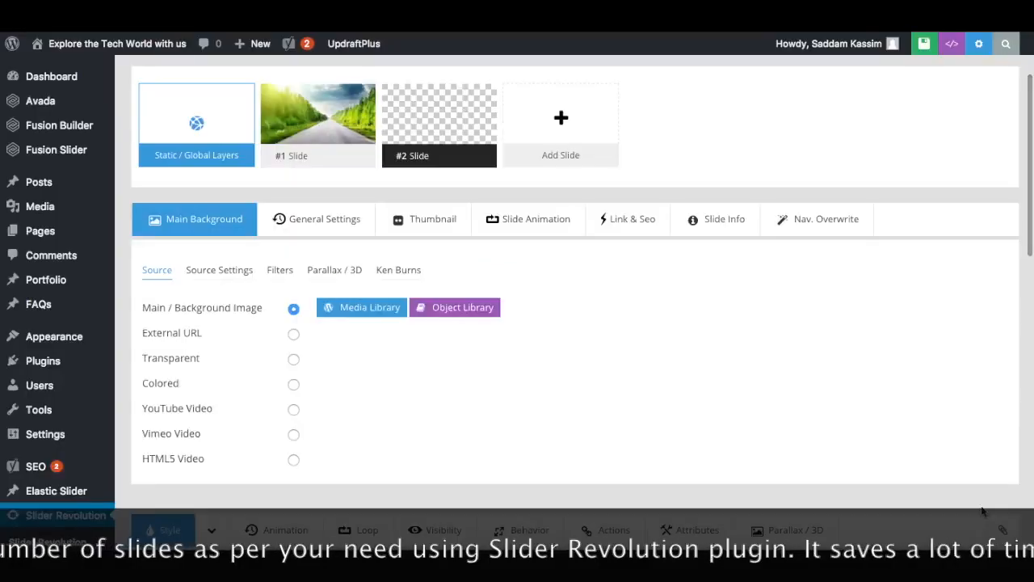
Change the yellow text layer on slide #2 to read "This is the second slide".
scroll(710, 365, "down", 5)
scroll(709, 365, "down", 2)
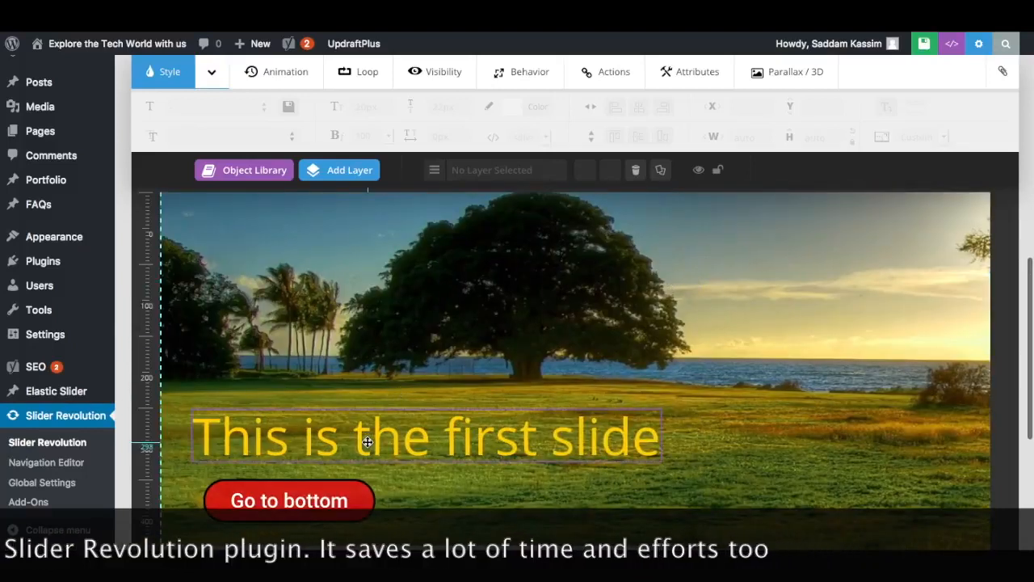
left_click(395, 441)
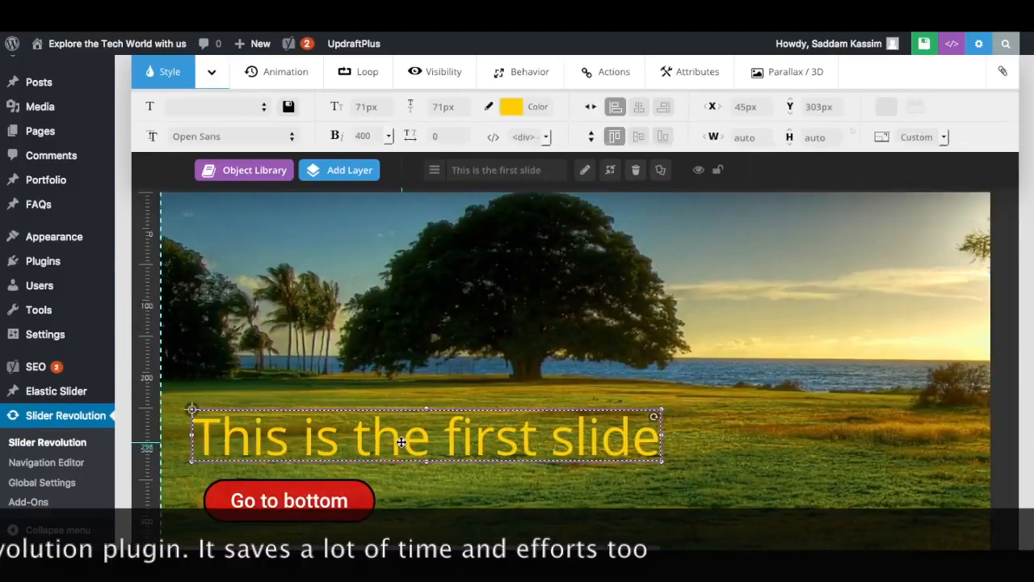
double_click(417, 436)
left_click_drag(516, 213, 464, 209)
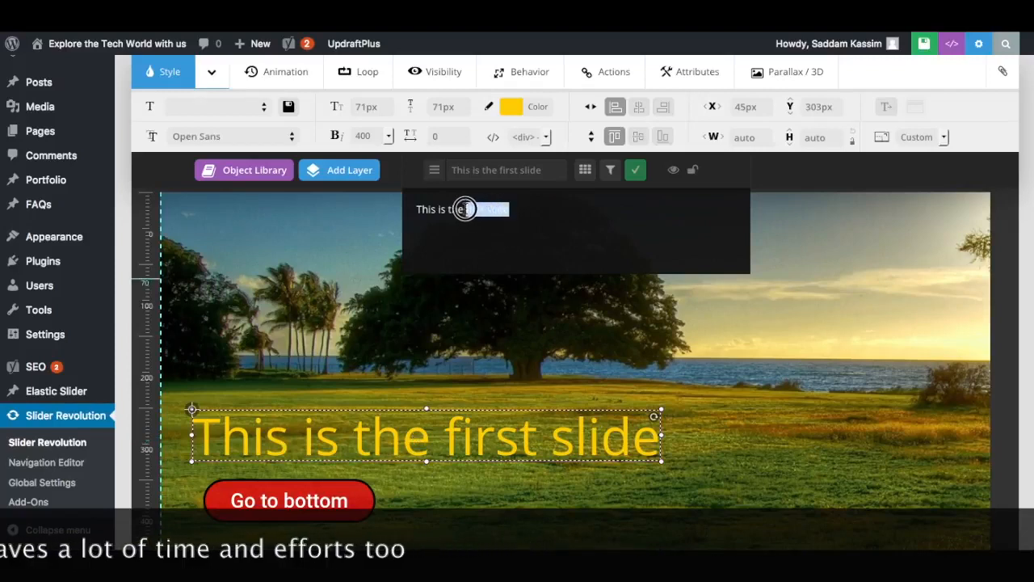
type("second ")
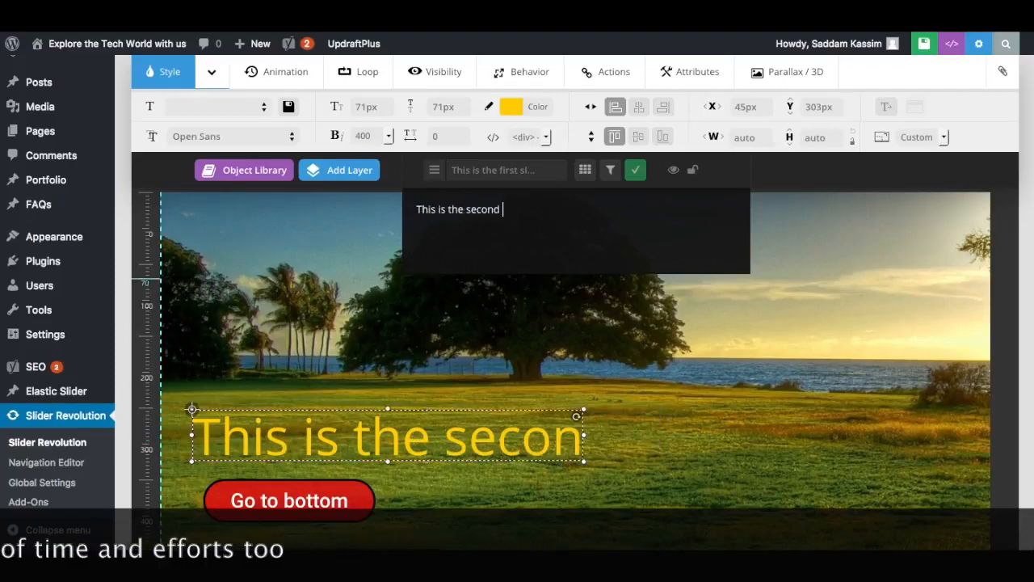
type("slide")
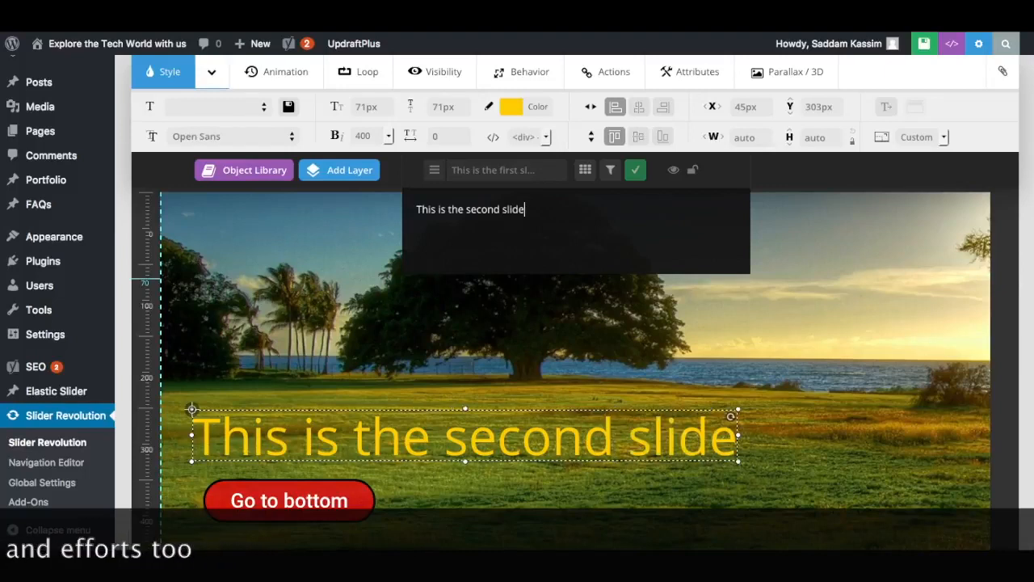
left_click(535, 310)
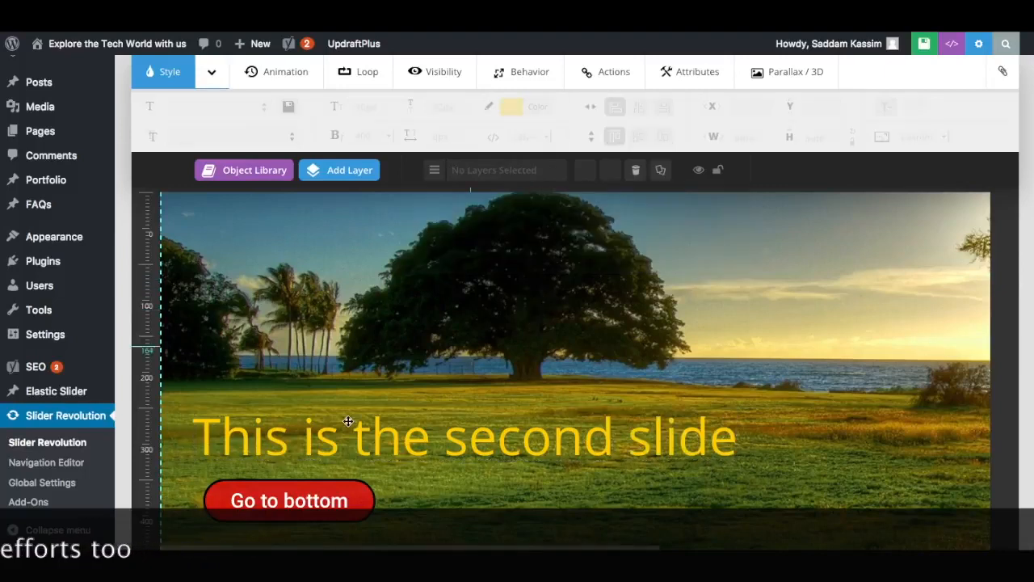
Change the label of the red button on slide #2 to "Second Slide button".
left_click(276, 503)
double_click(275, 503)
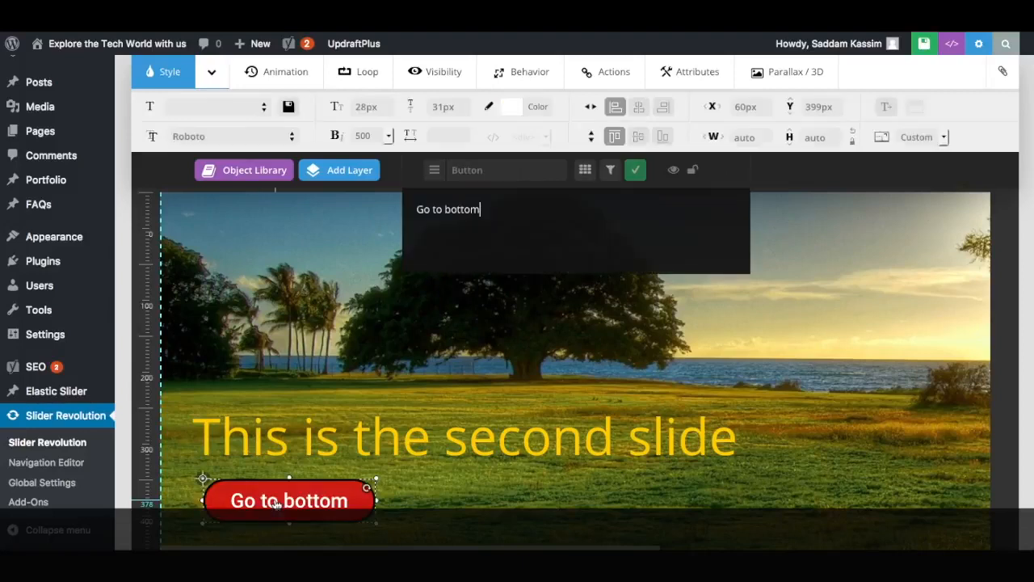
left_click_drag(490, 211, 409, 209)
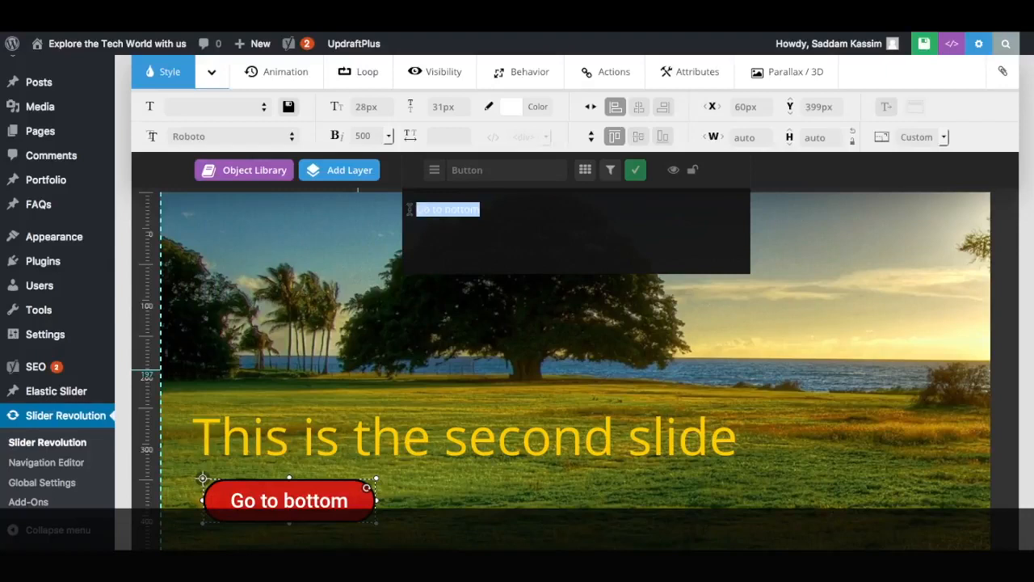
type("Second Slide button")
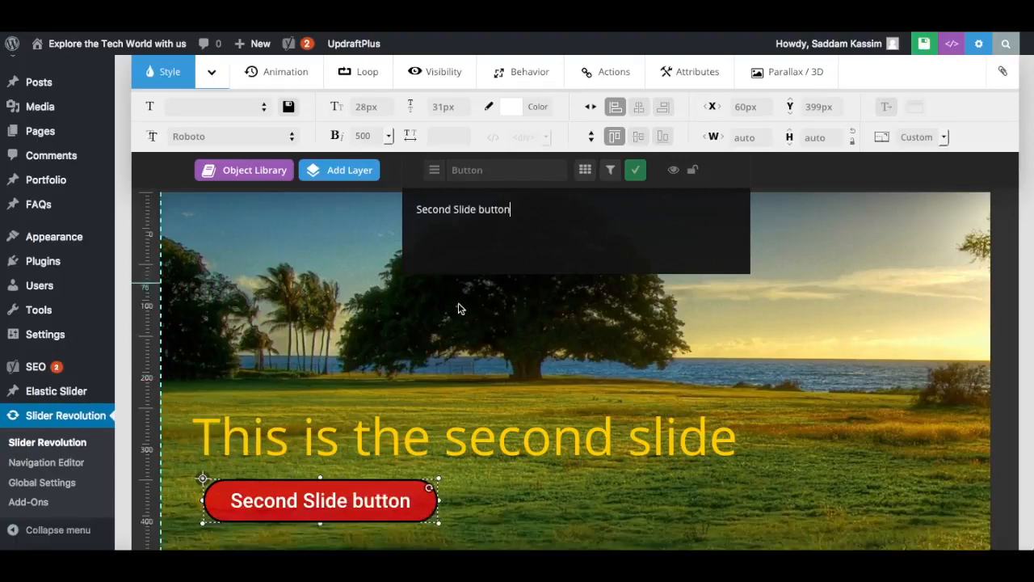
left_click(465, 326)
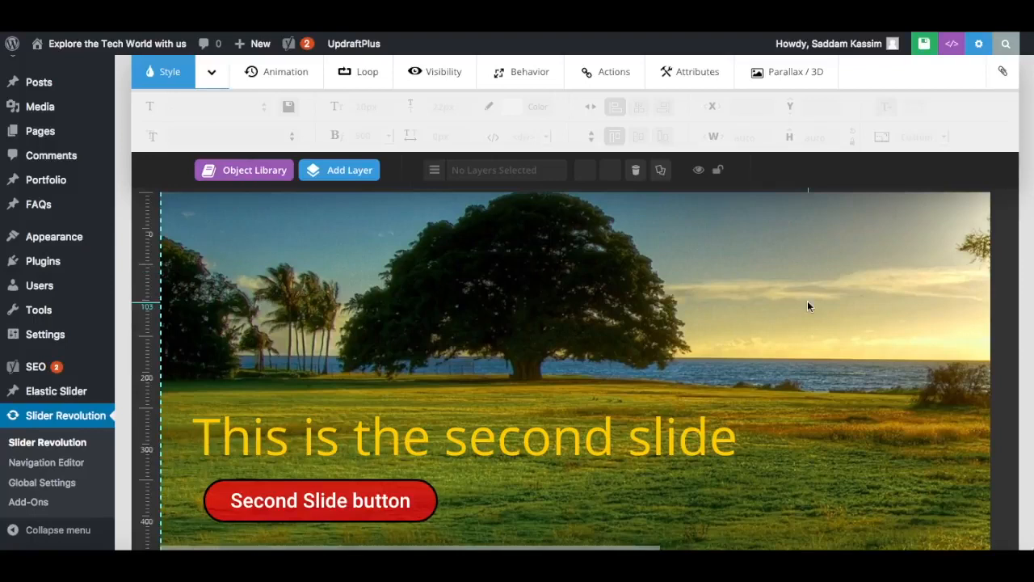
Add an image layer to slide #2 using cropped-Without-sauce-HD-logo.png from the media library.
scroll(885, 305, "right", 5)
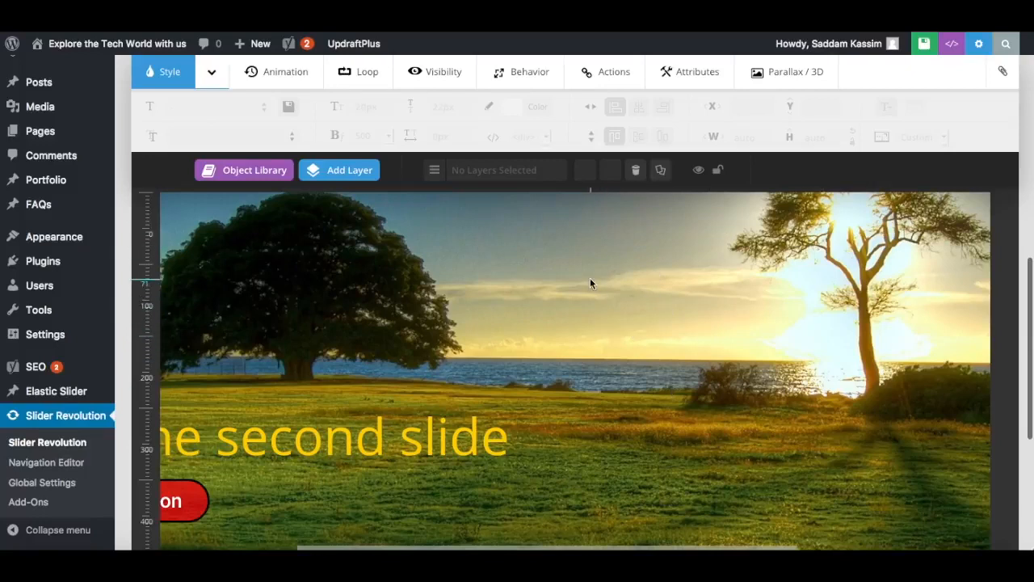
left_click(341, 171)
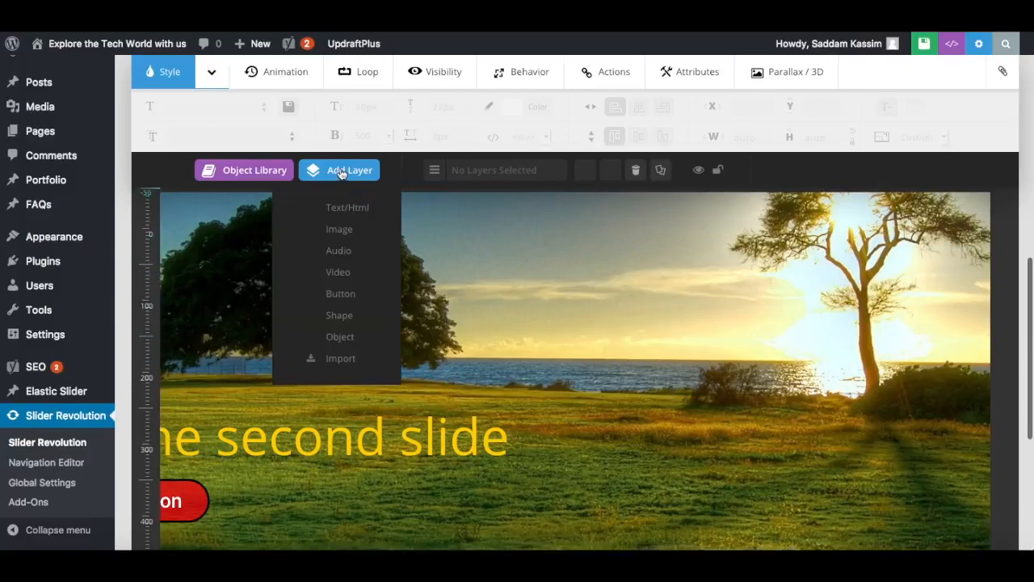
left_click(341, 231)
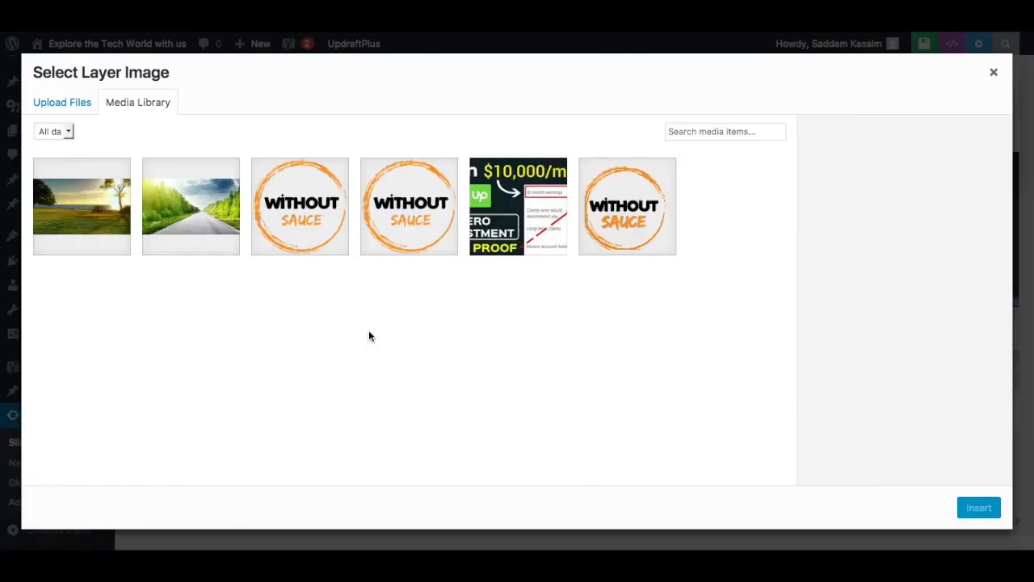
left_click(314, 226)
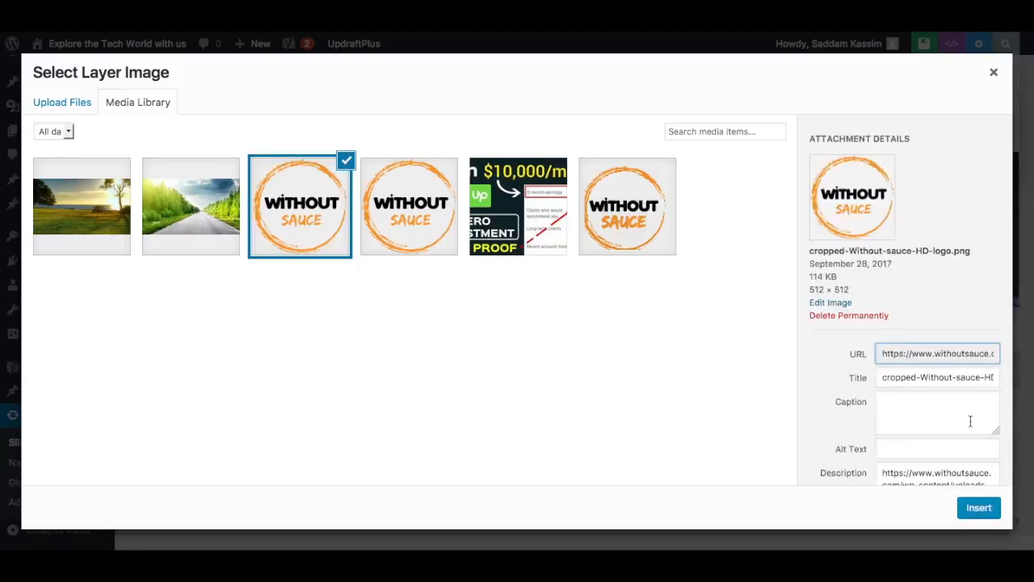
left_click(979, 508)
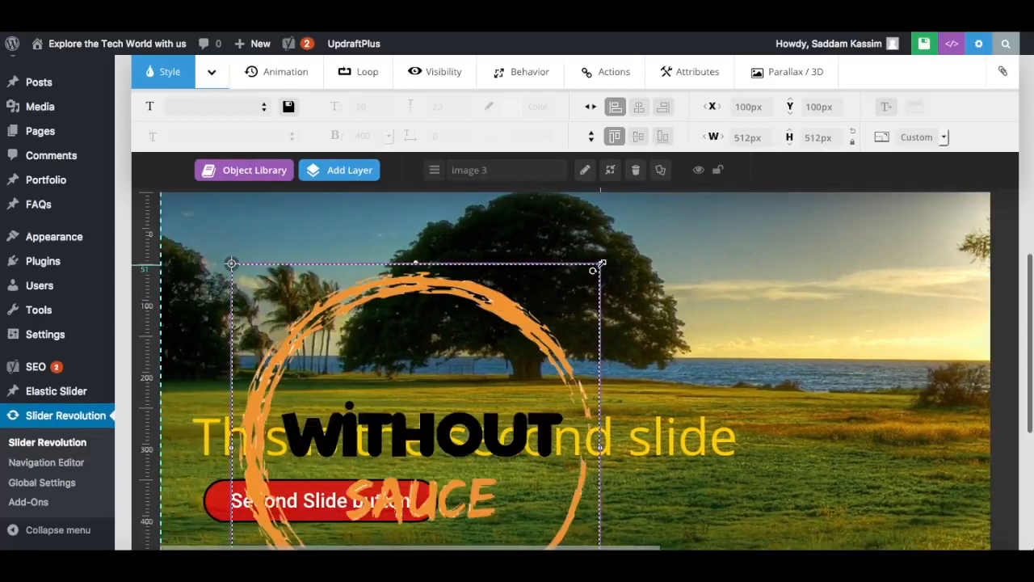
Shrink the logo layer to about 183 x 183 px and move it into the sky at about X 897, Y 24 px.
left_click_drag(598, 265, 430, 456)
left_click_drag(353, 279, 881, 260)
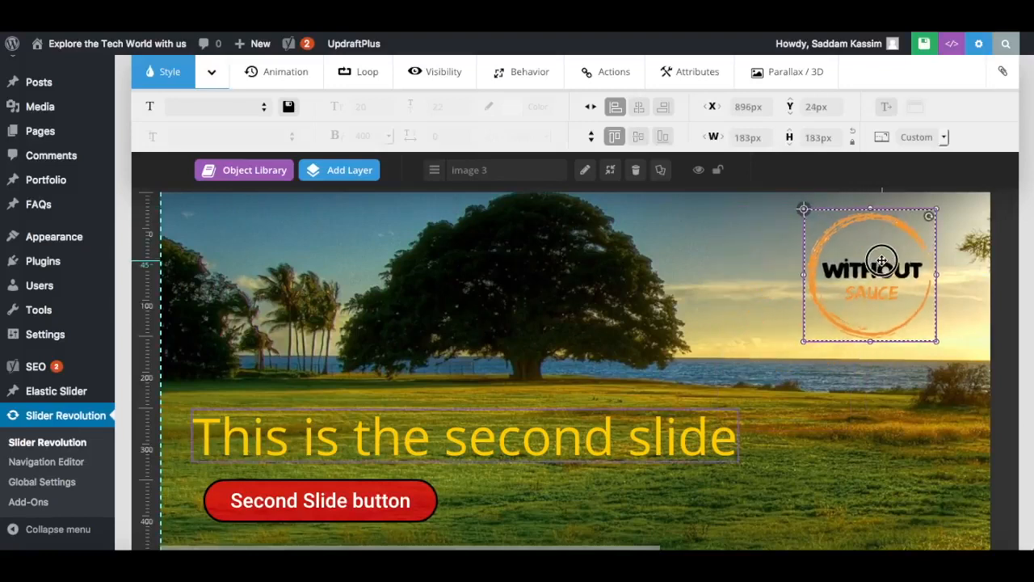
left_click(737, 288)
Set the start animation of the logo layer to SmoothPopUp_One.
scroll(738, 288, "right", 3)
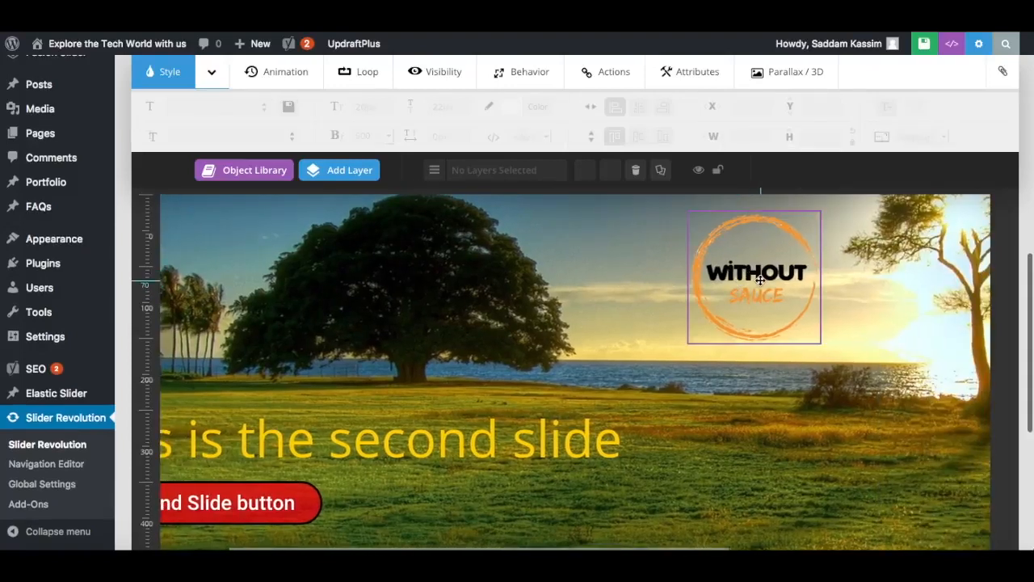
left_click(760, 280)
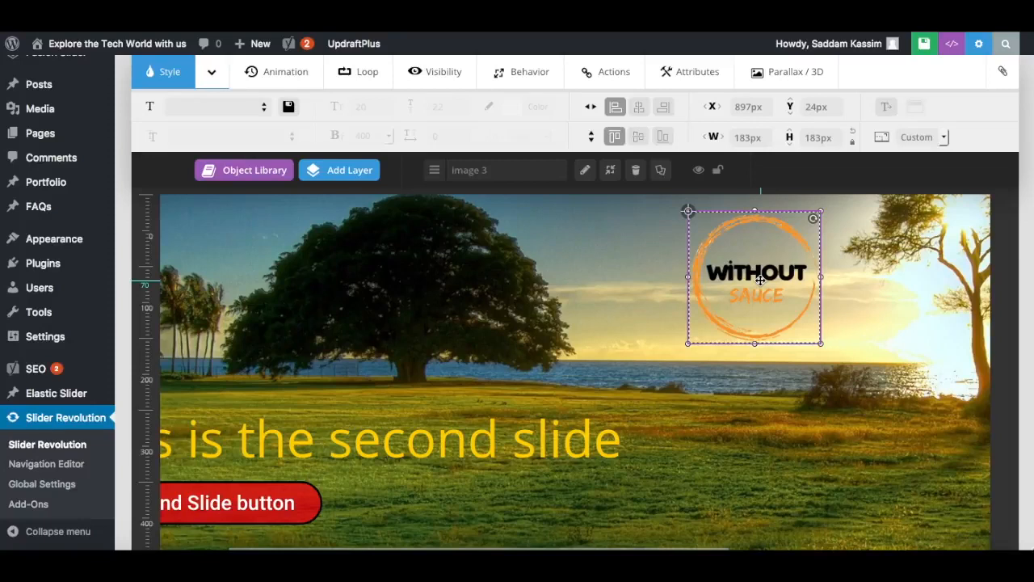
left_click(276, 69)
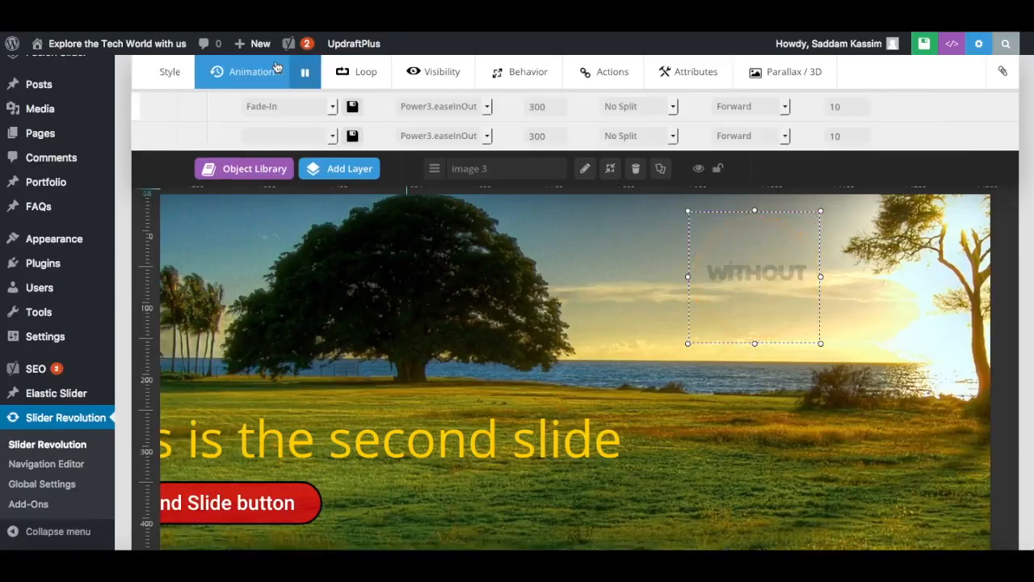
left_click(293, 107)
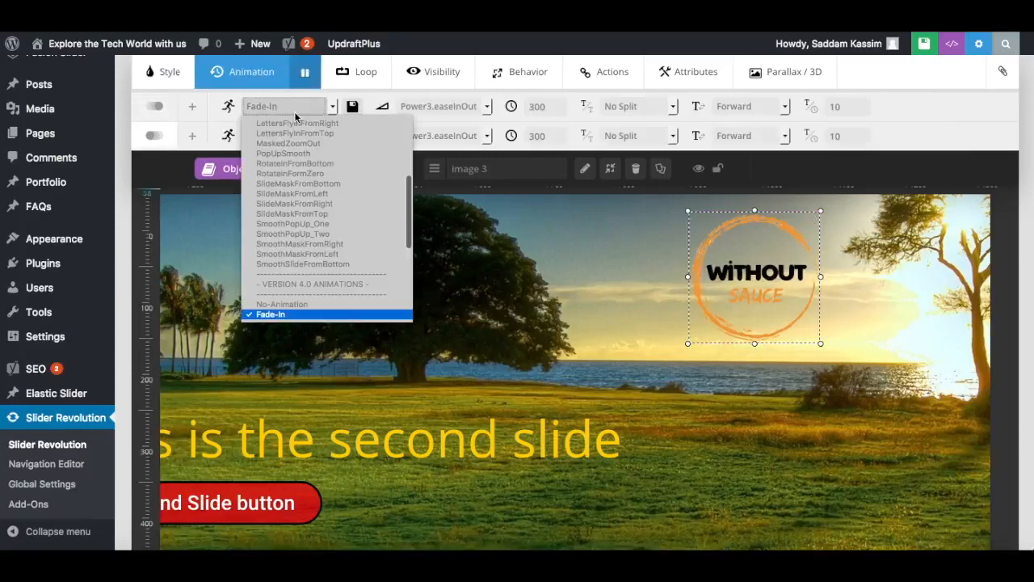
left_click(328, 228)
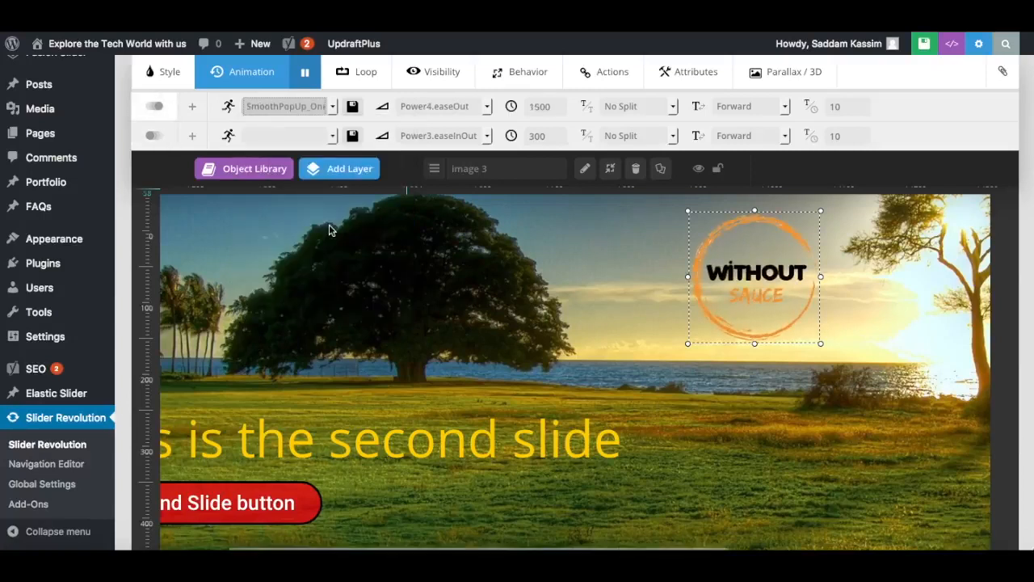
Try a start animation speed of 3000 ms on the logo layer and preview it.
left_click(537, 109)
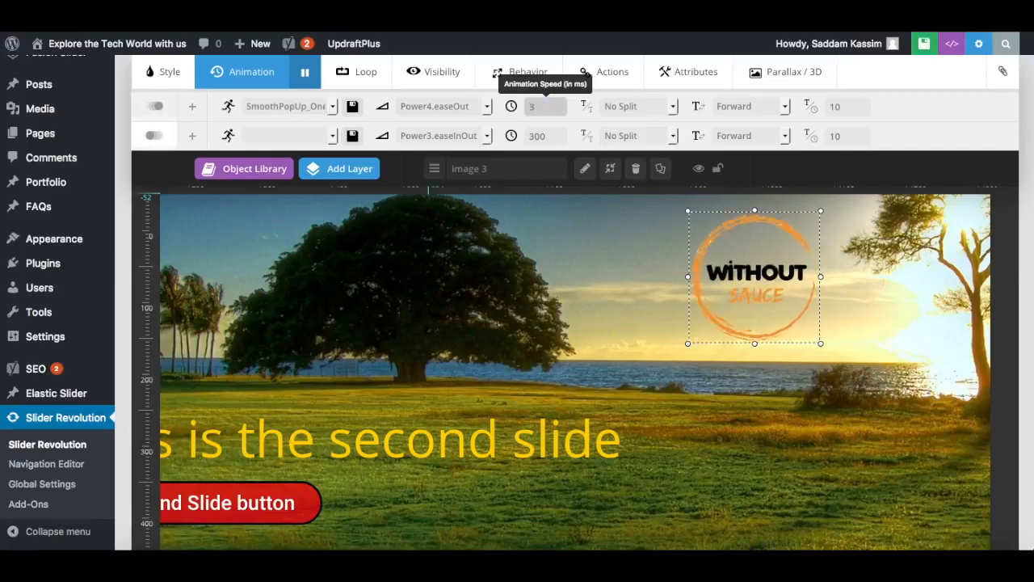
type("3000")
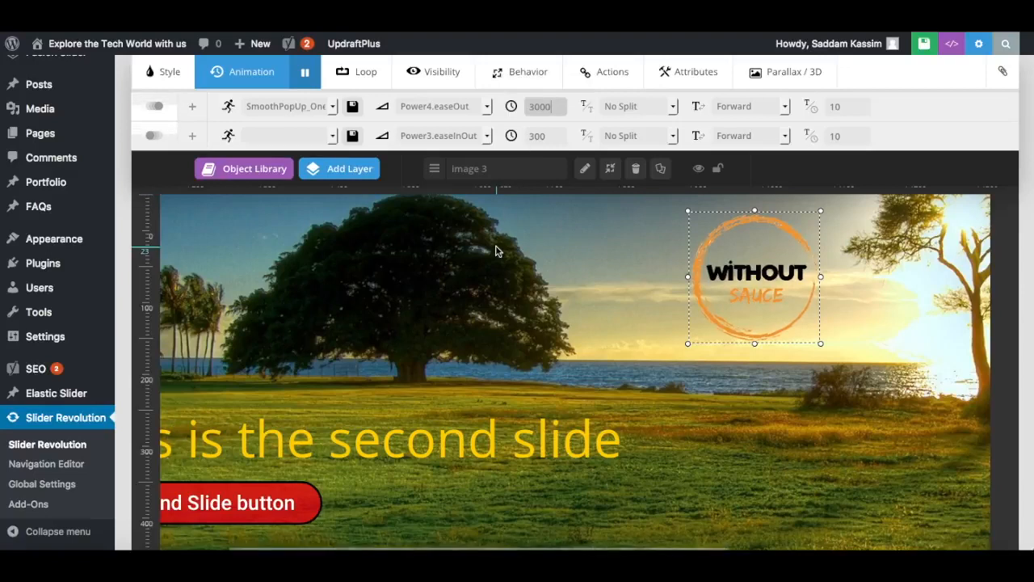
left_click(529, 223)
left_click(529, 226)
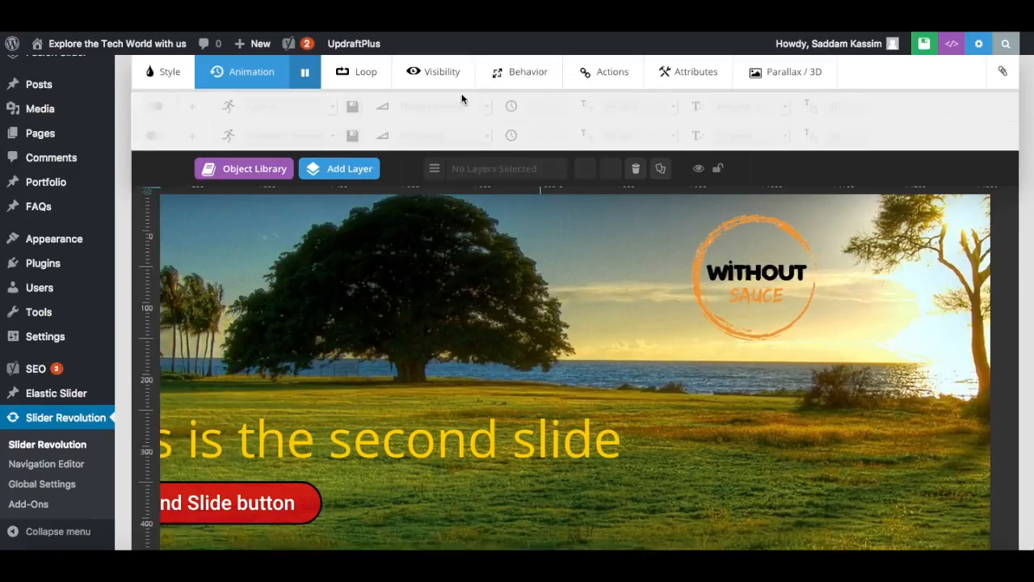
left_click(743, 274)
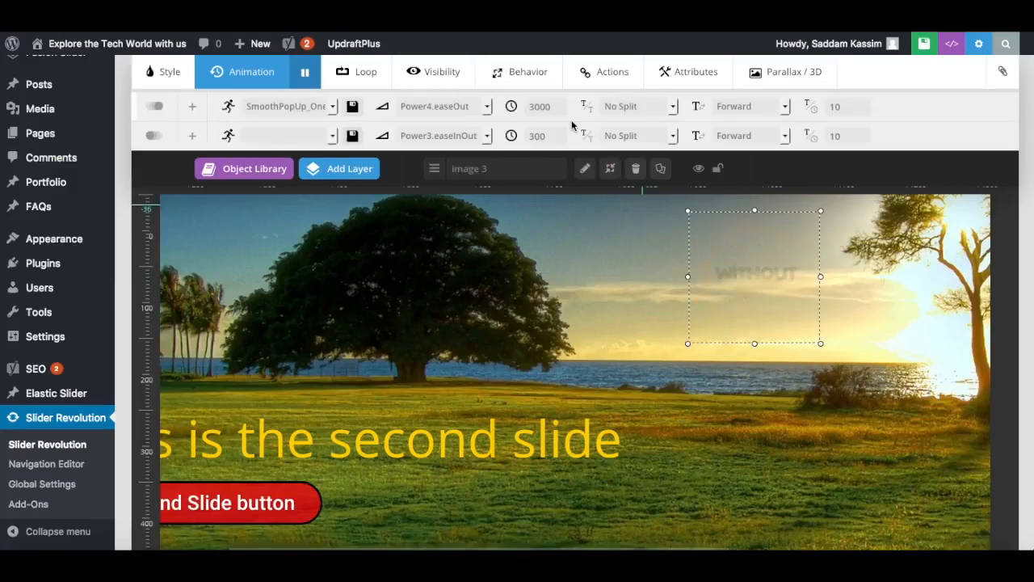
Set the logo layer's start animation speed to 1000 ms and shift its start to about 4090 ms on the timeline.
double_click(534, 108)
type("1000")
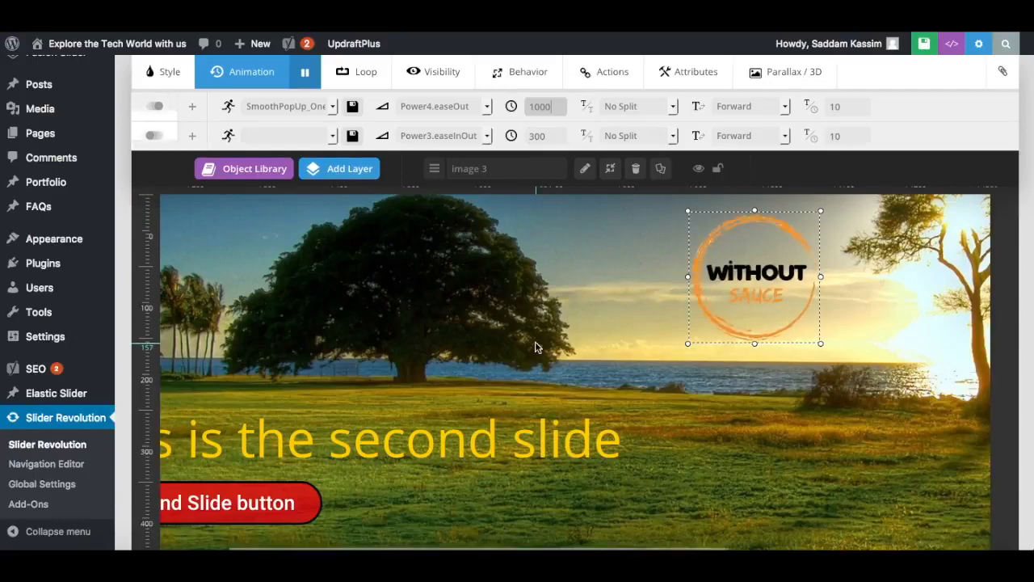
scroll(535, 341, "down", 1)
scroll(535, 347, "down", 3)
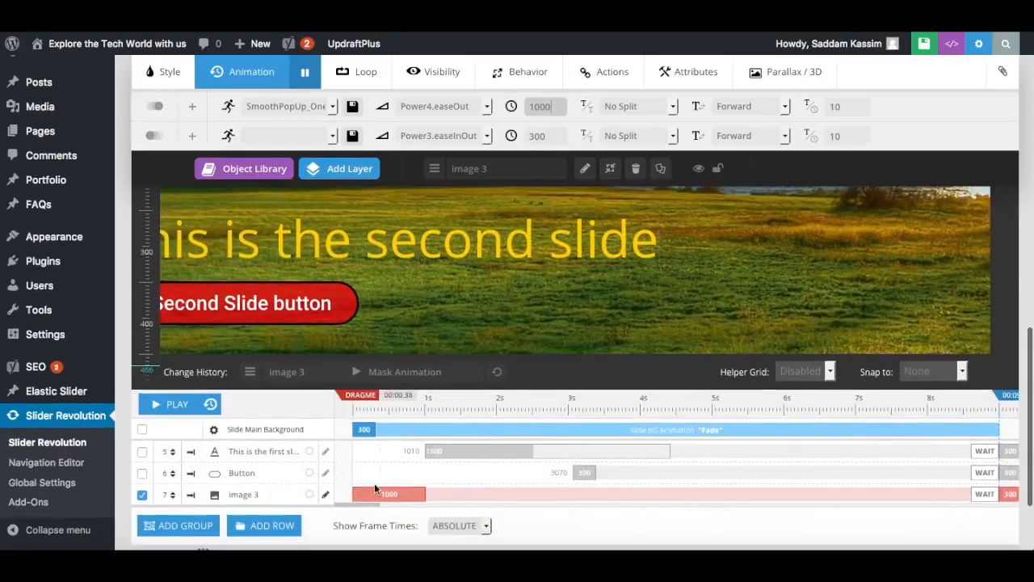
left_click_drag(362, 491, 651, 488)
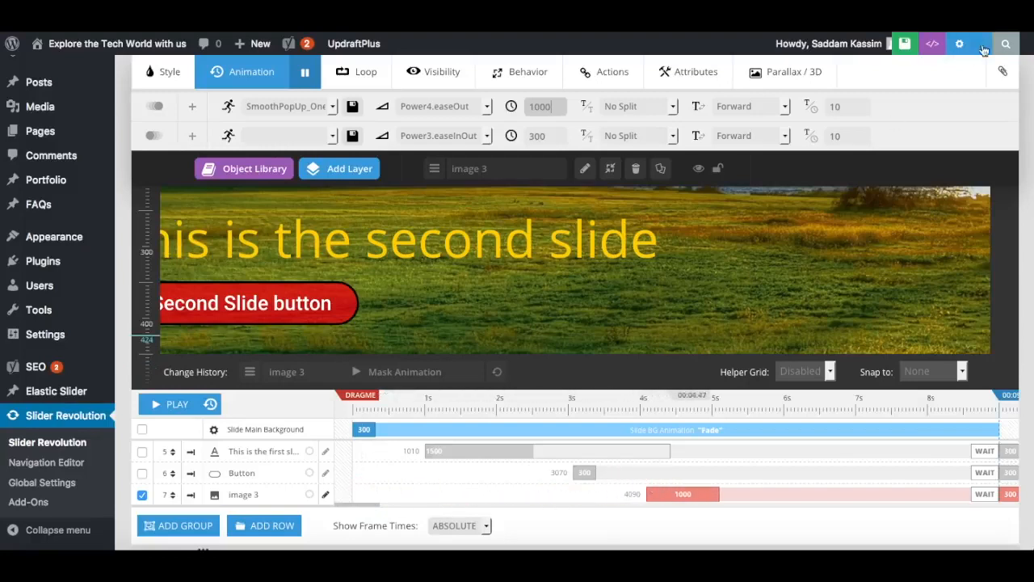
Save slide #2 and reload the website's homepage to check the slider.
left_click(881, 46)
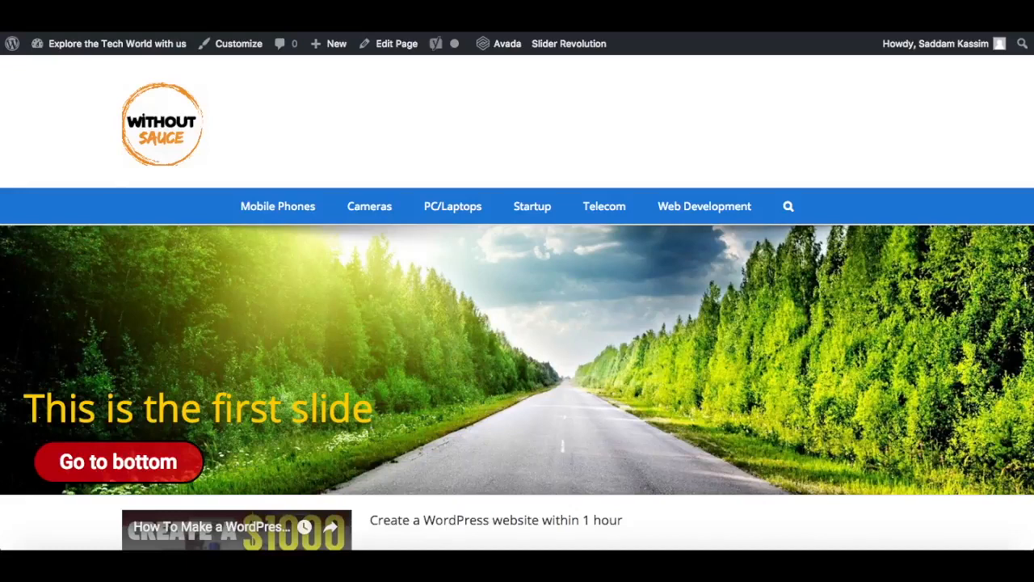
key("super+r")
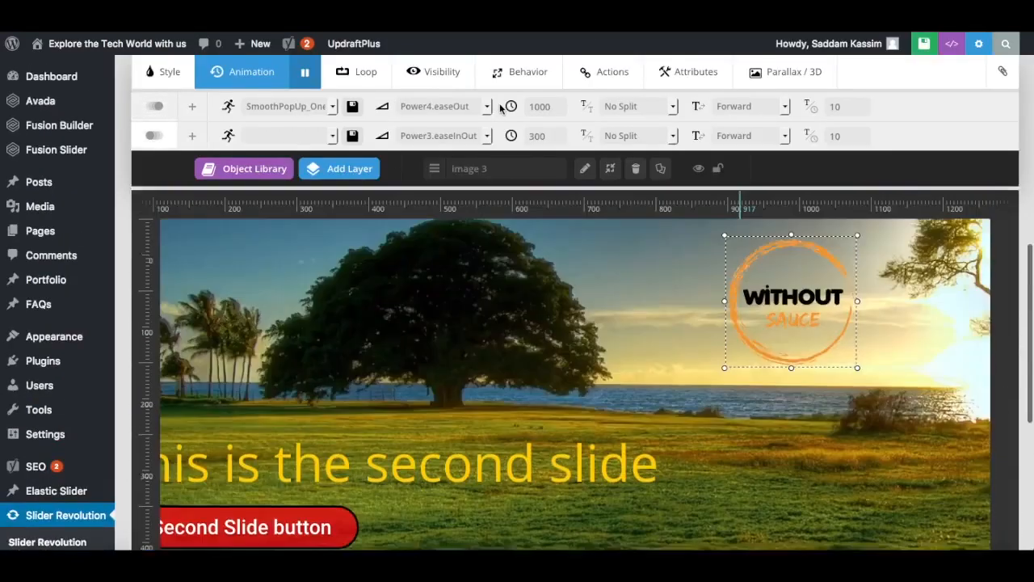
Enable navigation arrows in the settings of the Homepage slider.
scroll(501, 107, "up", 7)
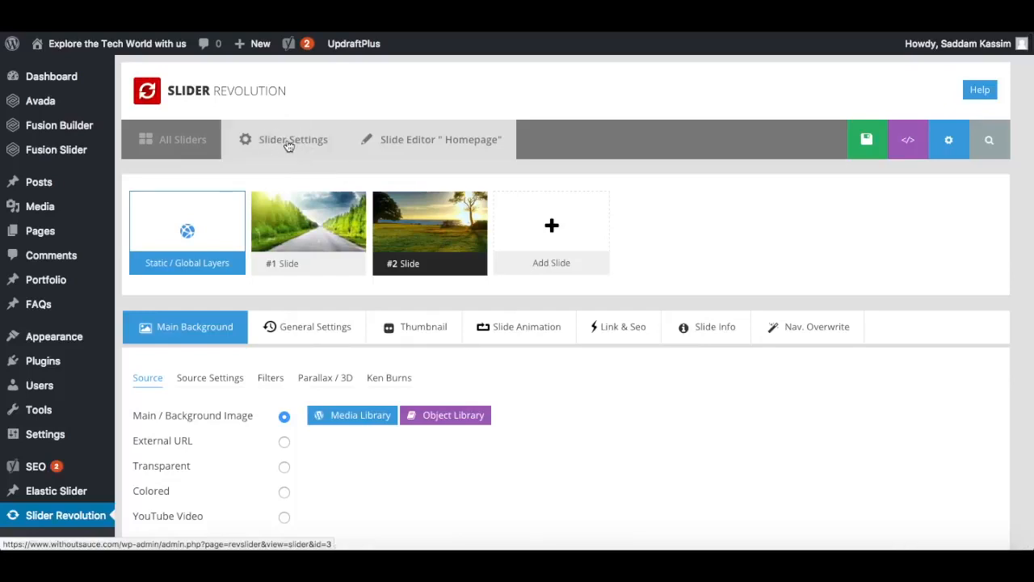
left_click(289, 144)
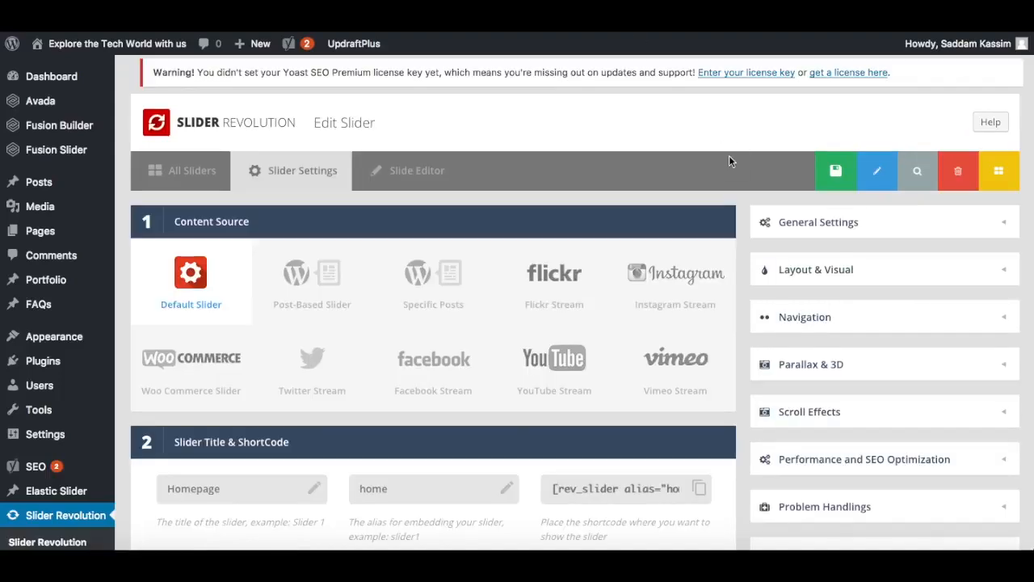
left_click(1003, 322)
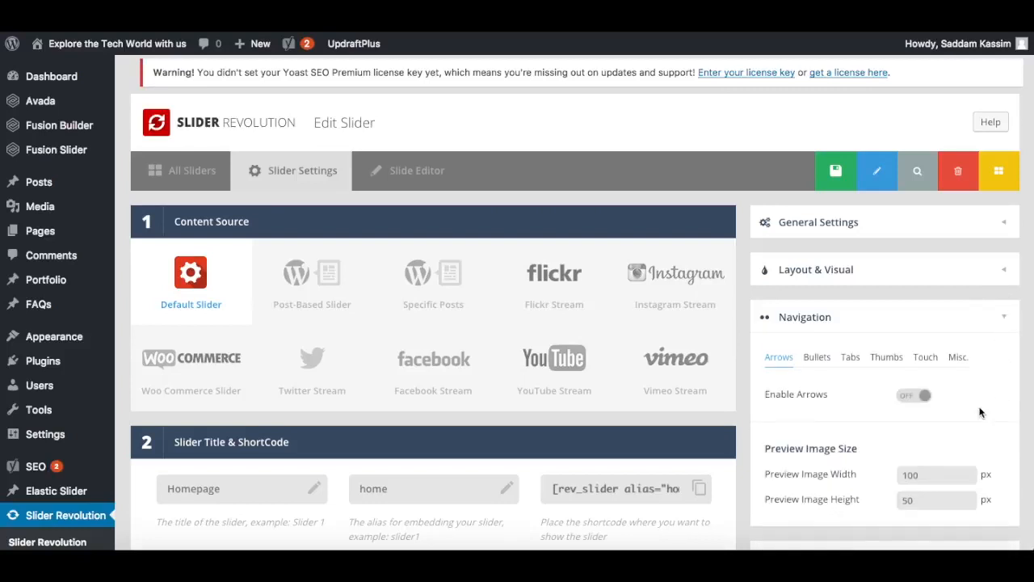
mouse_move(831, 397)
left_click(916, 395)
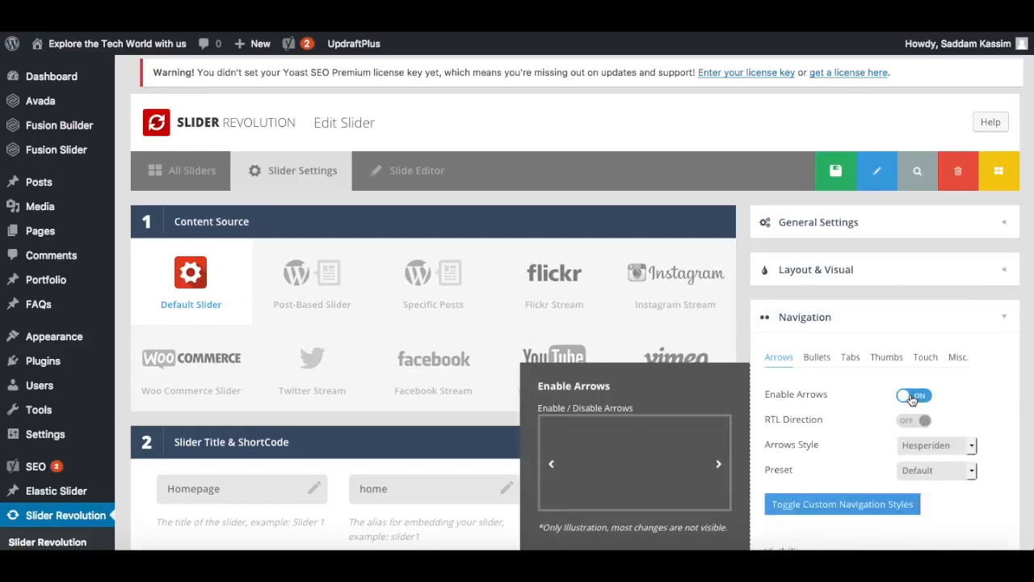
Try the Hades style for the navigation arrows.
scroll(958, 392, "down", 2)
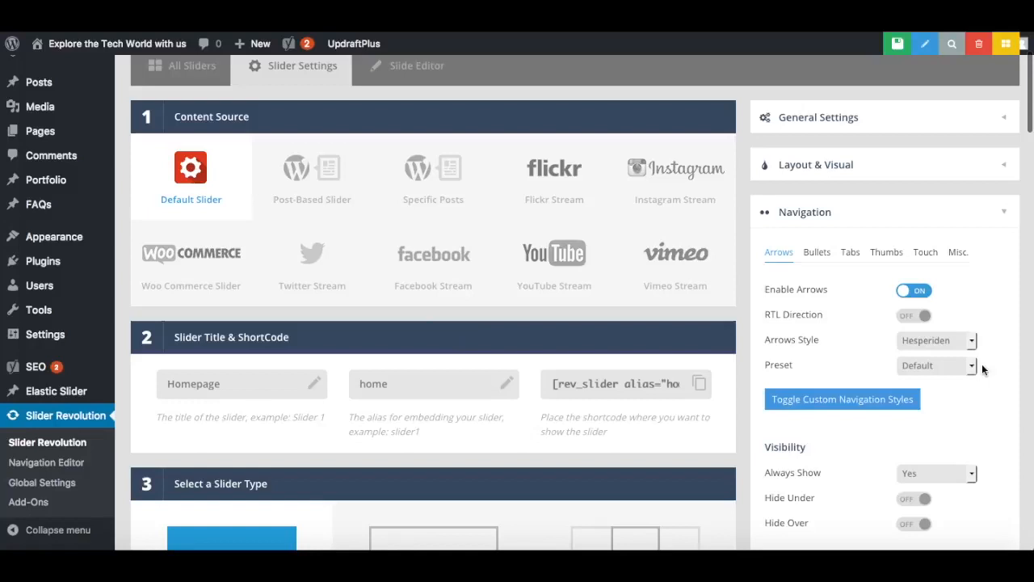
mouse_move(969, 343)
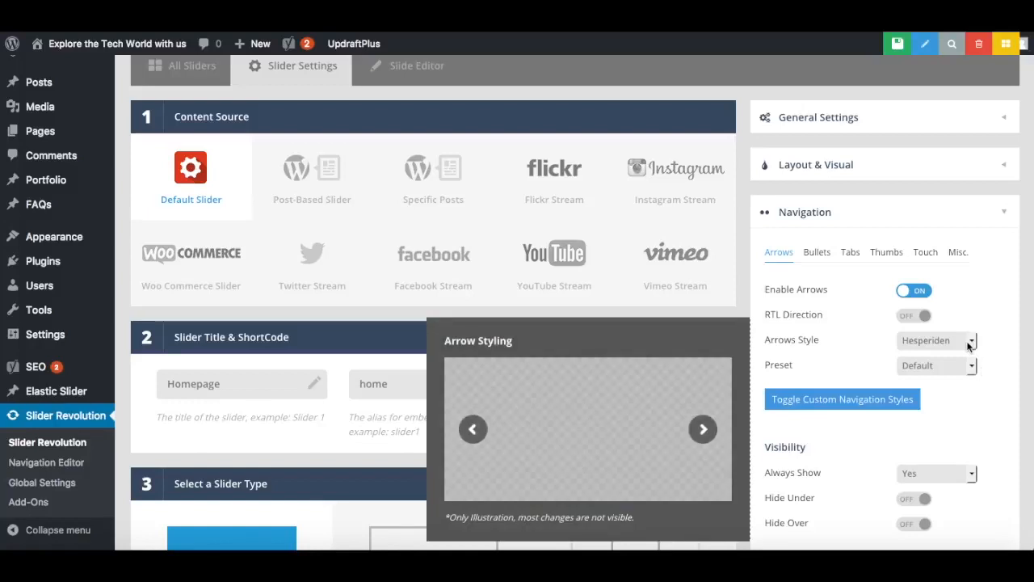
left_click(968, 343)
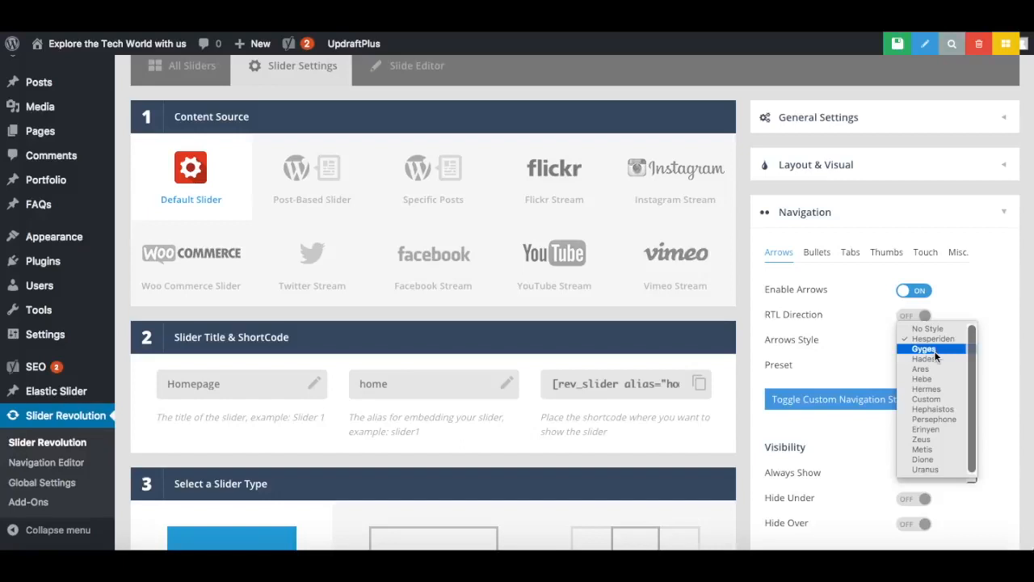
left_click(939, 359)
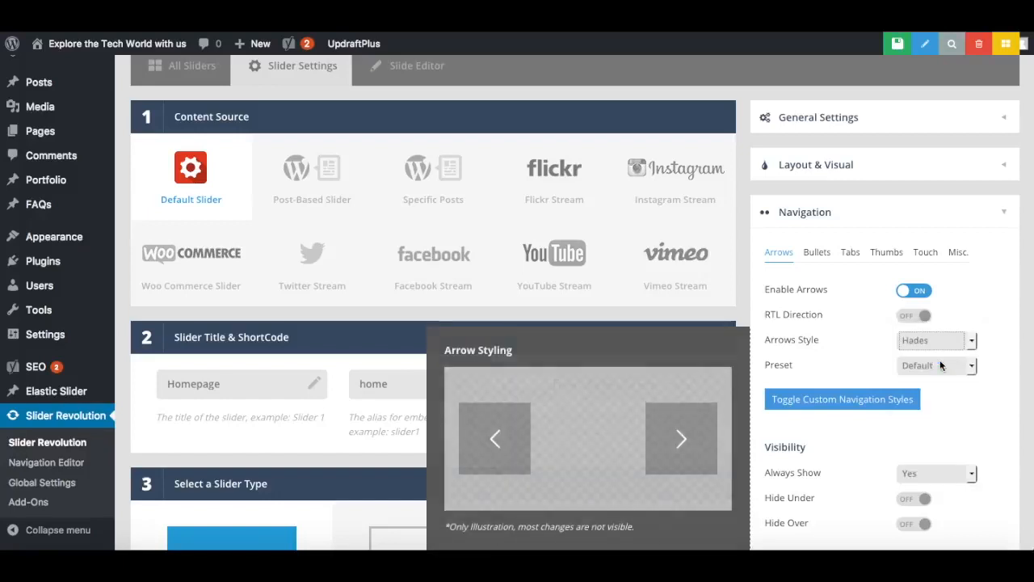
Set the navigation arrows style to Zeus.
left_click(923, 340)
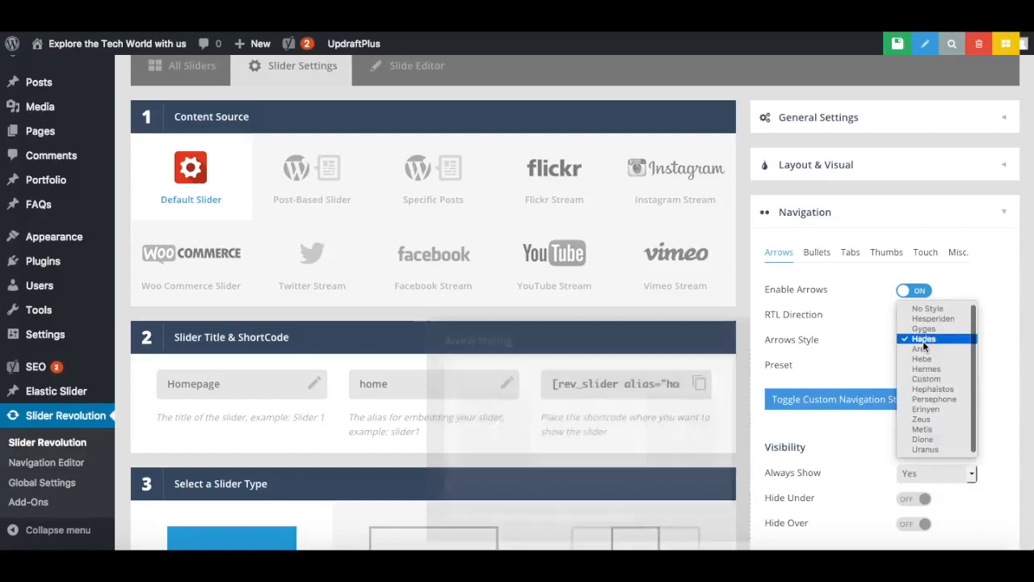
left_click(931, 420)
mouse_move(935, 340)
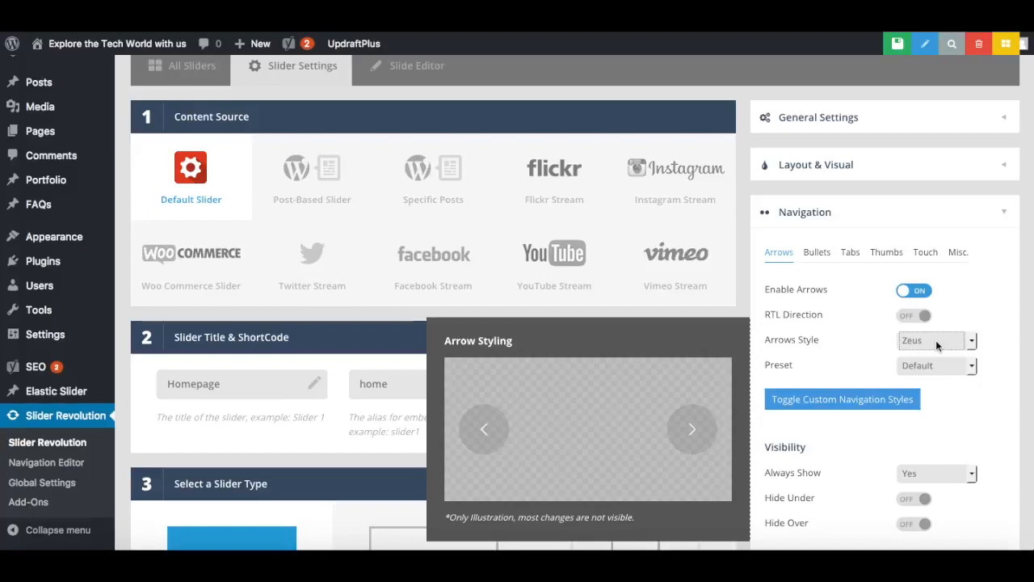
Save the slider settings and test the next arrow on the website's homepage slider.
left_click(891, 43)
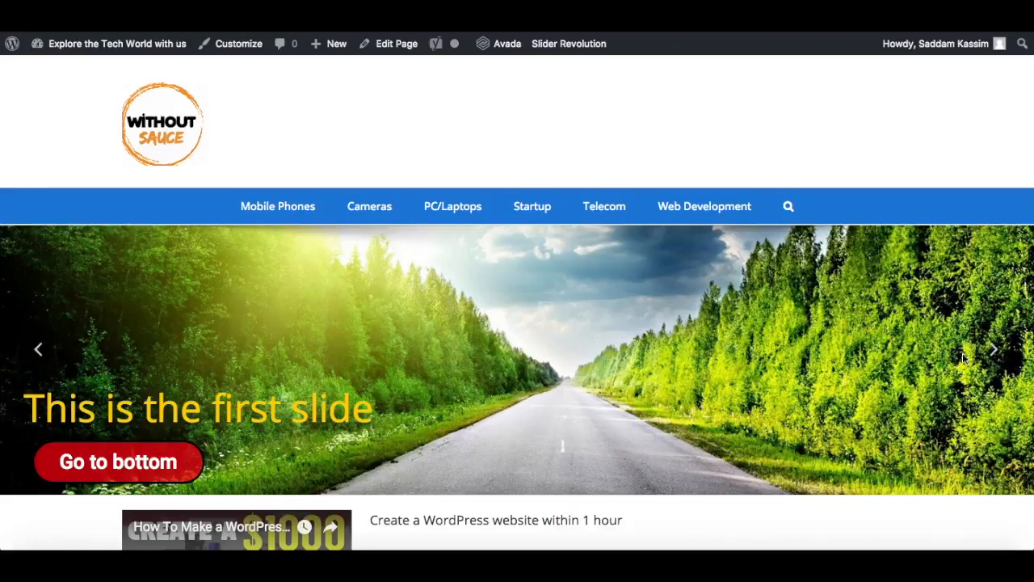
left_click(994, 353)
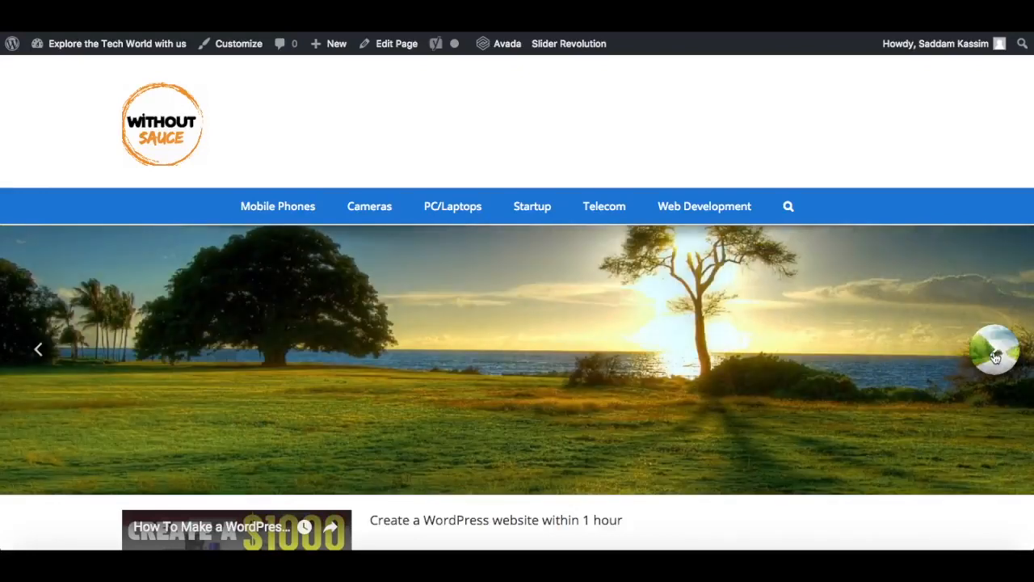